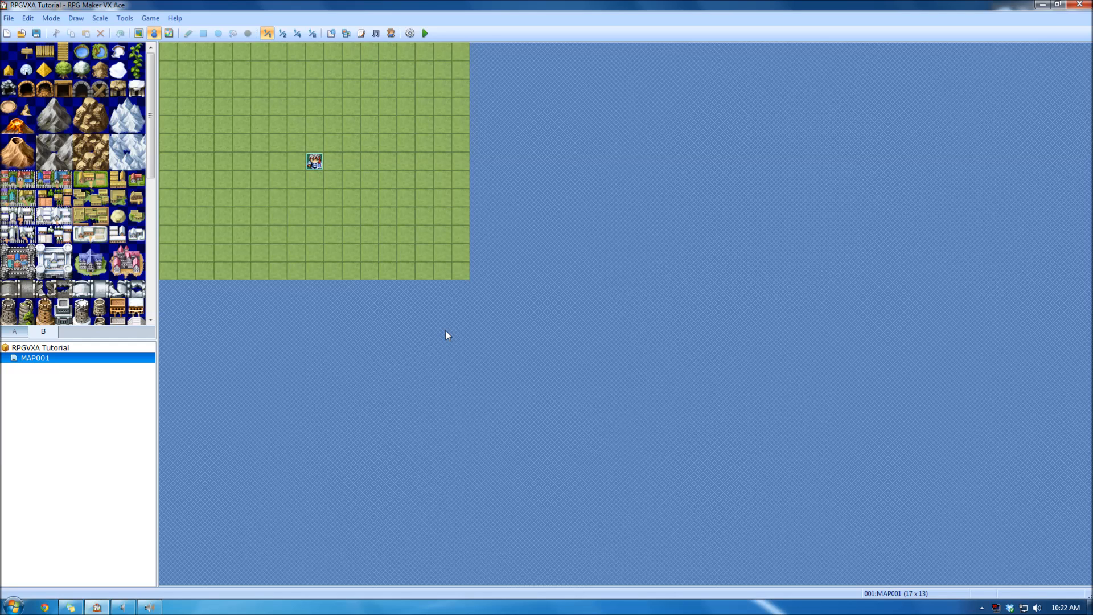
- Open the properties of MAP001 and set its name to Starting Scene and its display name to Start
left_click(46, 359)
double_click(43, 360)
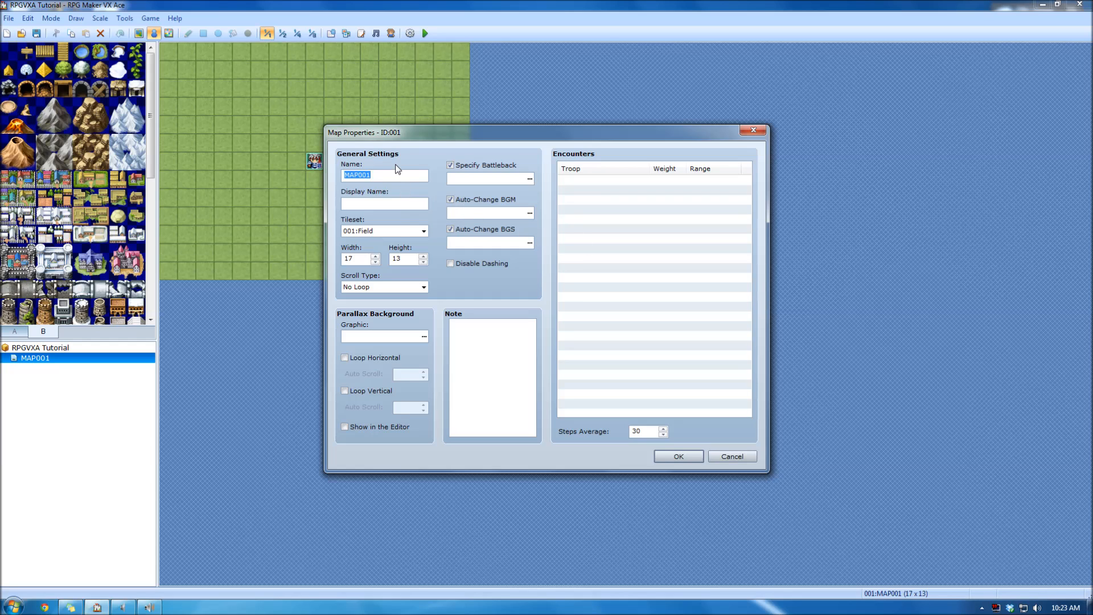
left_click_drag(393, 175, 295, 183)
type("Star")
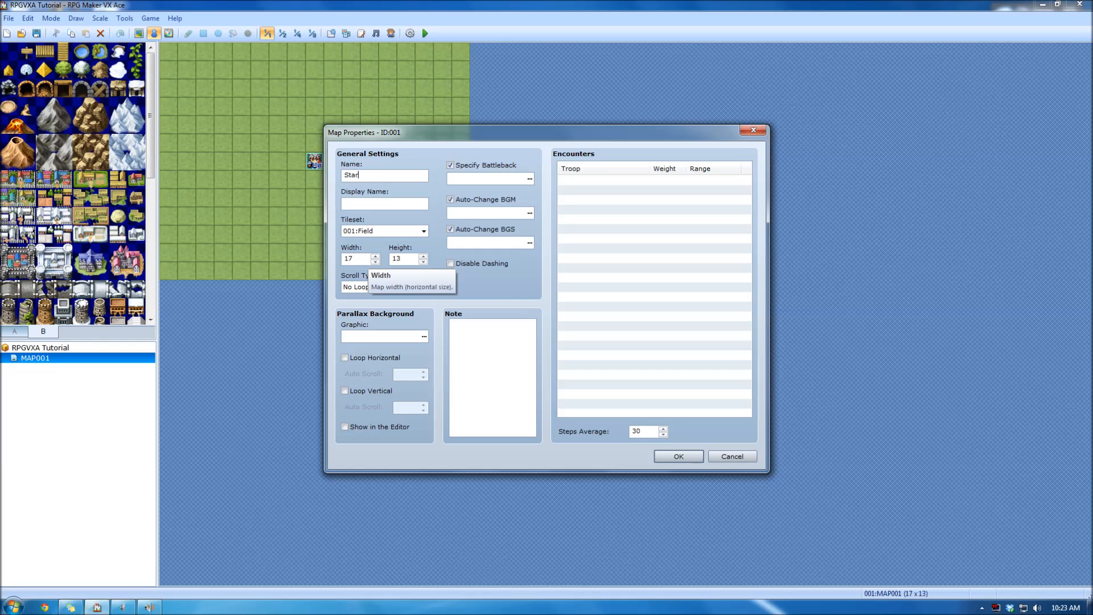
type("ting Scene")
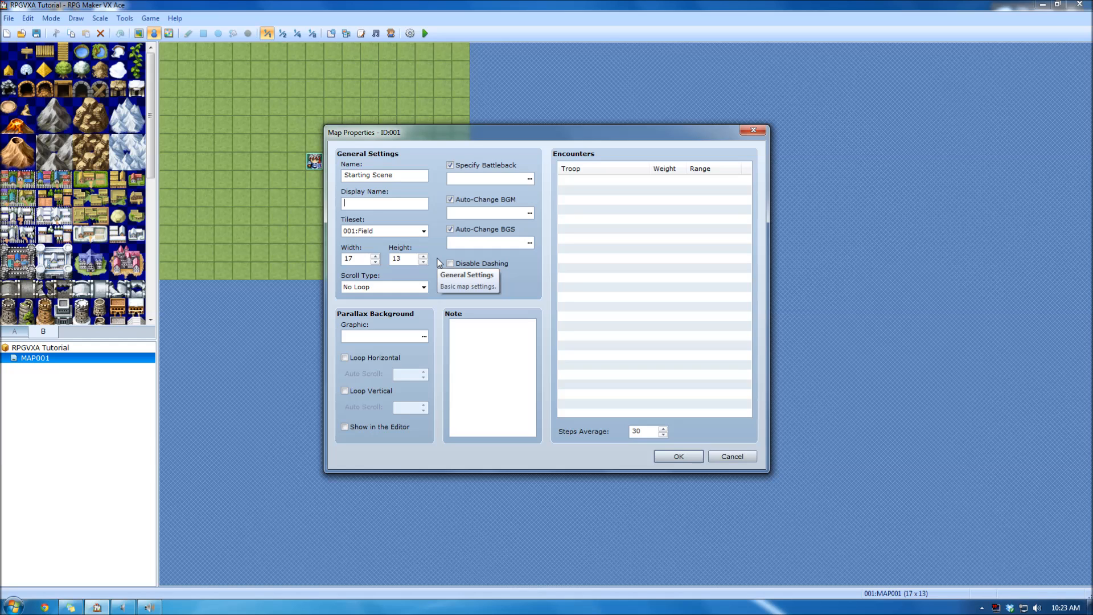
type("Start")
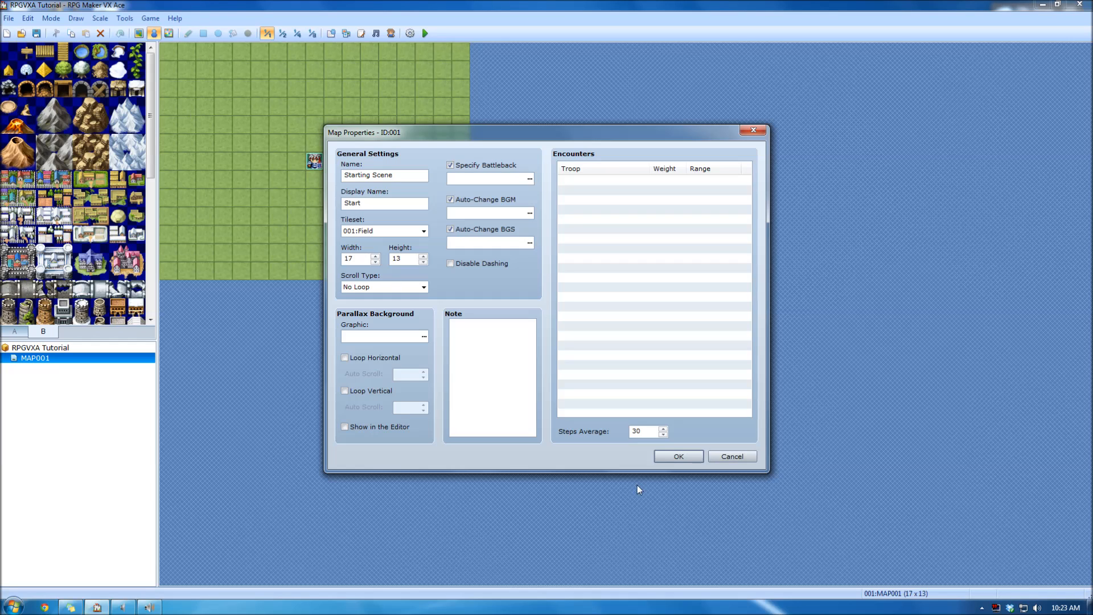
- Set the map's tileset to 002:Exterior and its scroll type to Both Loop, and apply the properties
left_click(423, 232)
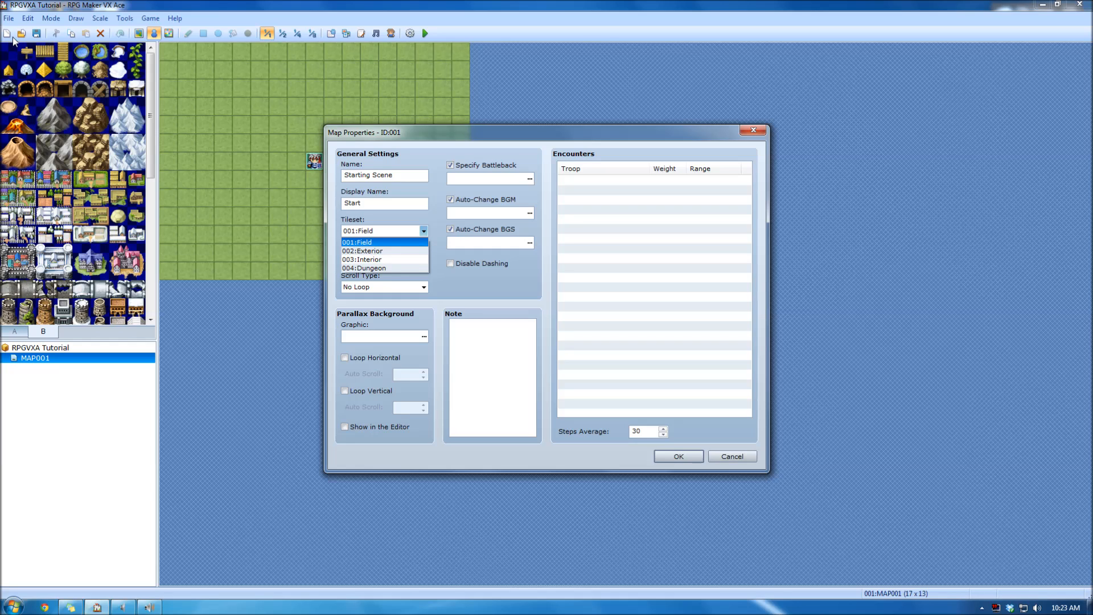
left_click(386, 254)
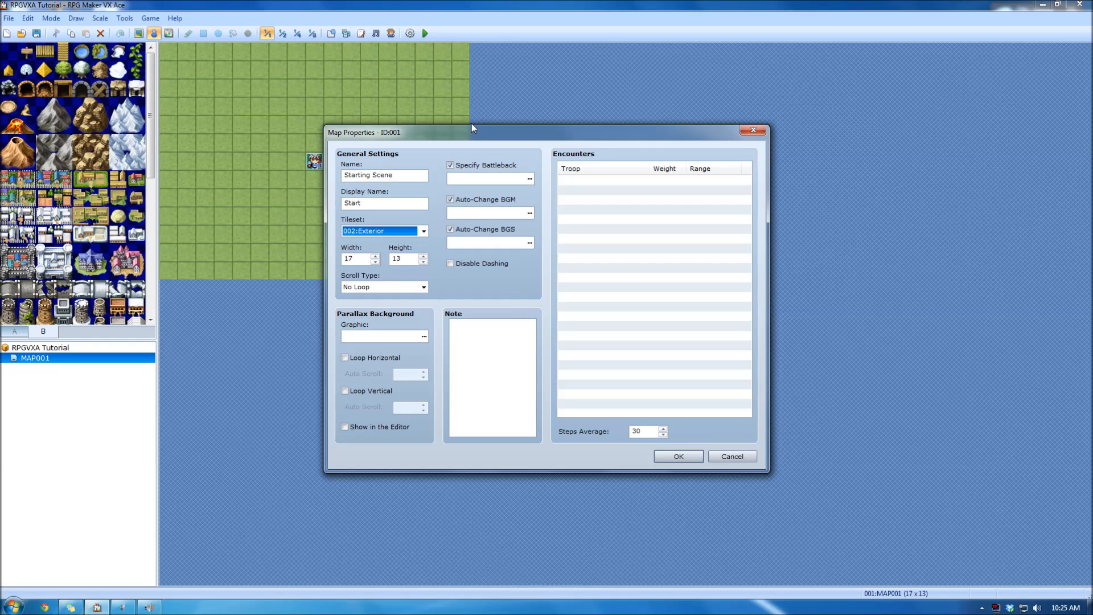
left_click_drag(471, 124, 654, 61)
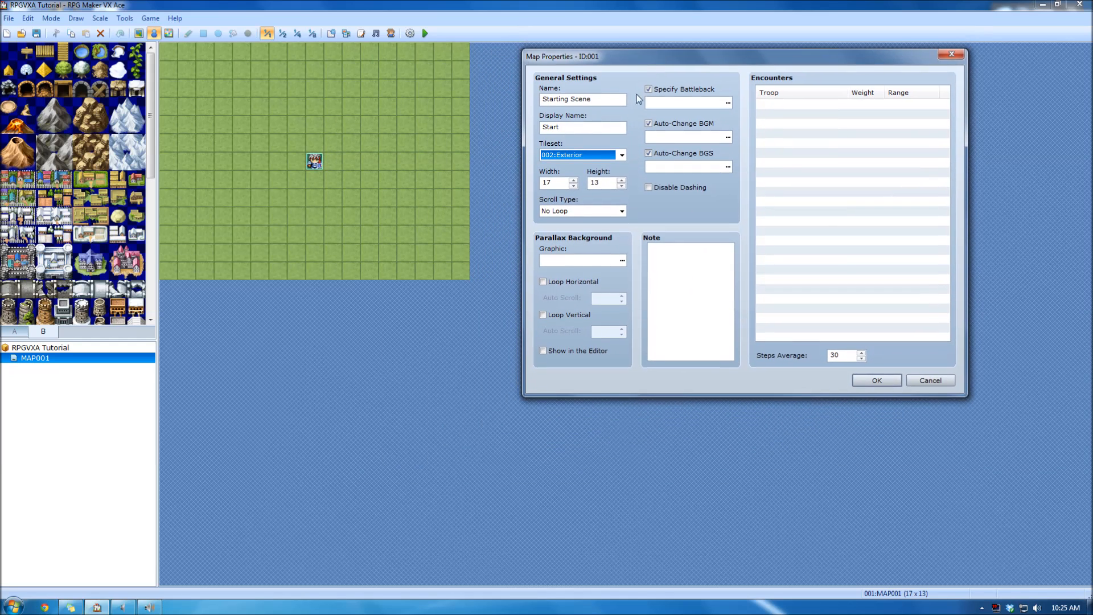
left_click(564, 211)
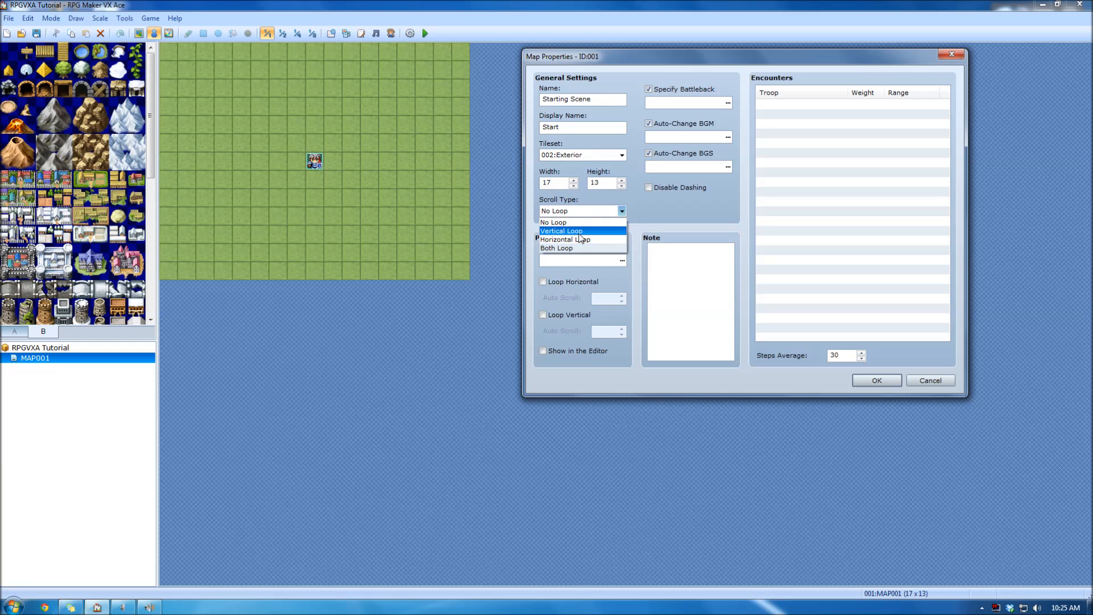
left_click(579, 233)
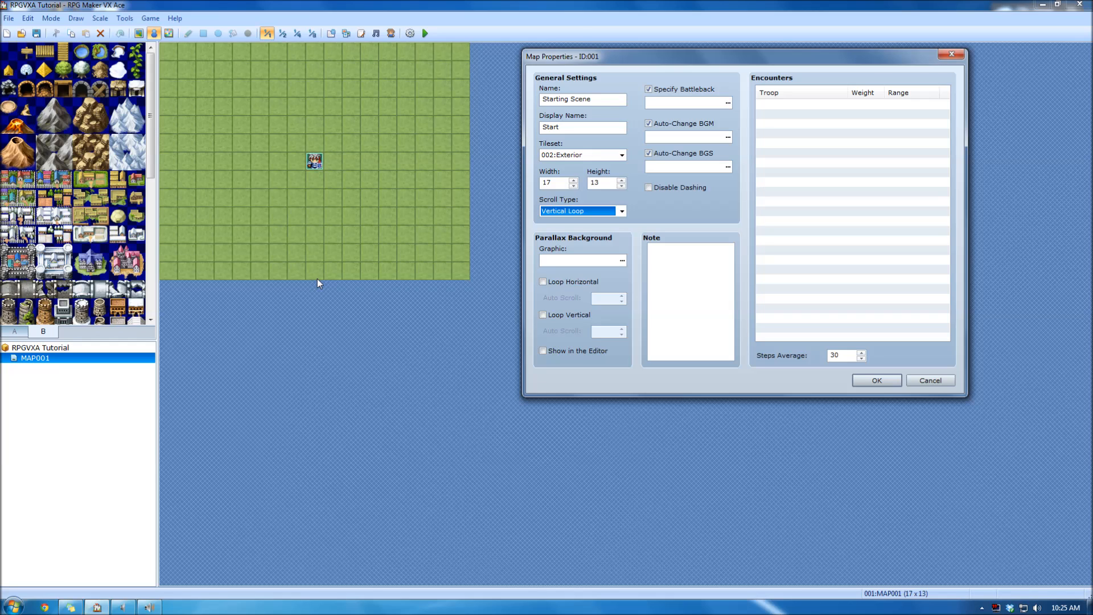
left_click(607, 211)
left_click(590, 240)
left_click(567, 211)
left_click(576, 250)
left_click(899, 384)
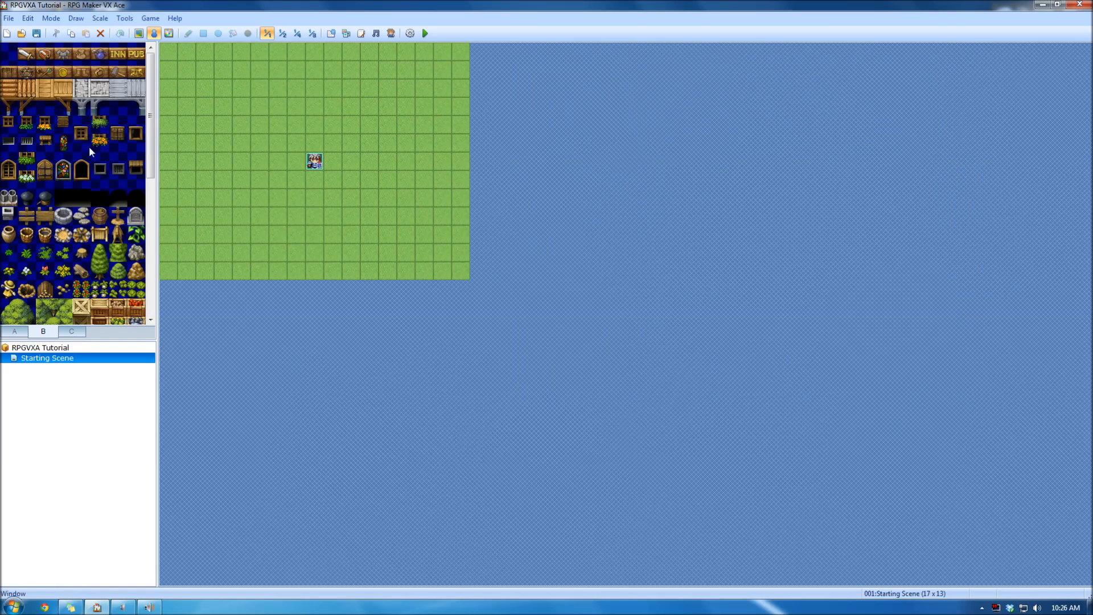
- Paint a rectangular dirt border about 13 by 9 tiles on the grass around the player's starting position
left_click(17, 331)
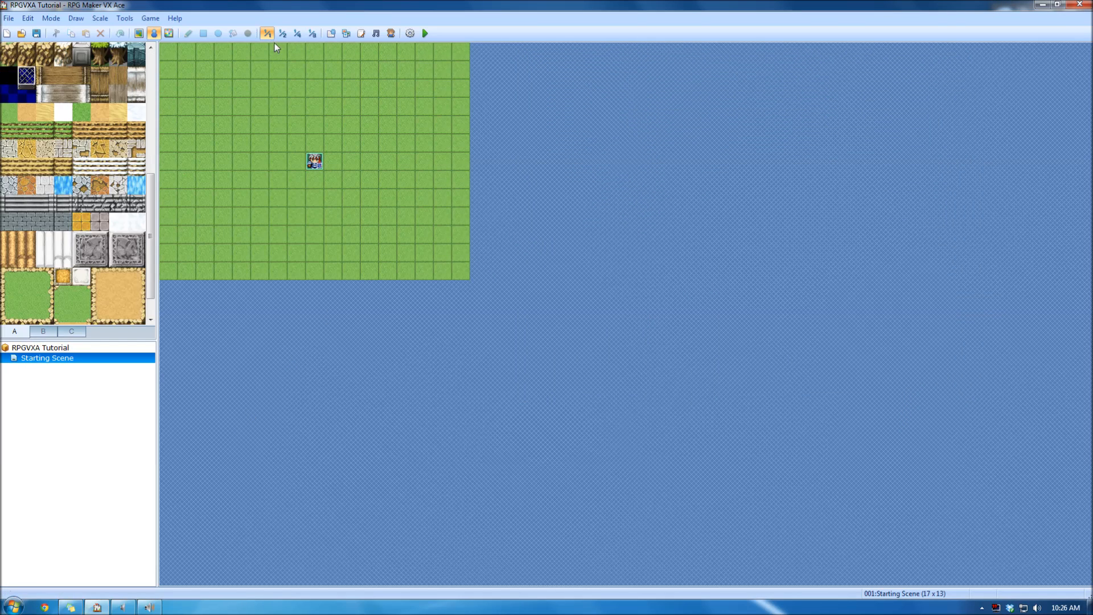
left_click(138, 34)
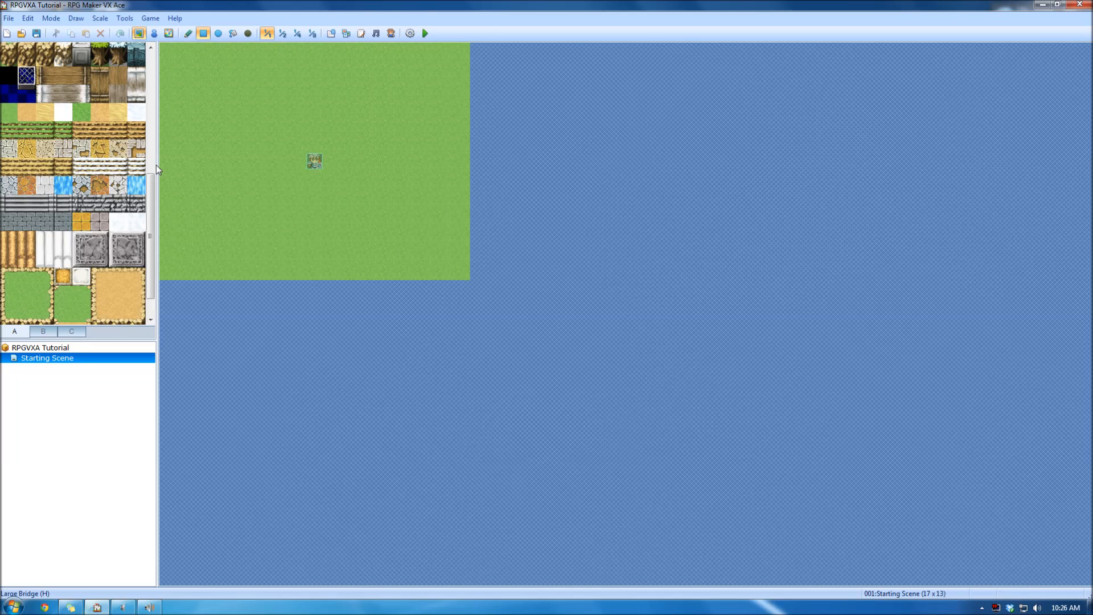
scroll(156, 165, "up", 10)
left_click(27, 107)
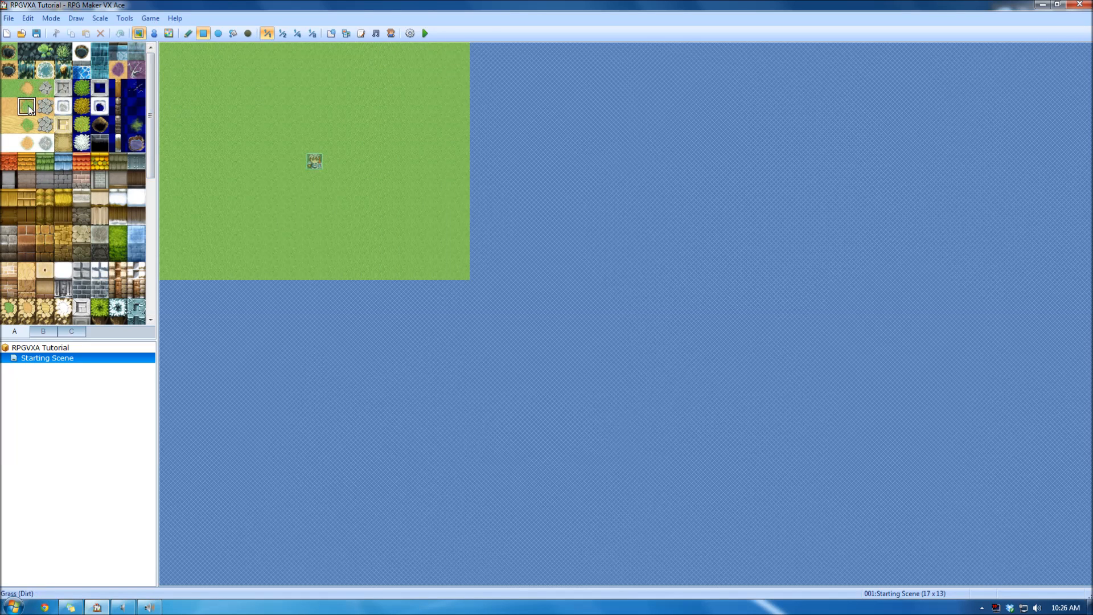
left_click(8, 106)
mouse_move(202, 87)
left_mouse_down()
mouse_move(385, 93)
mouse_move(406, 200)
left_mouse_up()
key("ctrl+z")
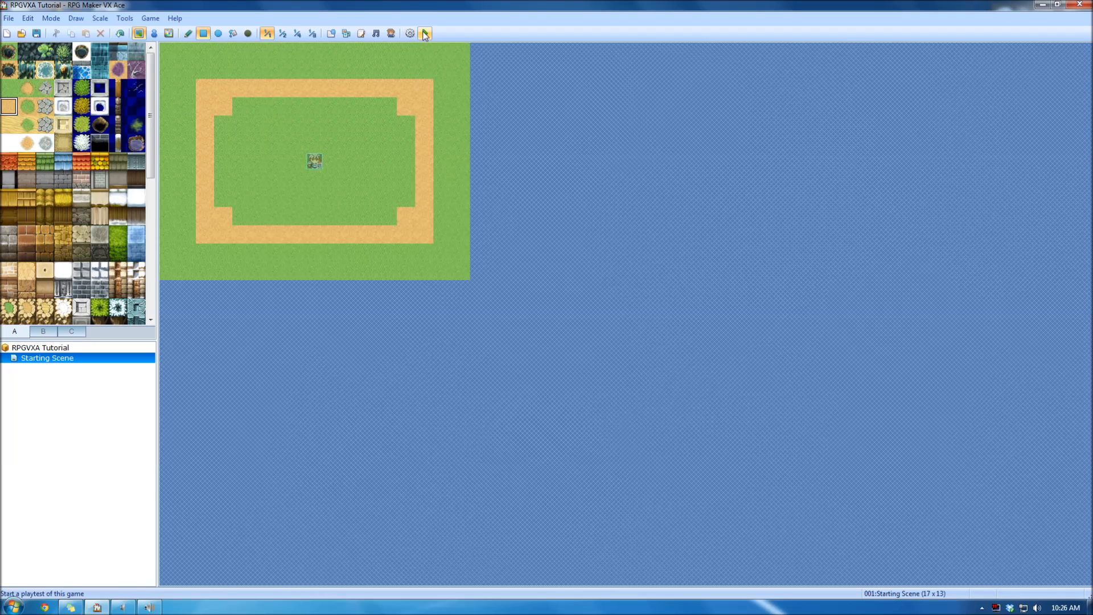
- Save the project changes, launch a playtest and start a new game
left_click(425, 34)
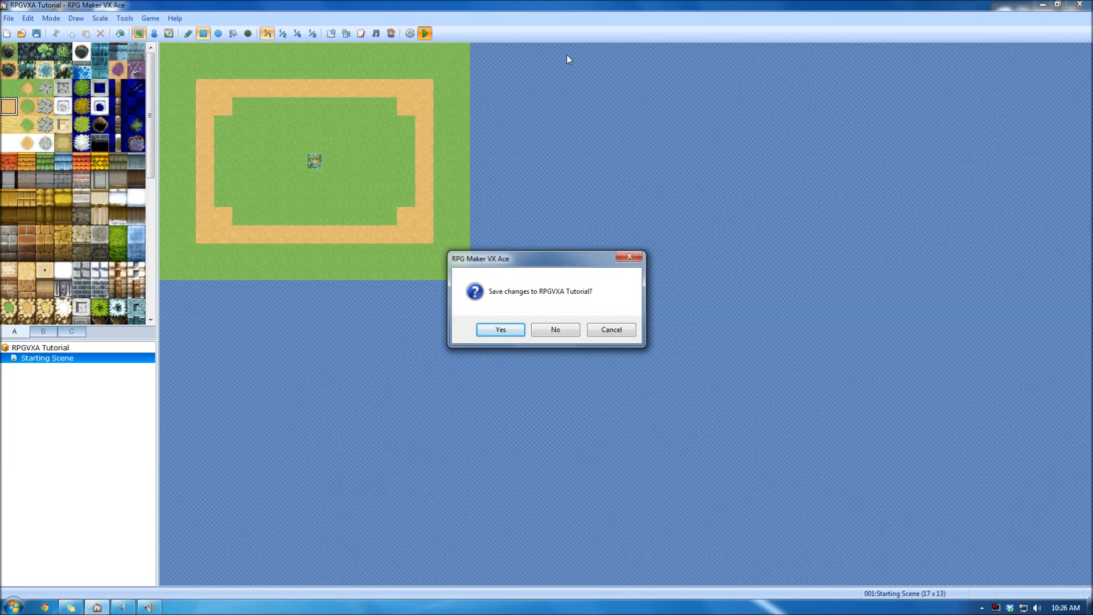
key("Return")
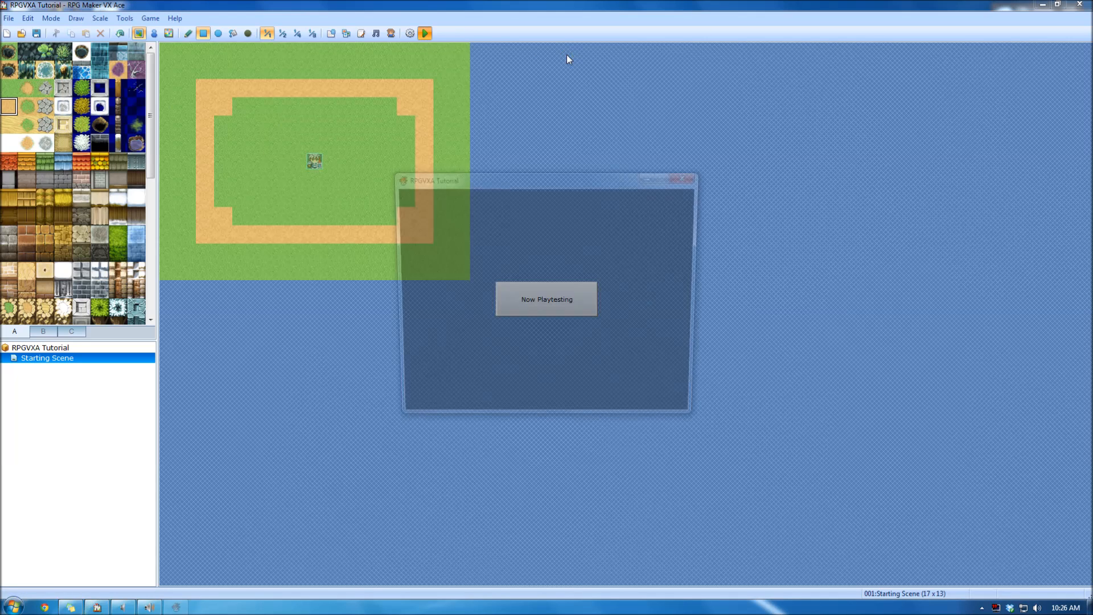
left_click(1037, 607)
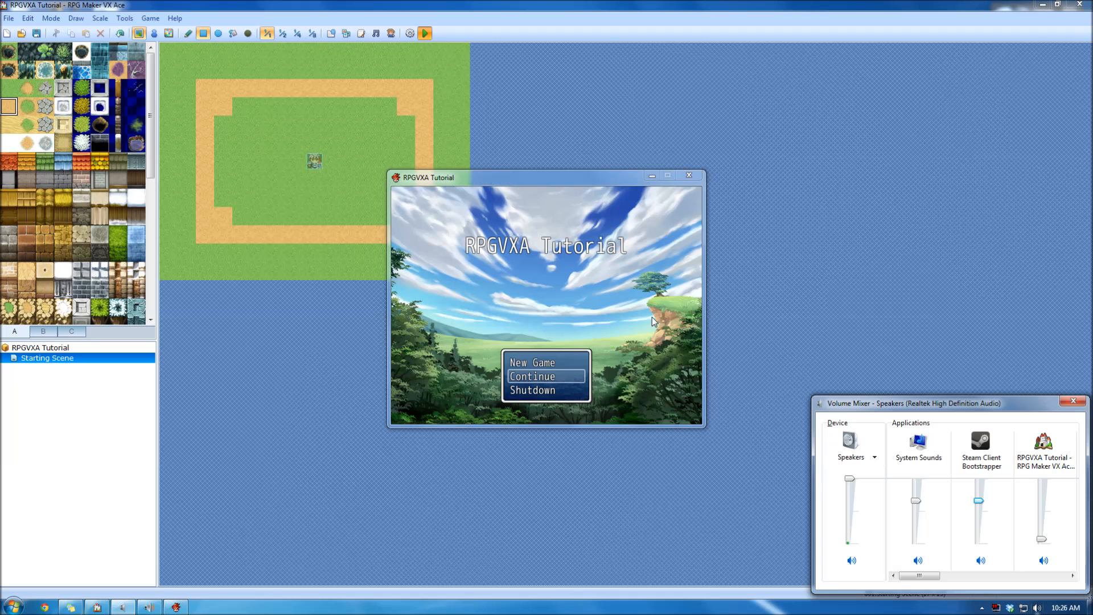
left_click(560, 227)
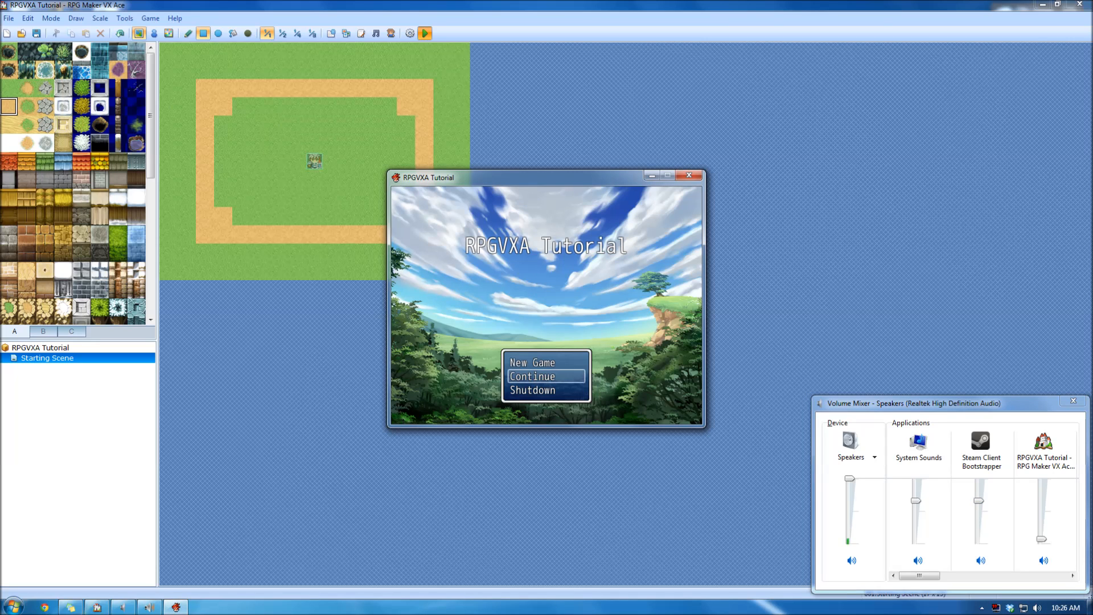
key("Up")
key("Return")
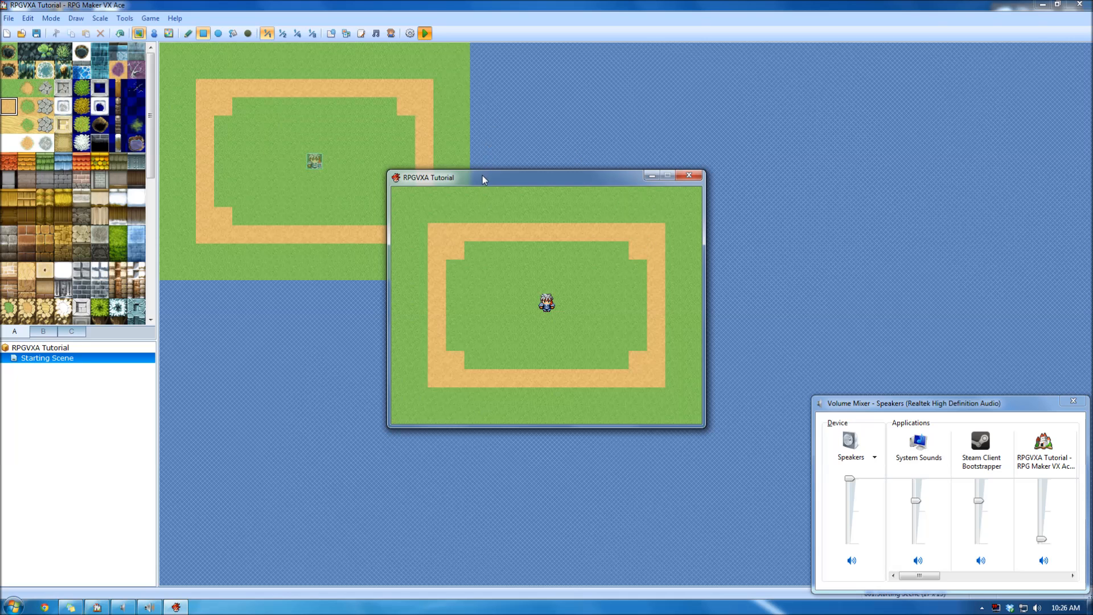
- Place the game window beside the map and walk the character down past the map edge to test vertical looping
left_click_drag(481, 179, 561, 49)
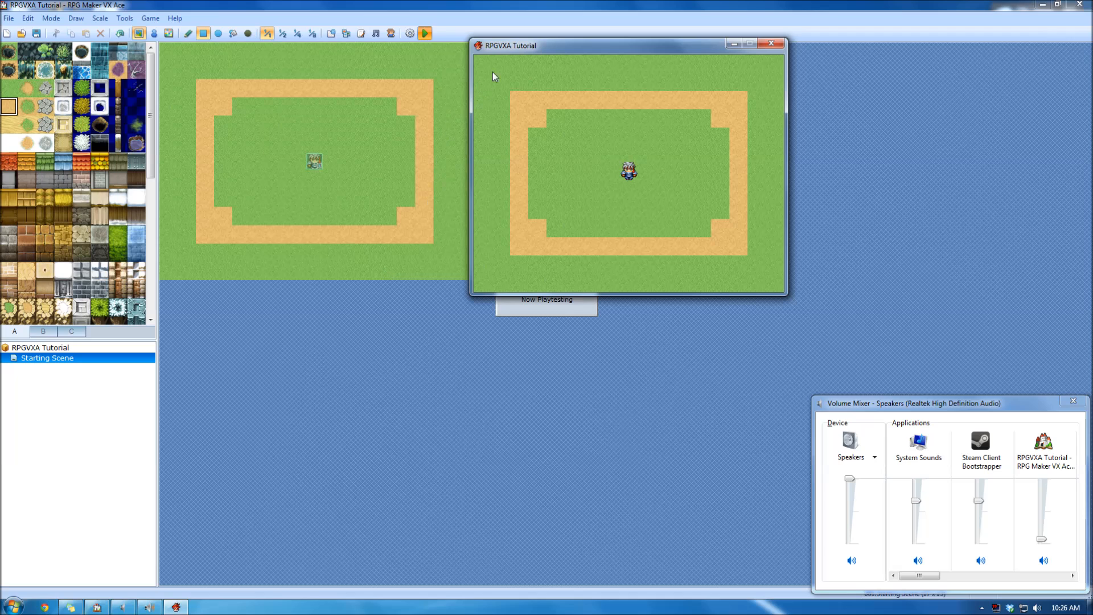
left_click_drag(520, 49, 534, 45)
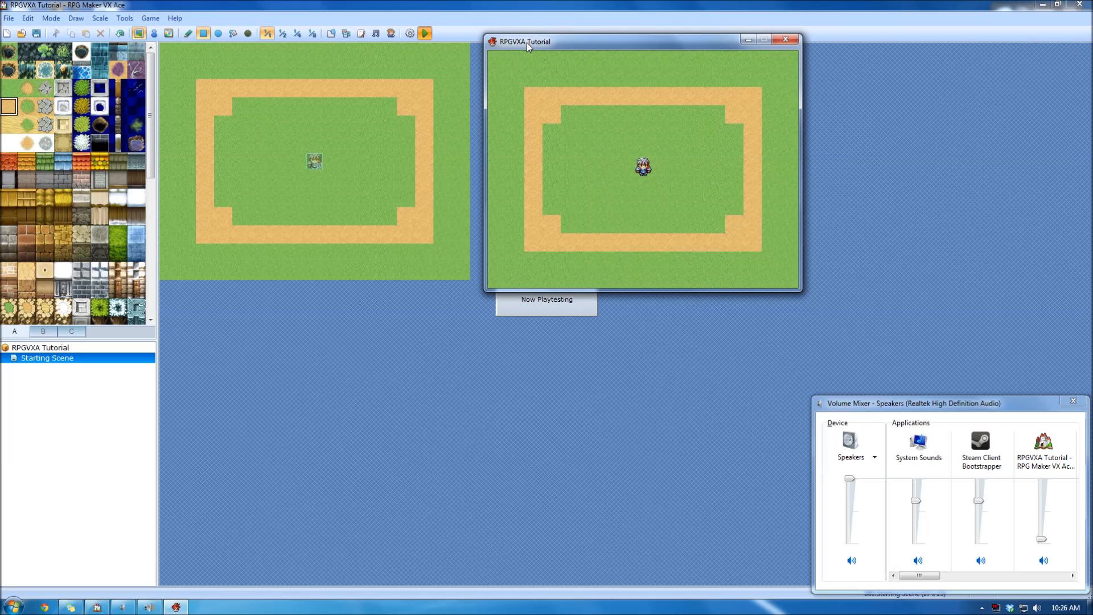
key("Down")
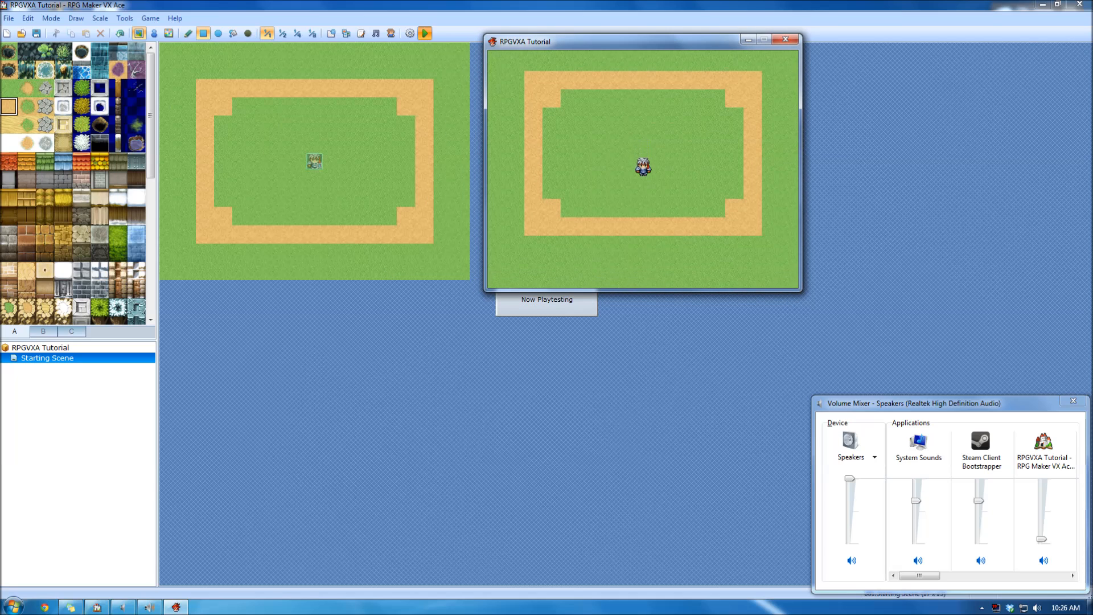
key("Down")
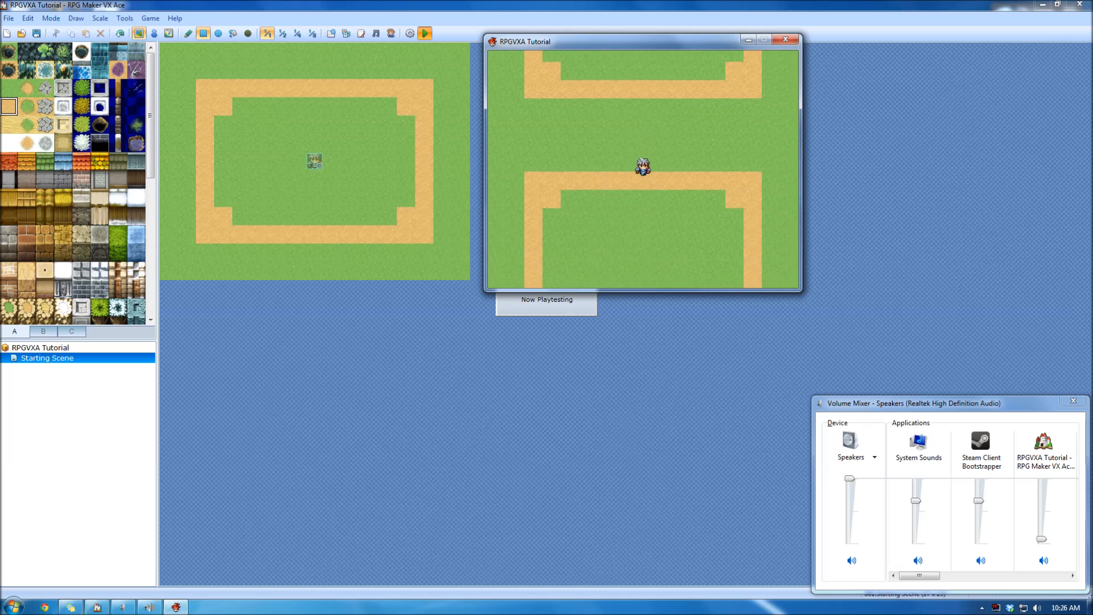
key("Down")
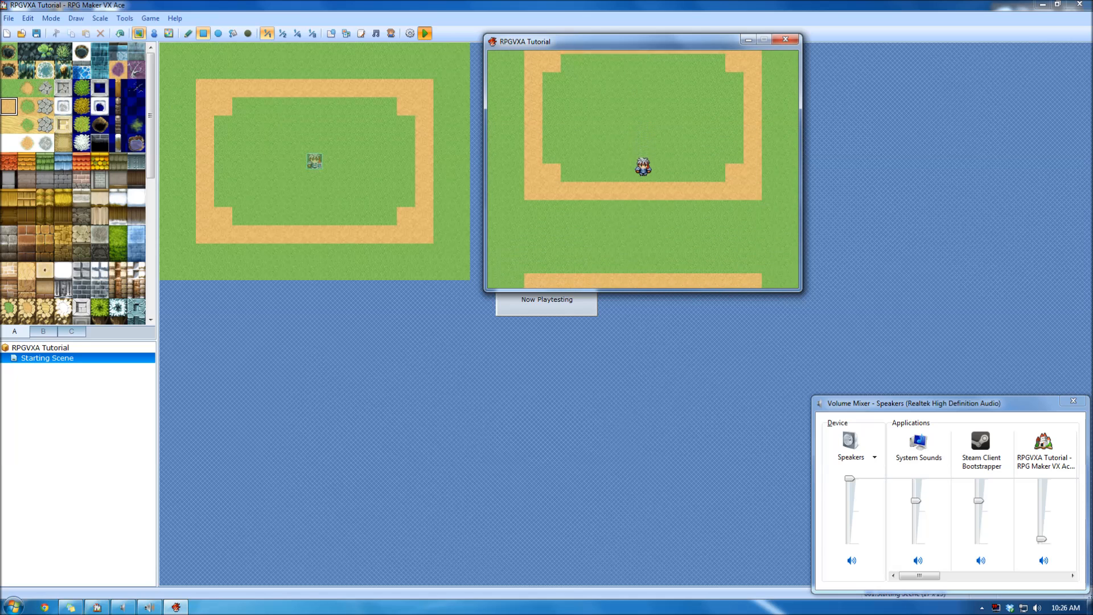
key("Down")
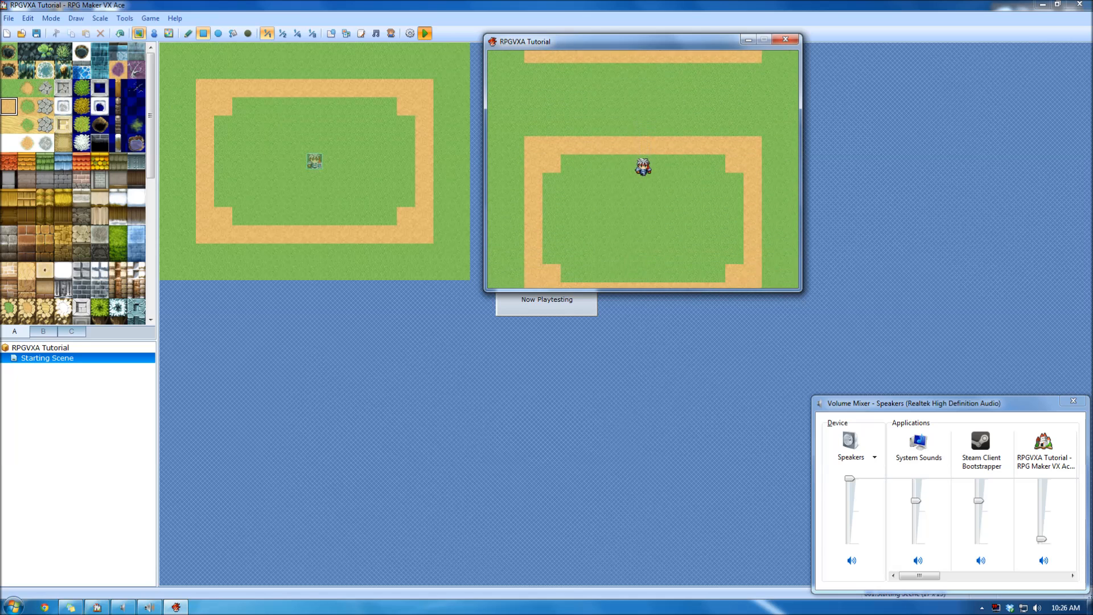
- Walk the character to the right past the map edge to test horizontal looping
key("Right")
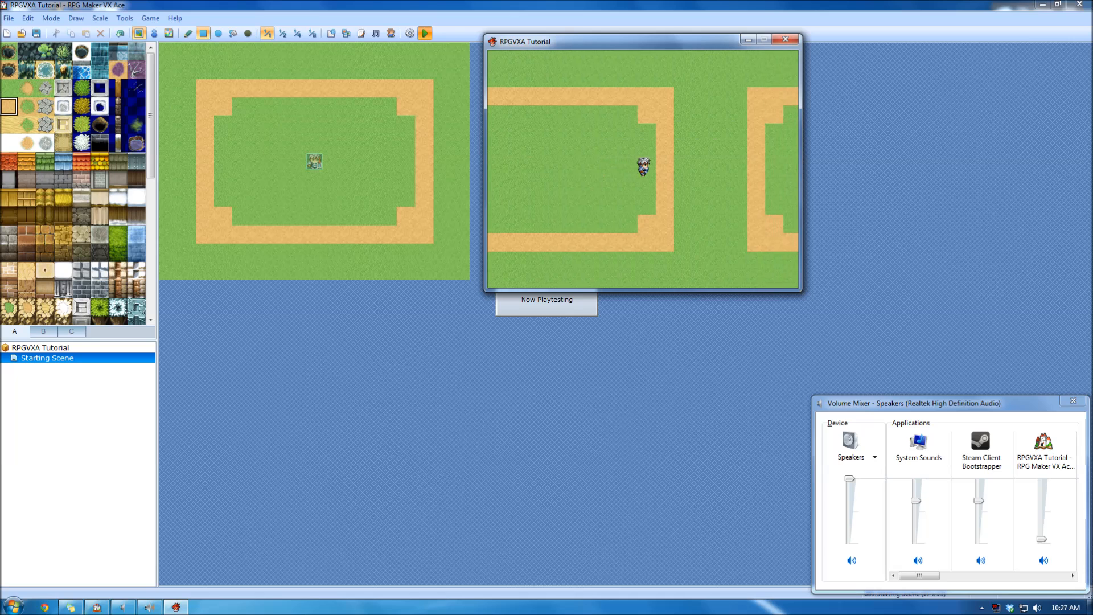
key("Right")
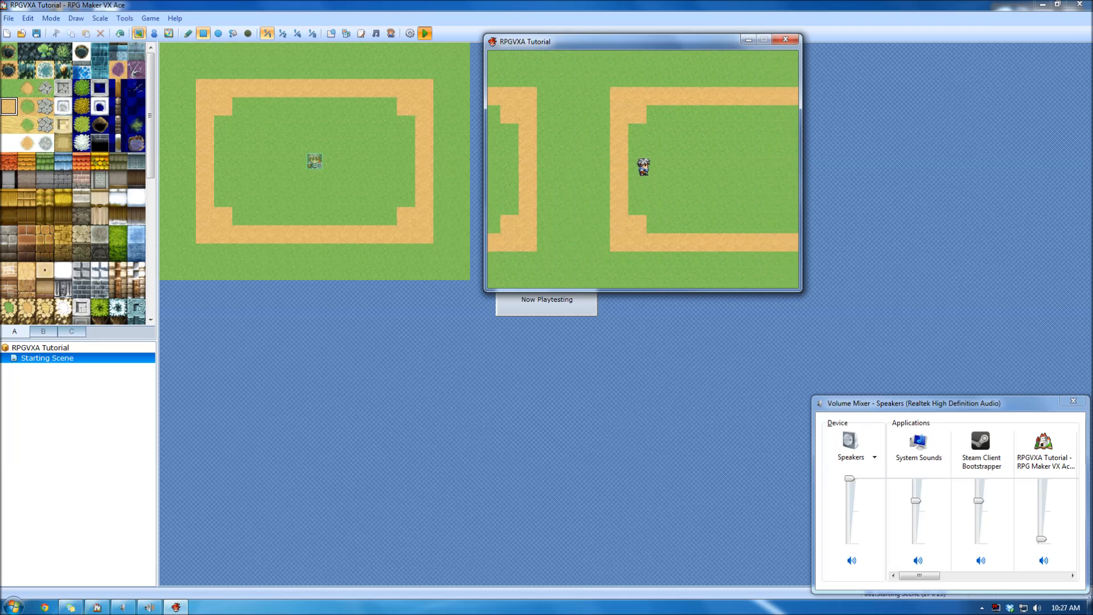
key("Right")
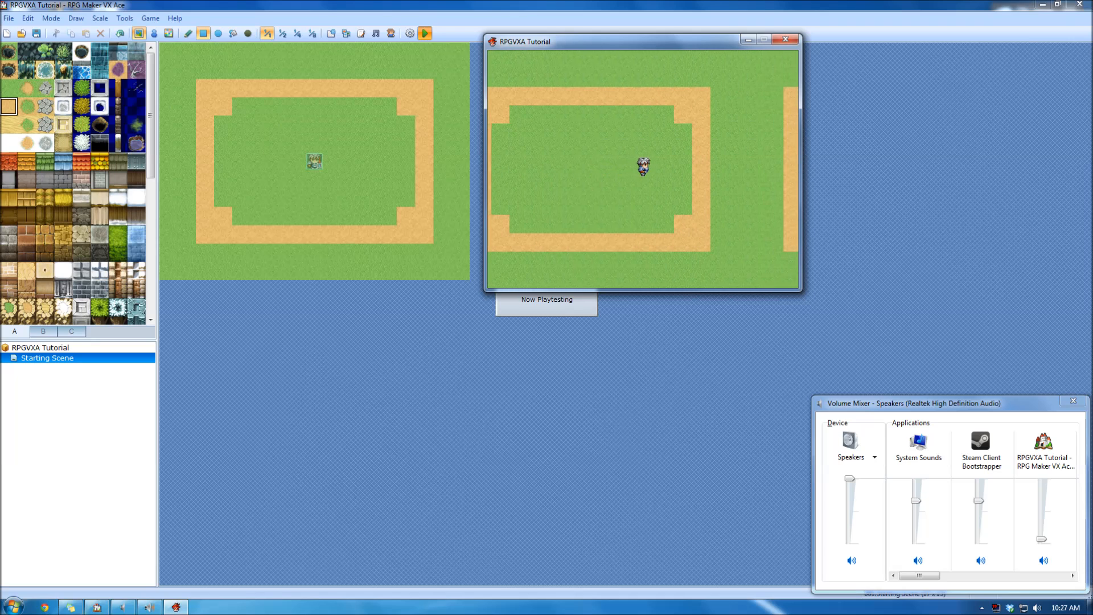
key("Right")
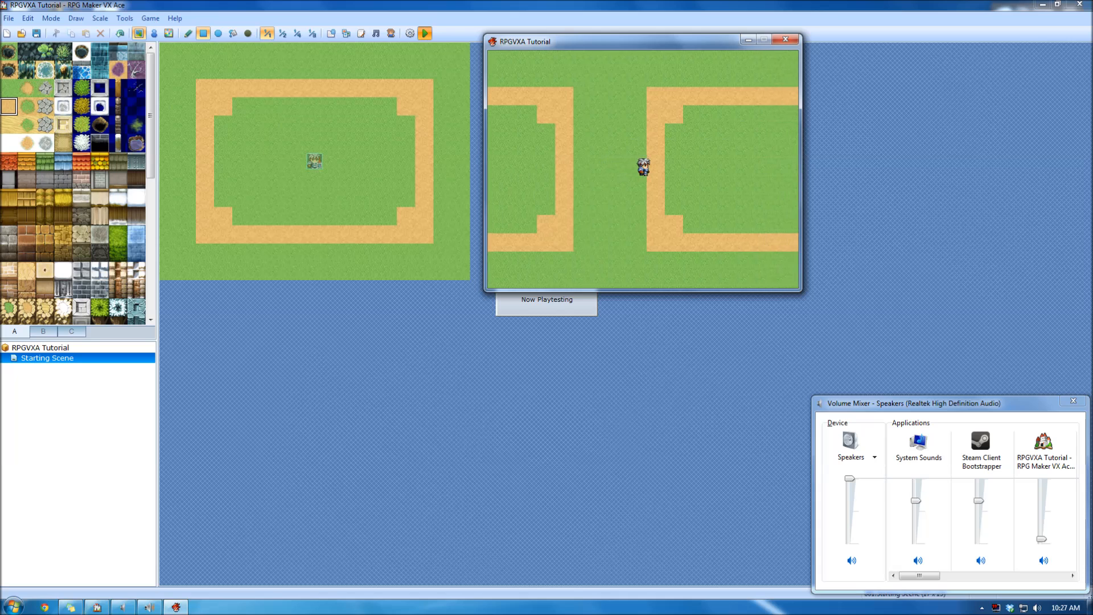
key("Right")
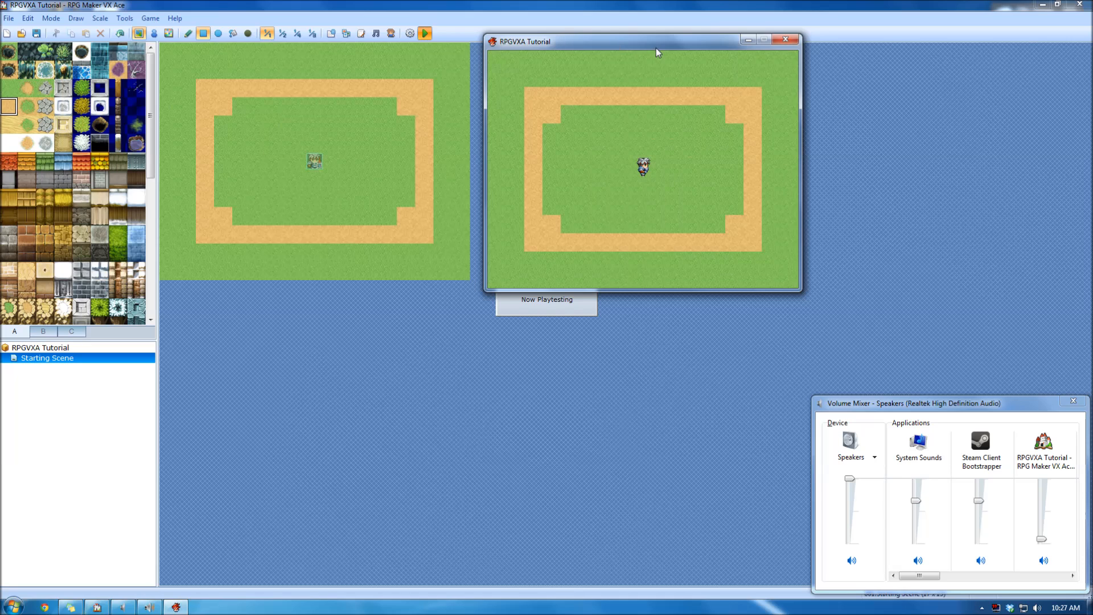
- End the playtest by shutting the game down with its Game End command
key("Escape")
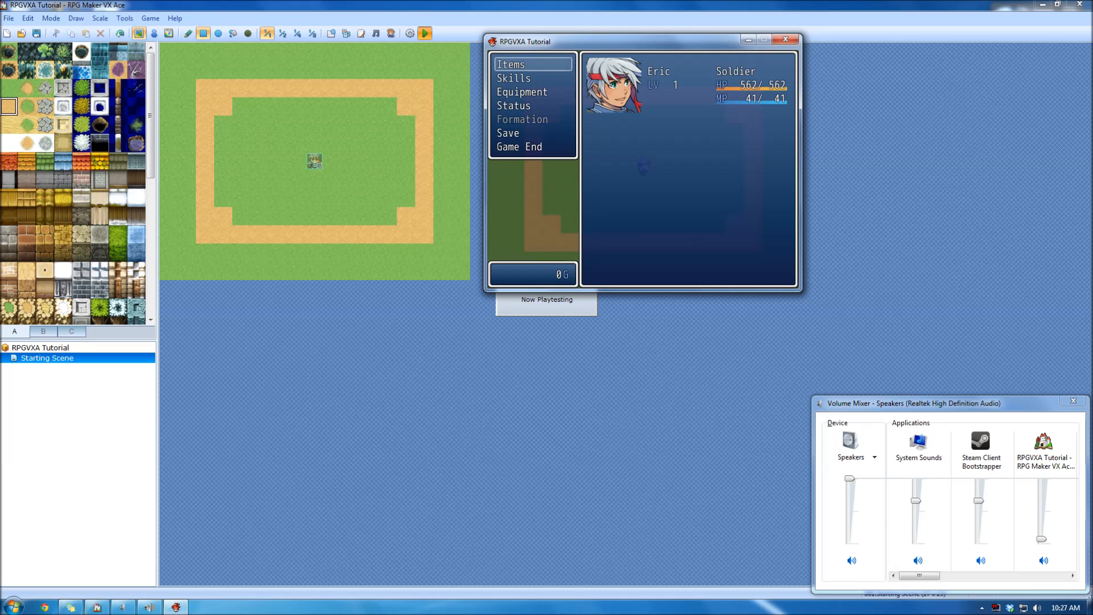
key("Down")
key("Down")
key("Down")
key("Down")
key("Down")
key("Return")
key("Escape")
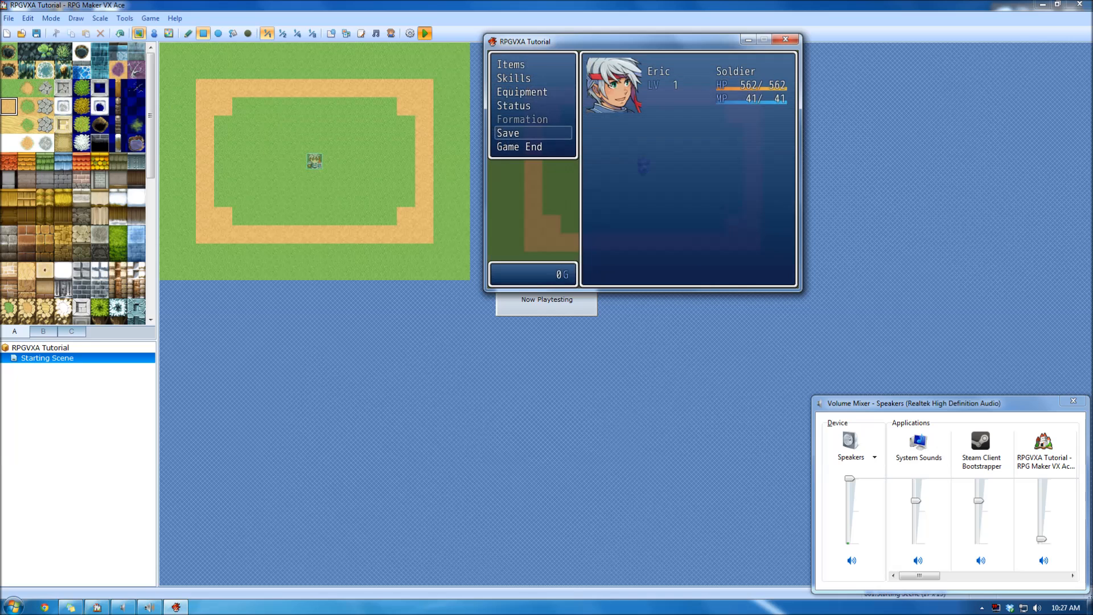
key("Down")
key("Down")
key("Return")
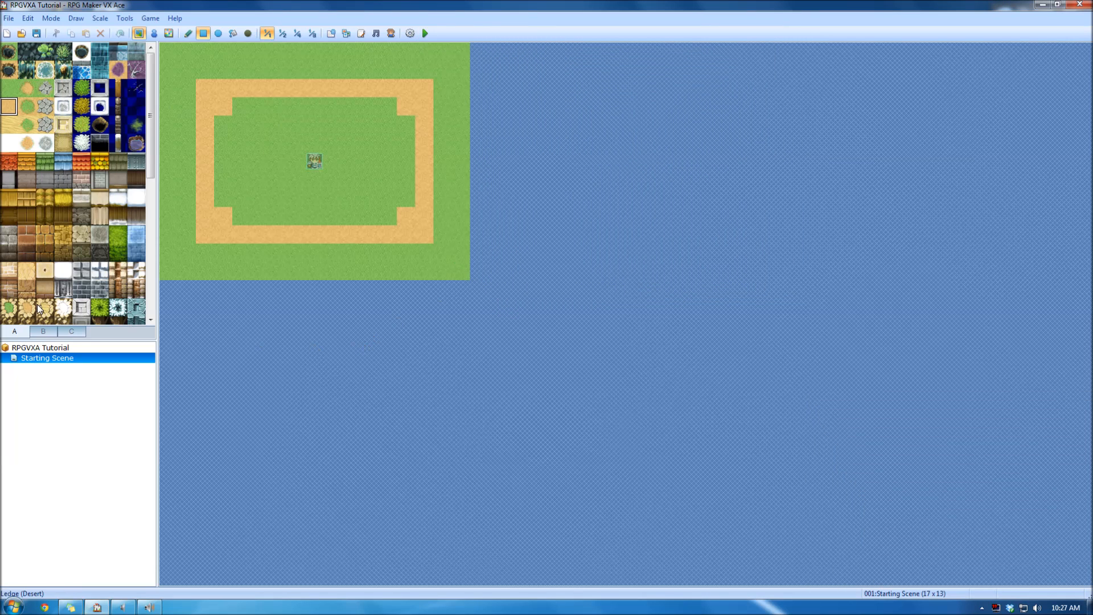
- Open the Starting Scene map's properties, browse the battleback floor graphics and choose Grassland
left_click(23, 359)
double_click(18, 360)
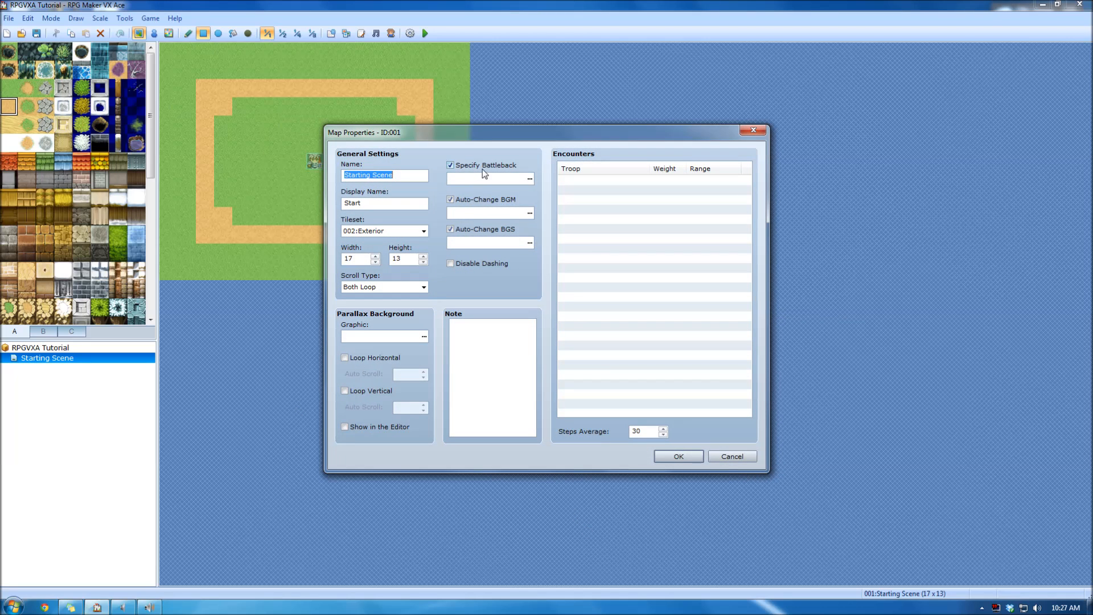
left_click(529, 180)
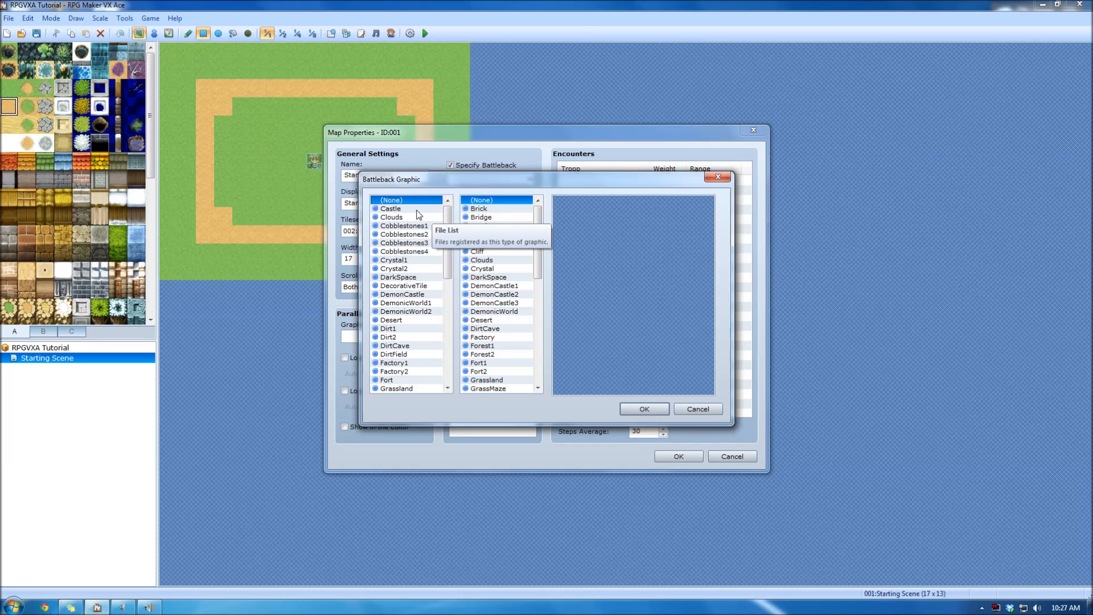
left_click(419, 215)
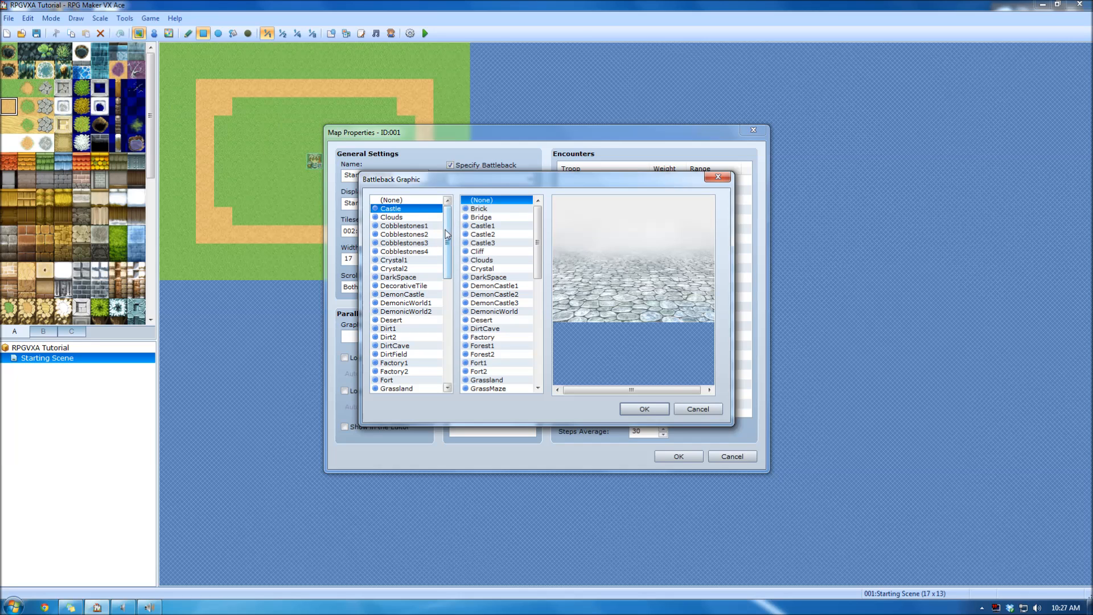
key("Down")
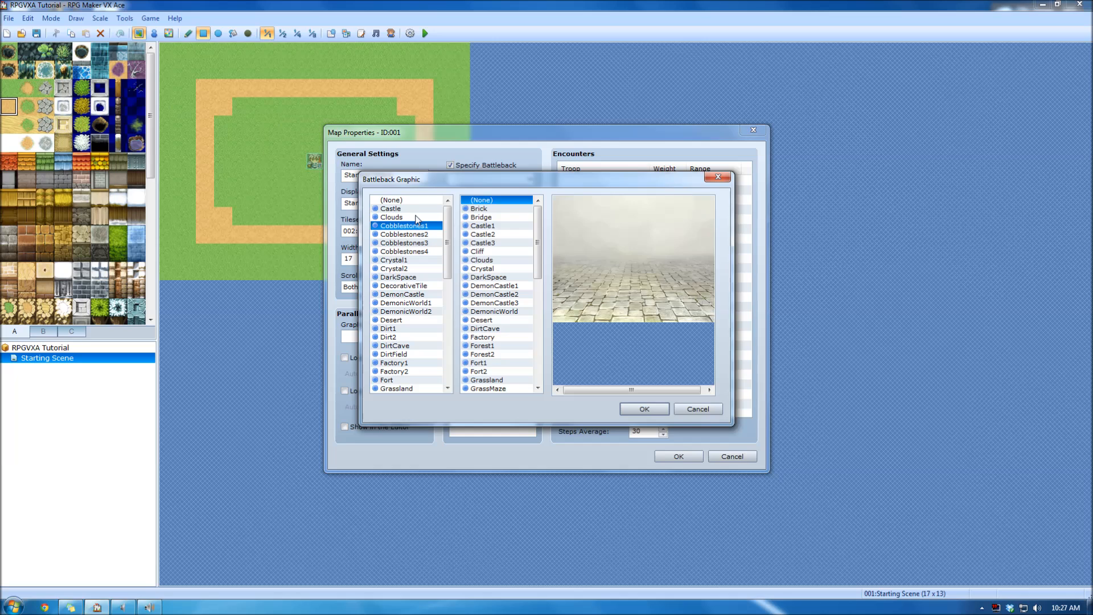
key("Down")
key("Down")
key("Down")
key("Down")
key("Down")
key("Down")
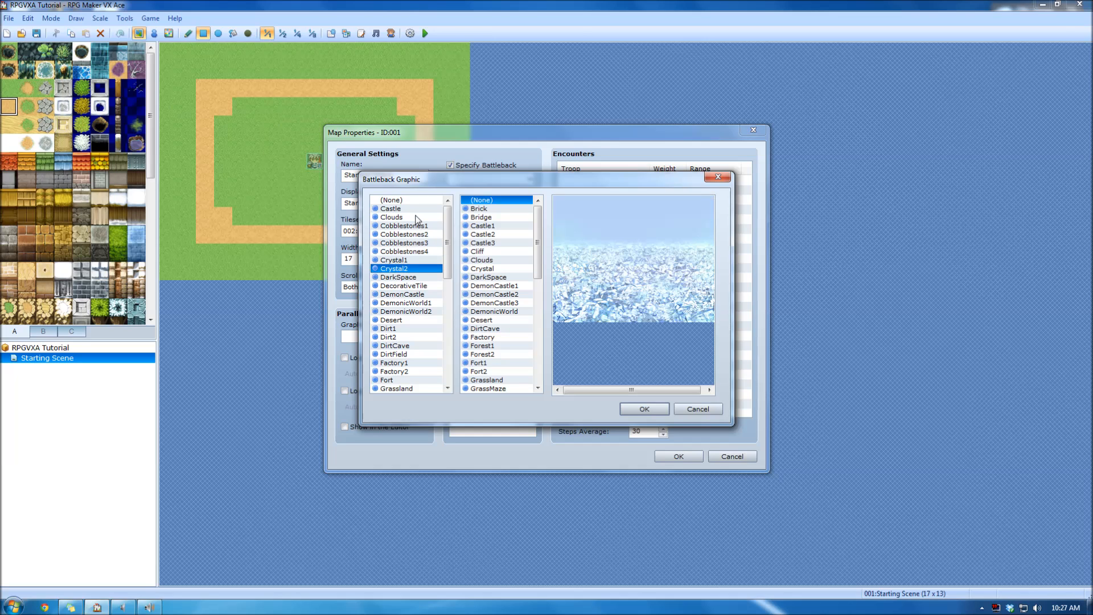
key("Down")
key("Down")
key("Down")
key("Down")
key("Down")
key("Down")
key("Down")
key("Down")
key("Down")
key("Down")
key("Down")
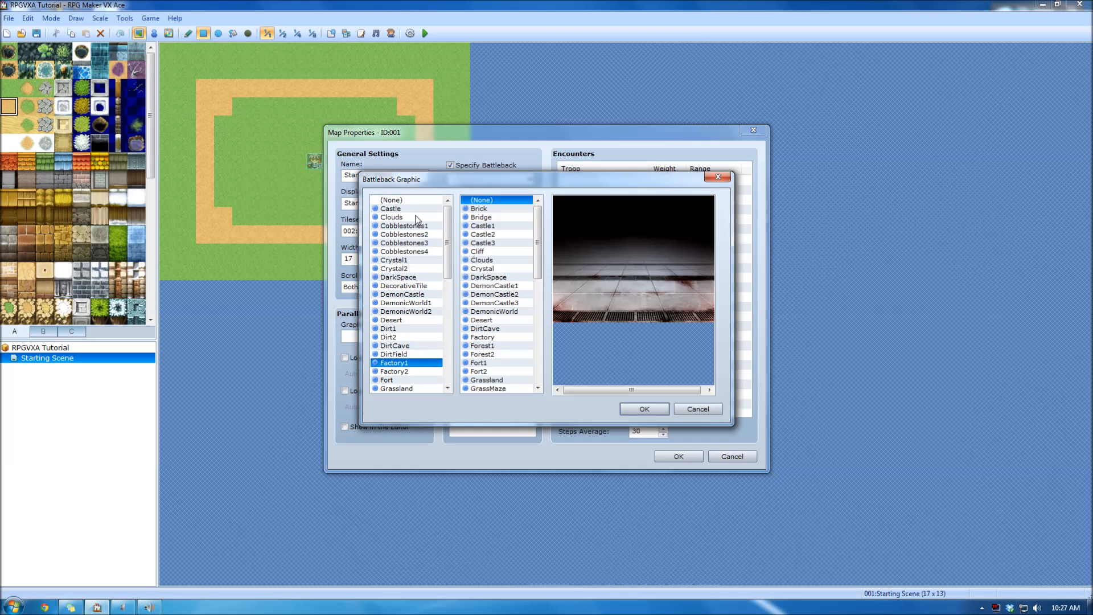
key("Down")
key("Down")
key("Down")
key("Down")
key("Down")
key("Up")
key("Up")
key("Up")
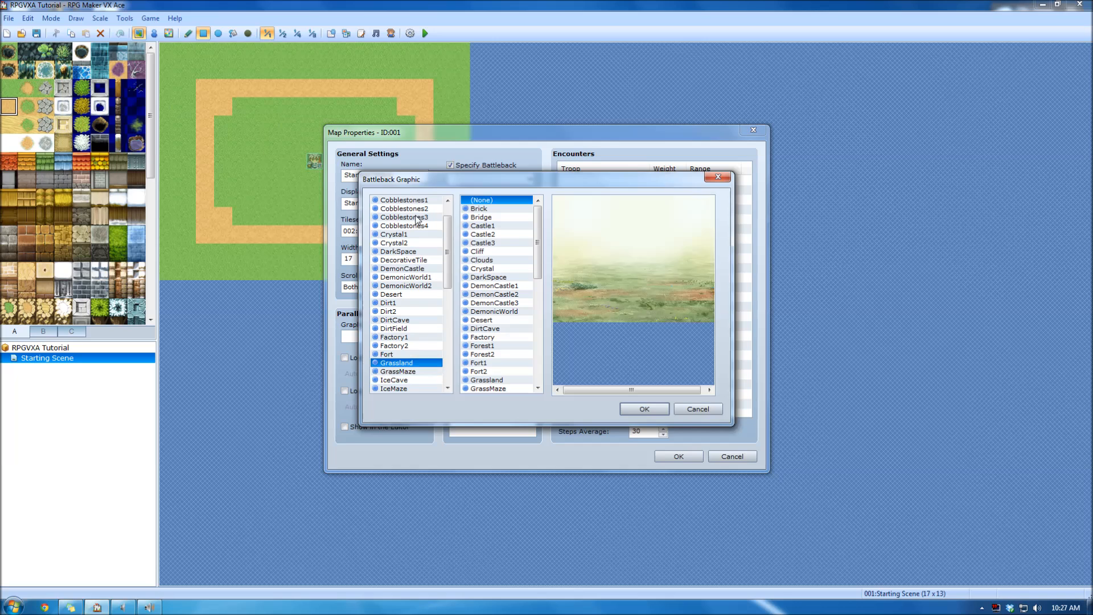
key("Down")
key("Up")
key("Up")
key("Down")
- Pair the Grassland battleback with the Clouds background graphic and accept the battleback selection
left_click(501, 208)
key("Down")
key("Down")
key("Down")
key("Down")
key("Down")
key("Down")
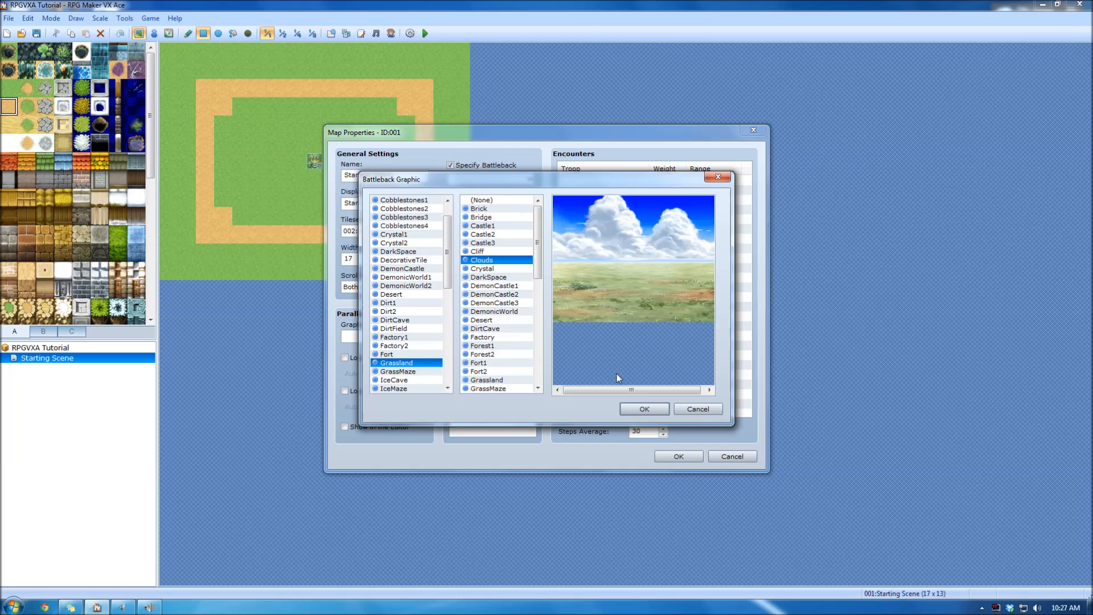
left_click(645, 406)
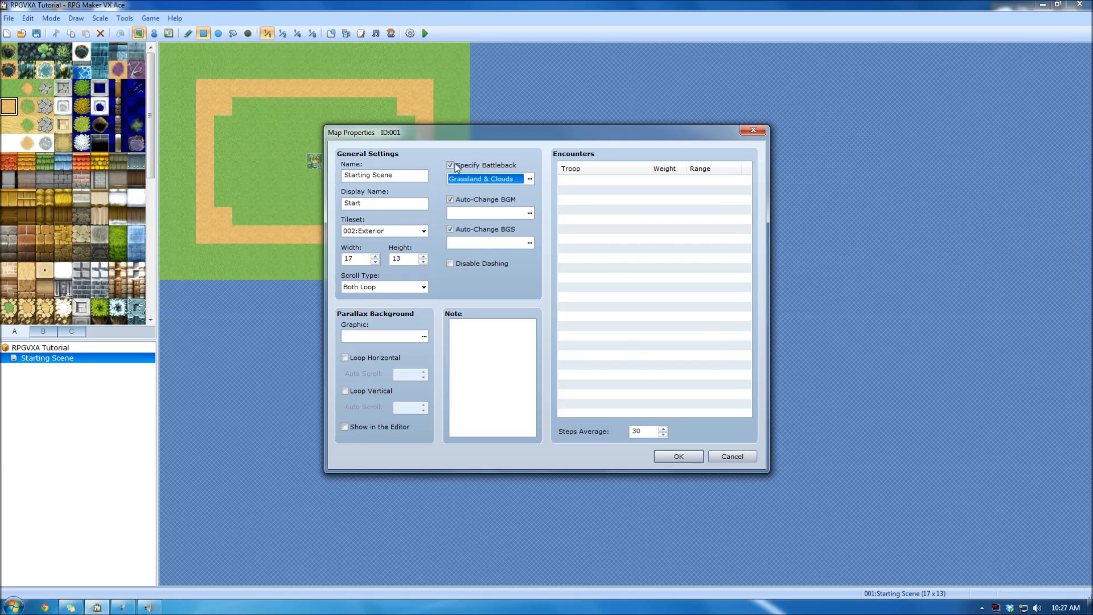
- Review the chosen battleback graphics and the list of background music available for the map
left_click(530, 179)
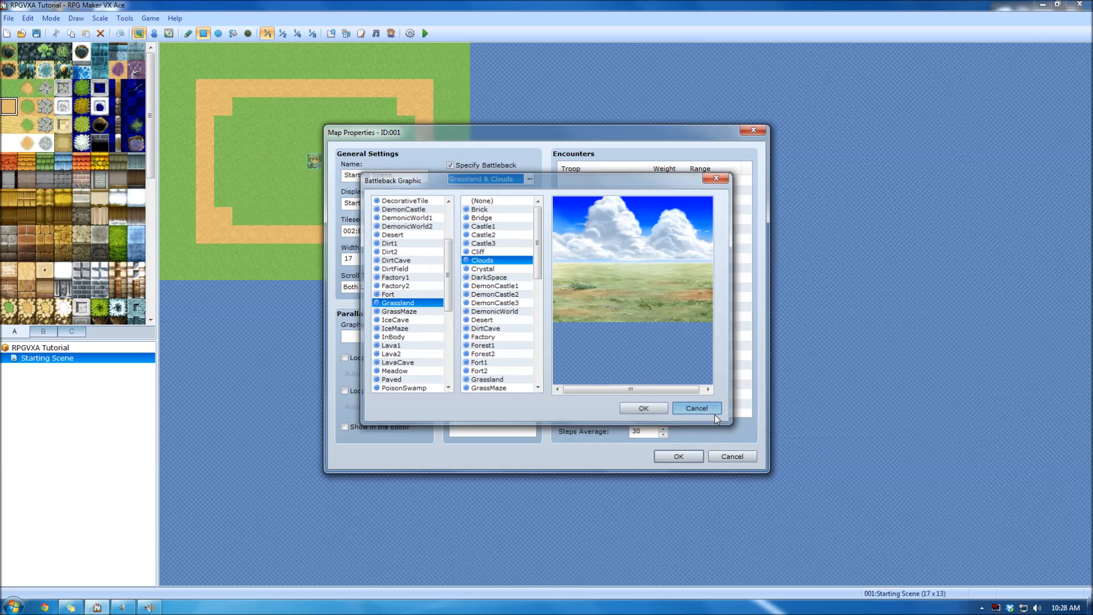
left_click(715, 414)
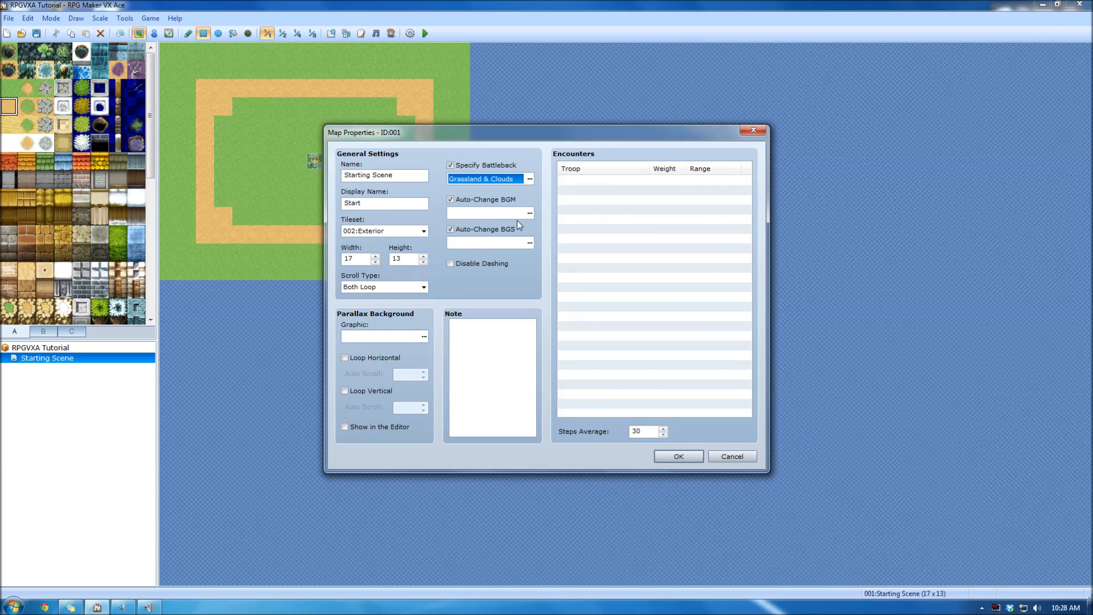
left_click(530, 213)
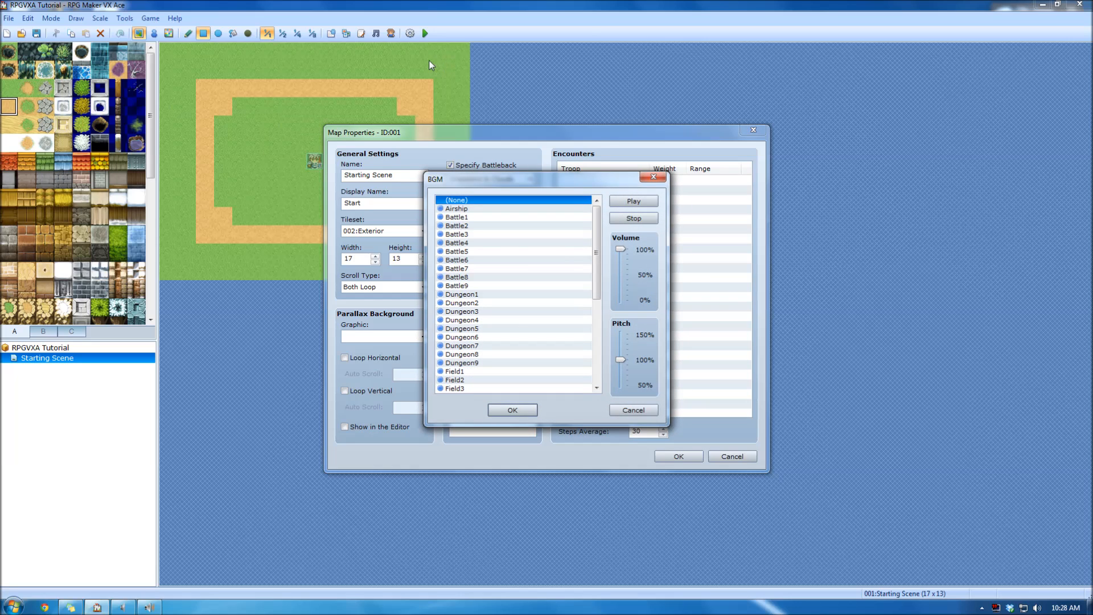
left_click(522, 414)
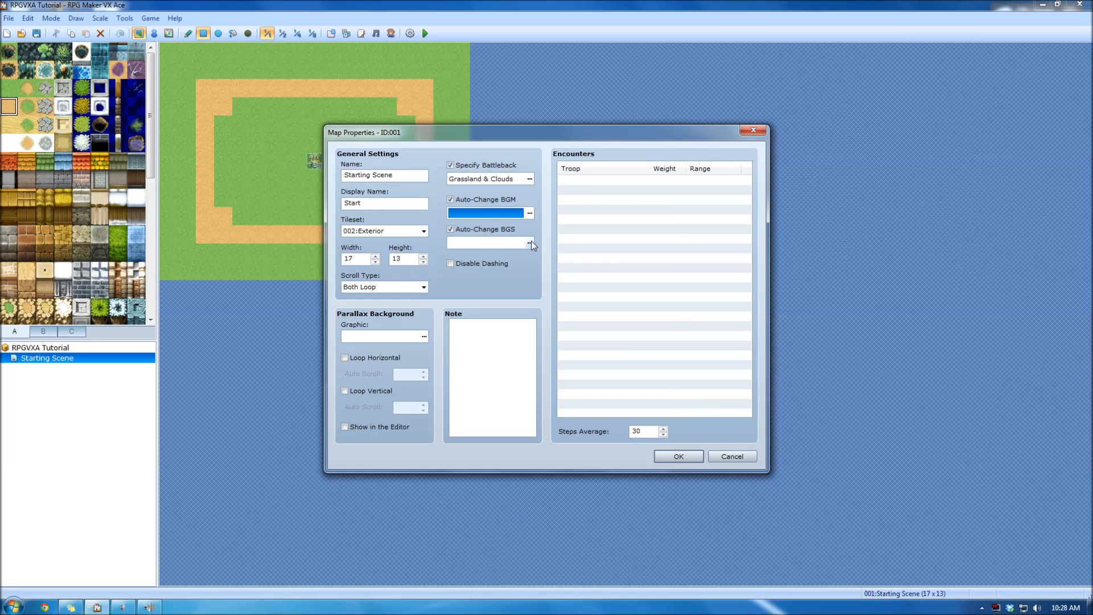
- Play the River background sound as a preview and assign it as the map's Auto-Change BGS
left_click(518, 243)
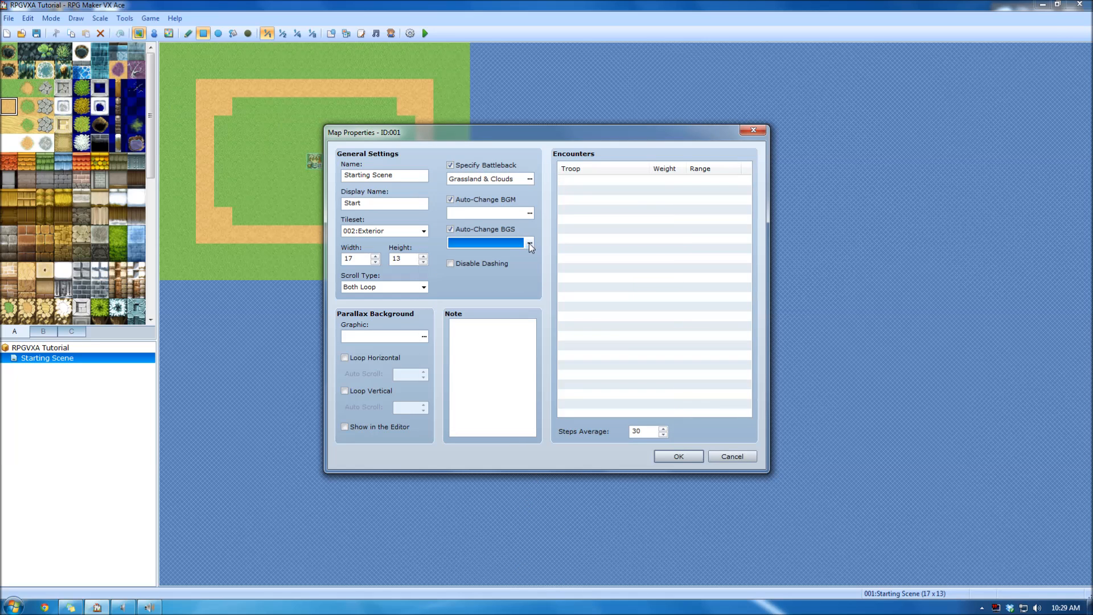
left_click(529, 244)
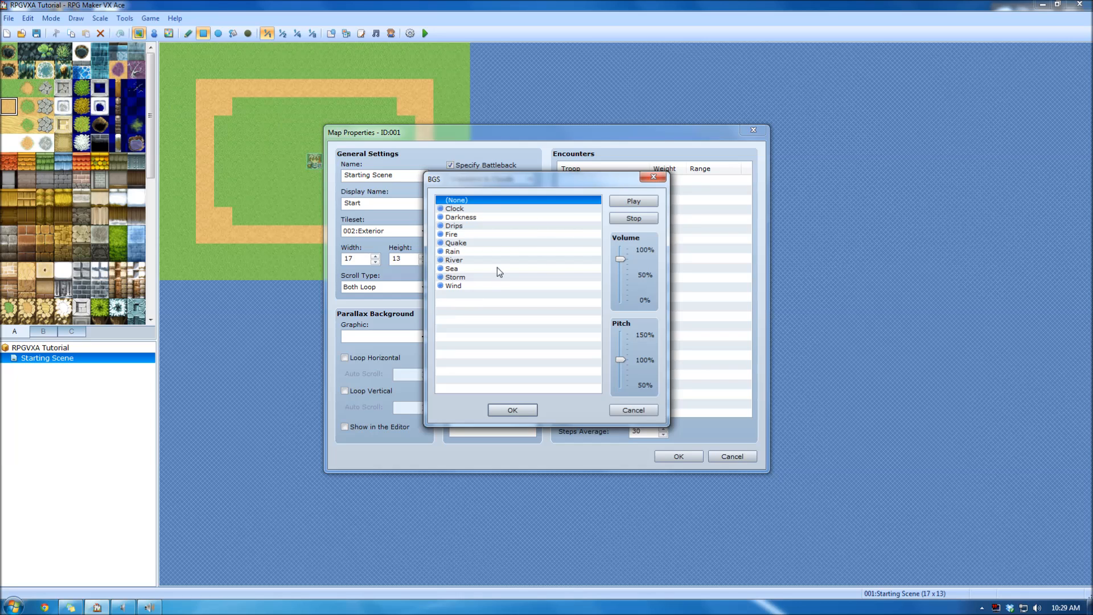
left_click(511, 260)
left_click(631, 202)
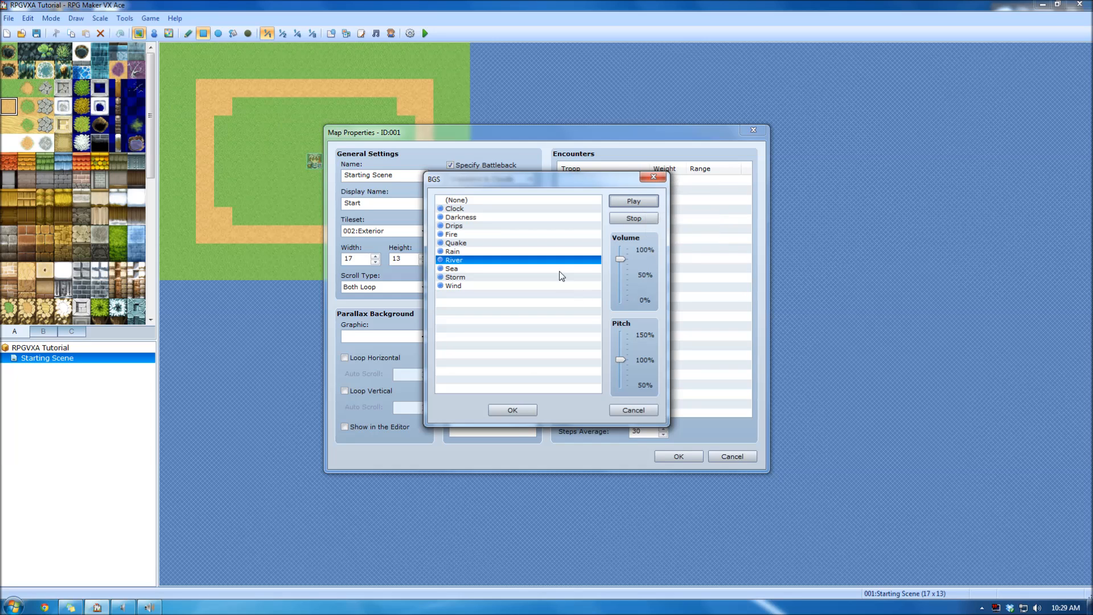
left_click(528, 410)
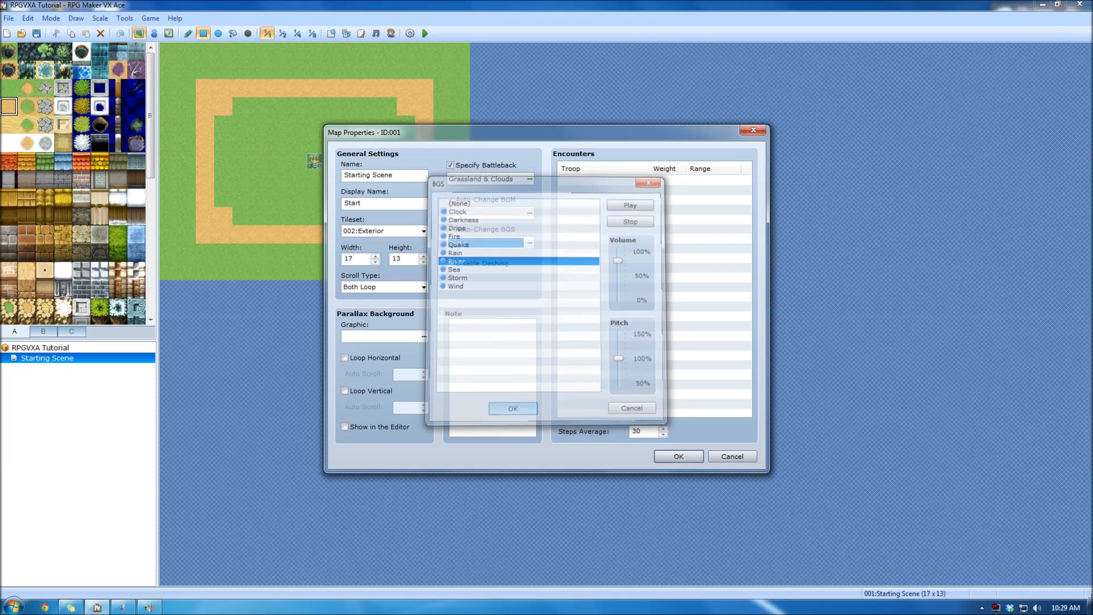
- Reset the map's Auto-Change BGS to (None)
left_click(529, 244)
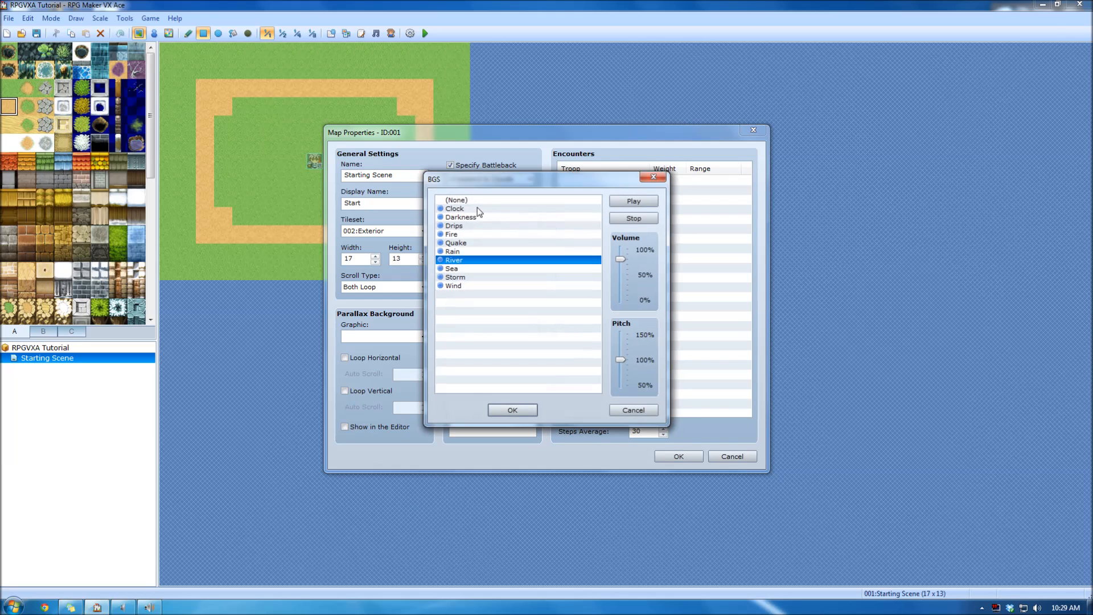
left_click(478, 201)
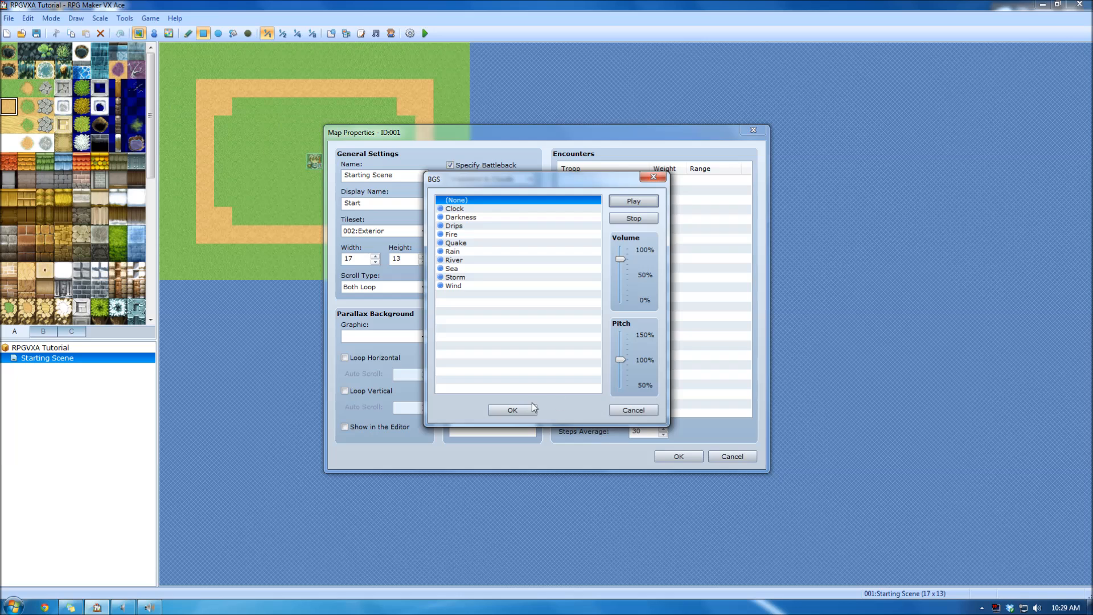
left_click(492, 410)
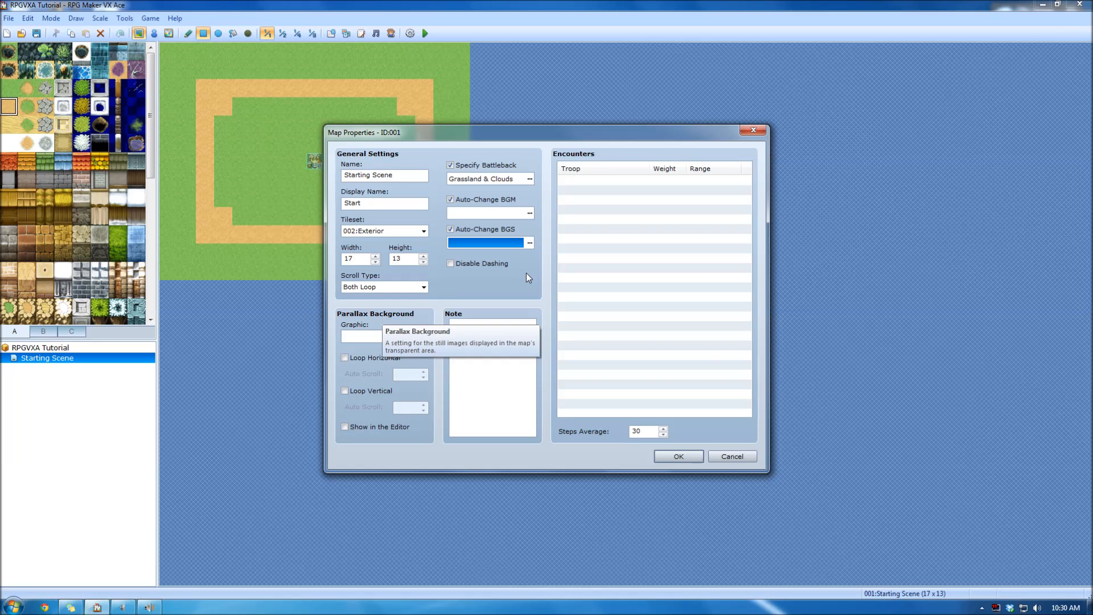
- Set the Starting Scene map's parallax background graphic to BlueSky and apply the map properties
left_click(424, 336)
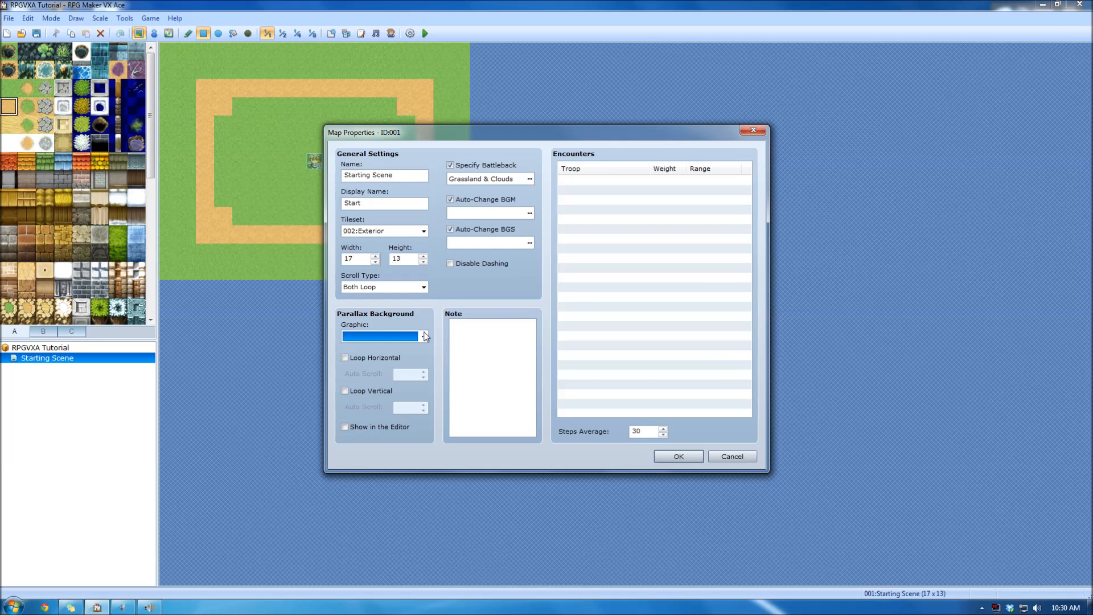
left_click(415, 187)
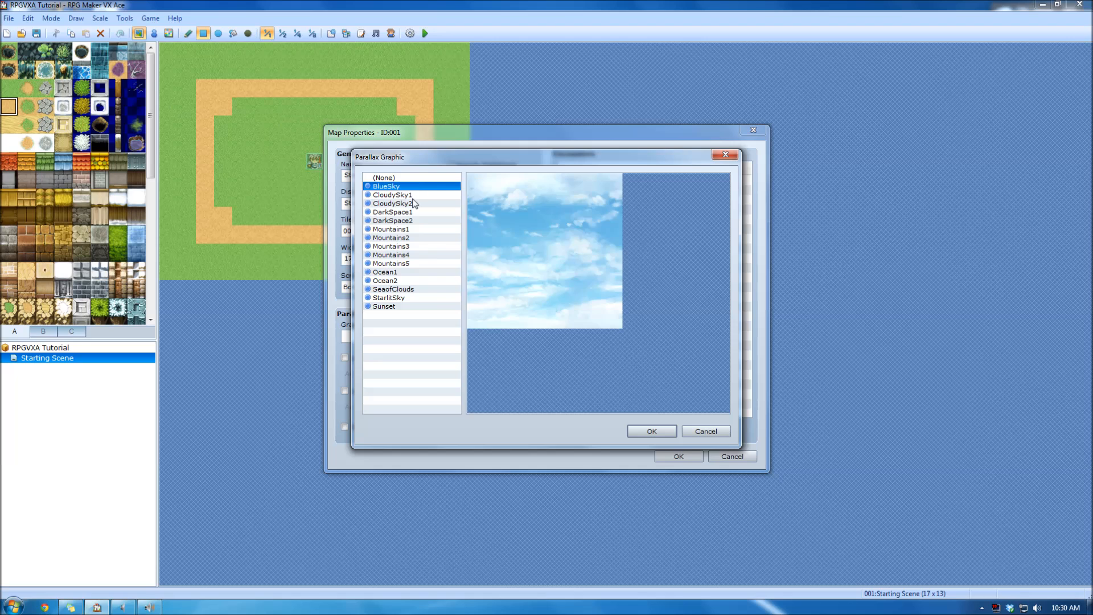
left_click(415, 203)
left_click(419, 187)
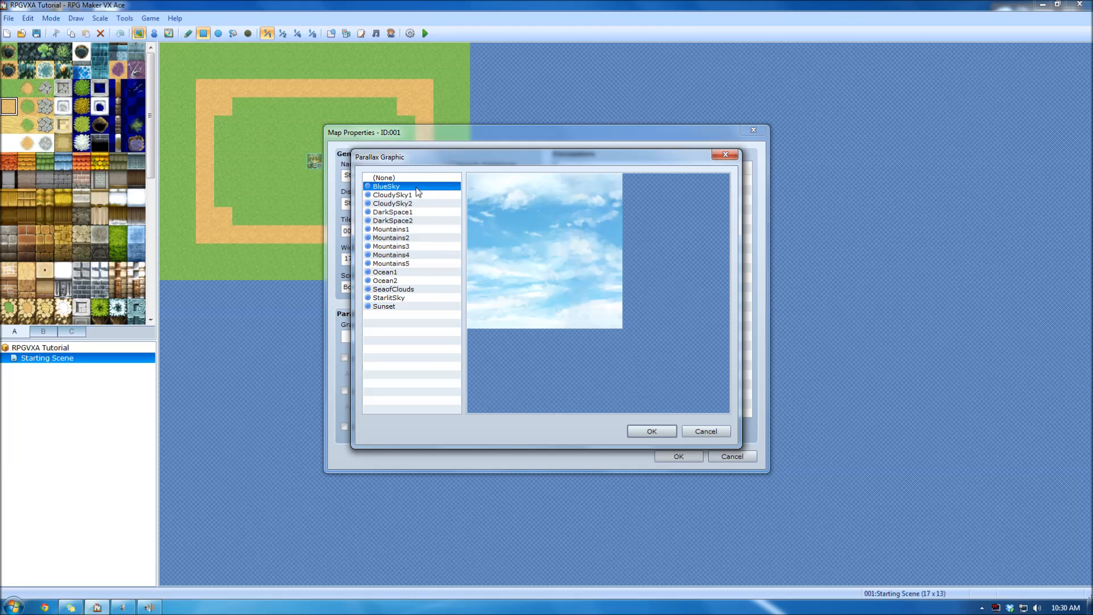
left_click(668, 433)
left_click(695, 454)
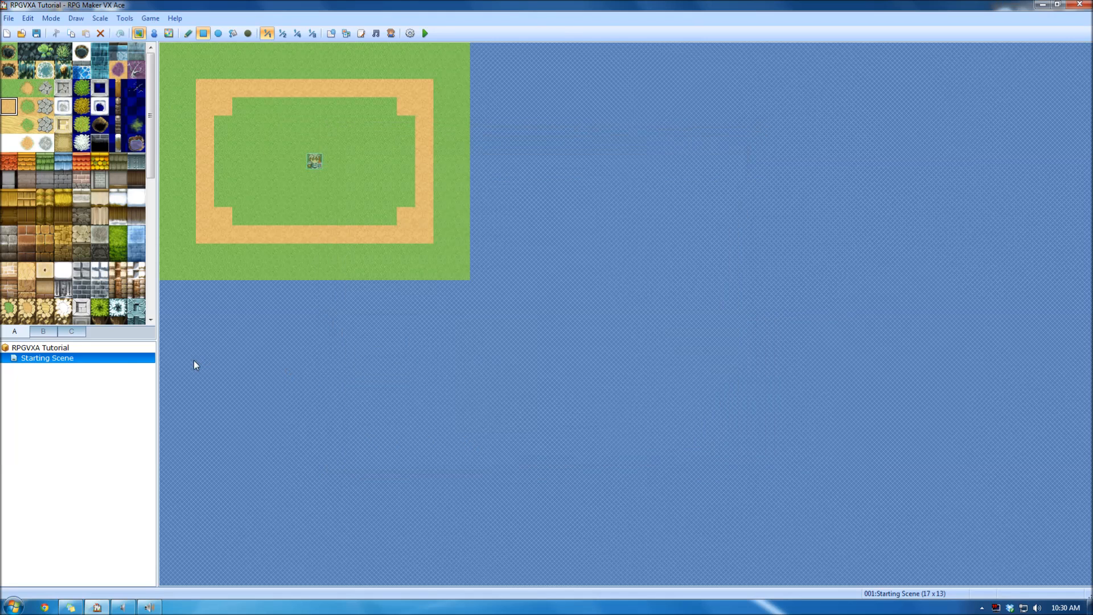
- Create a new map under Starting Scene with the default properties
right_click(97, 358)
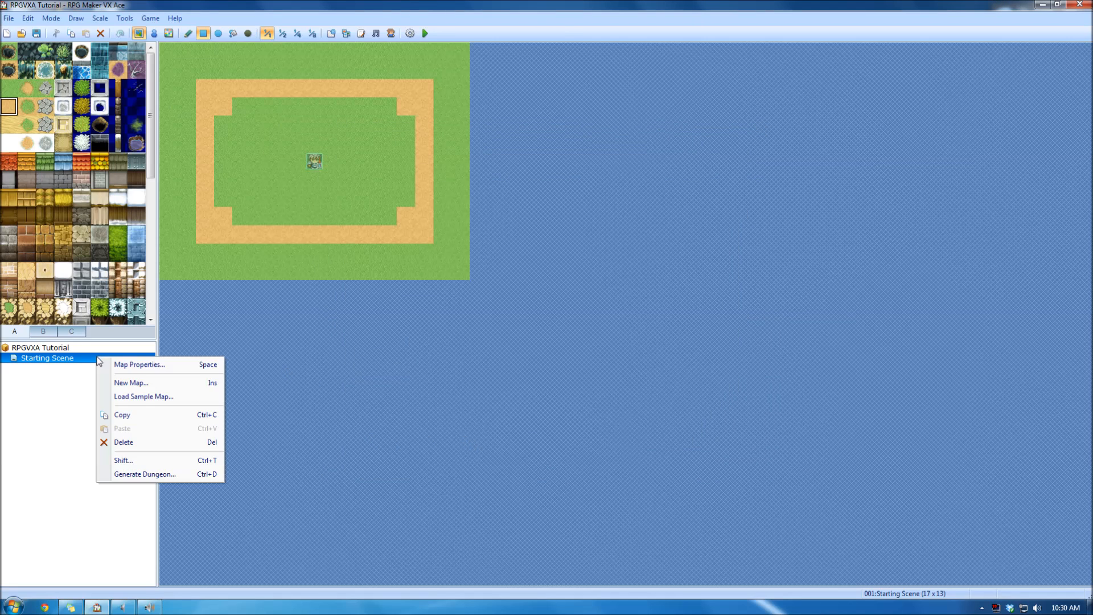
left_click(168, 382)
left_click(662, 455)
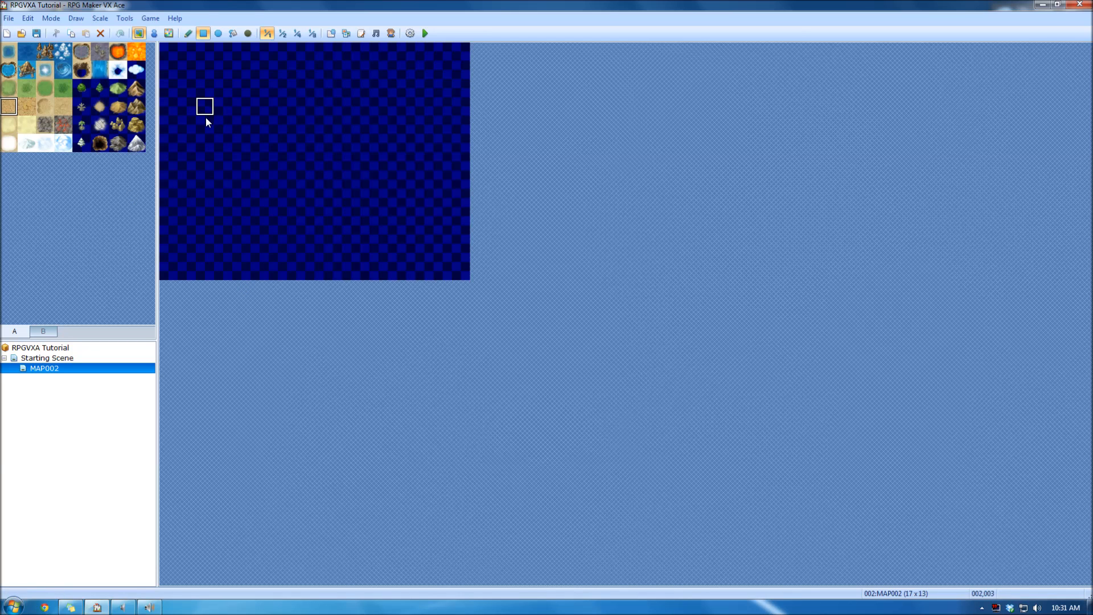
- Set MAP002's parallax background graphic to BlueSky and apply its properties
double_click(40, 372)
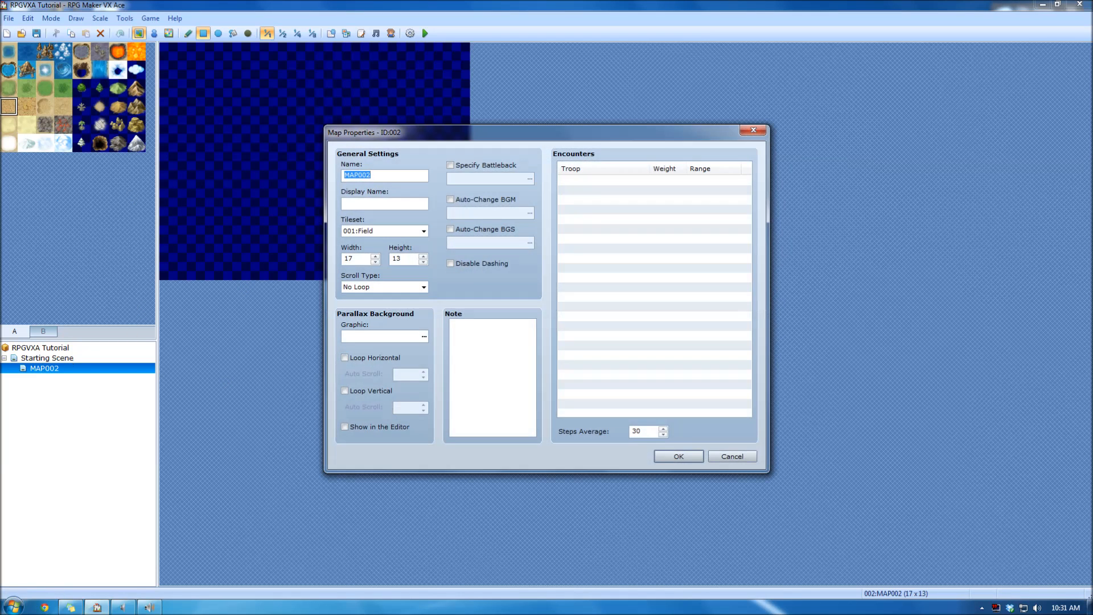
left_click(424, 336)
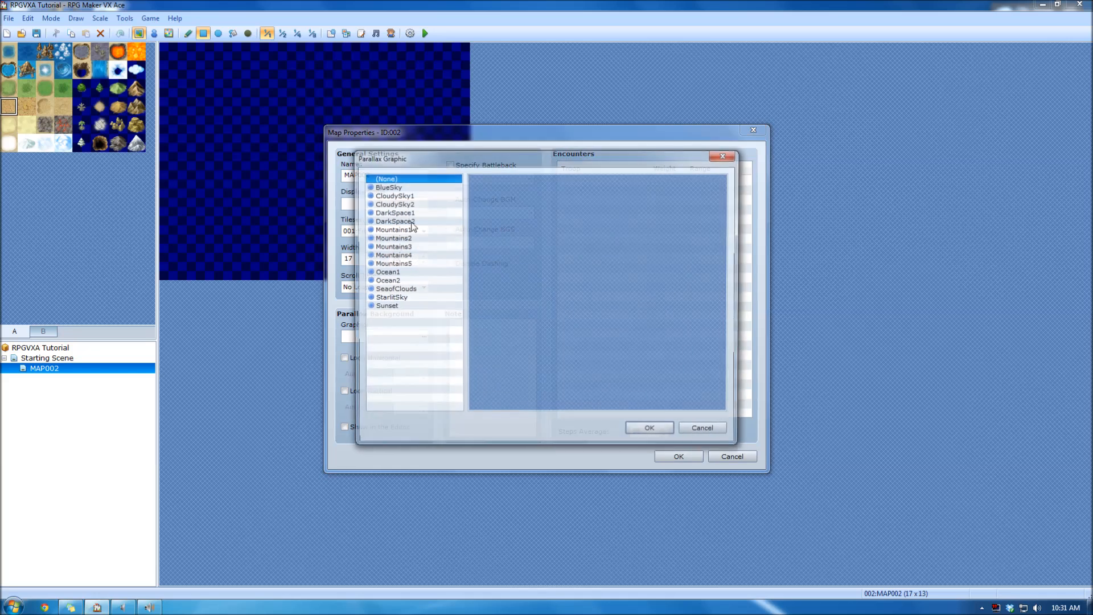
left_click(405, 187)
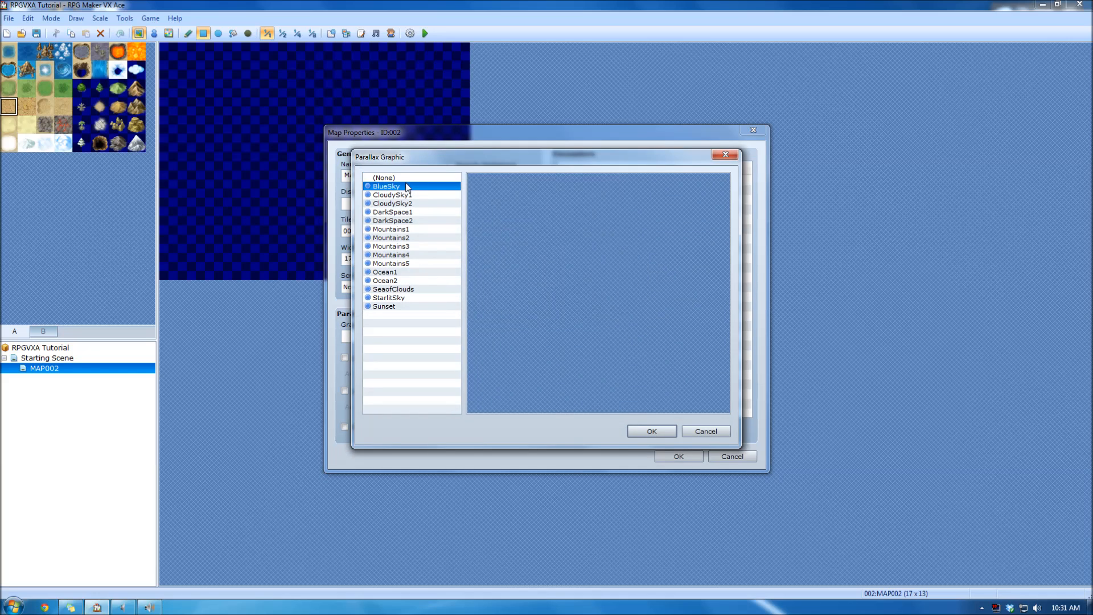
left_click(651, 432)
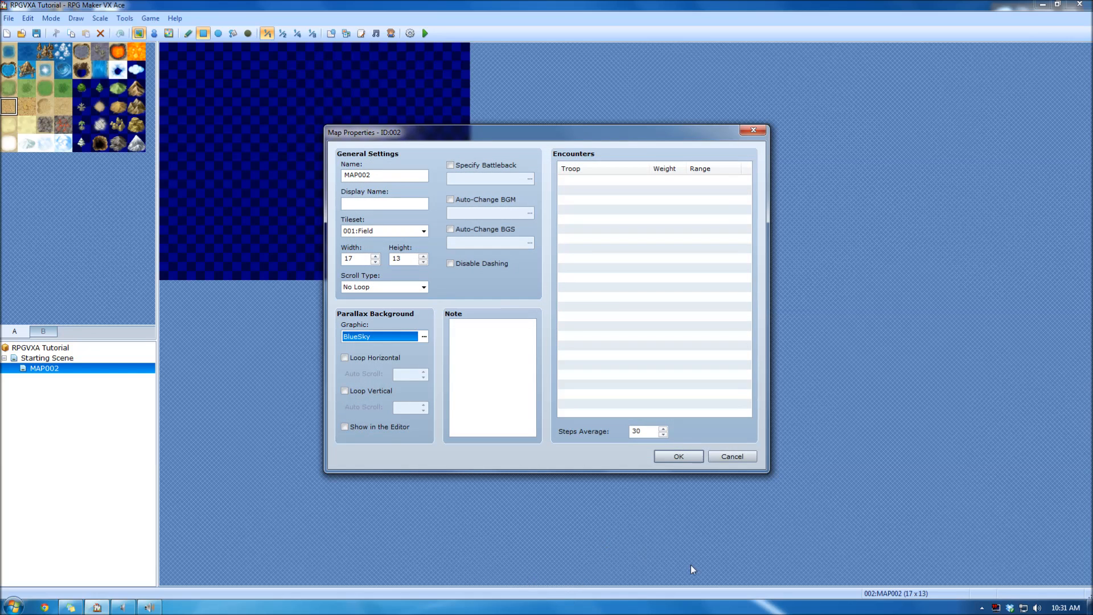
left_click(679, 456)
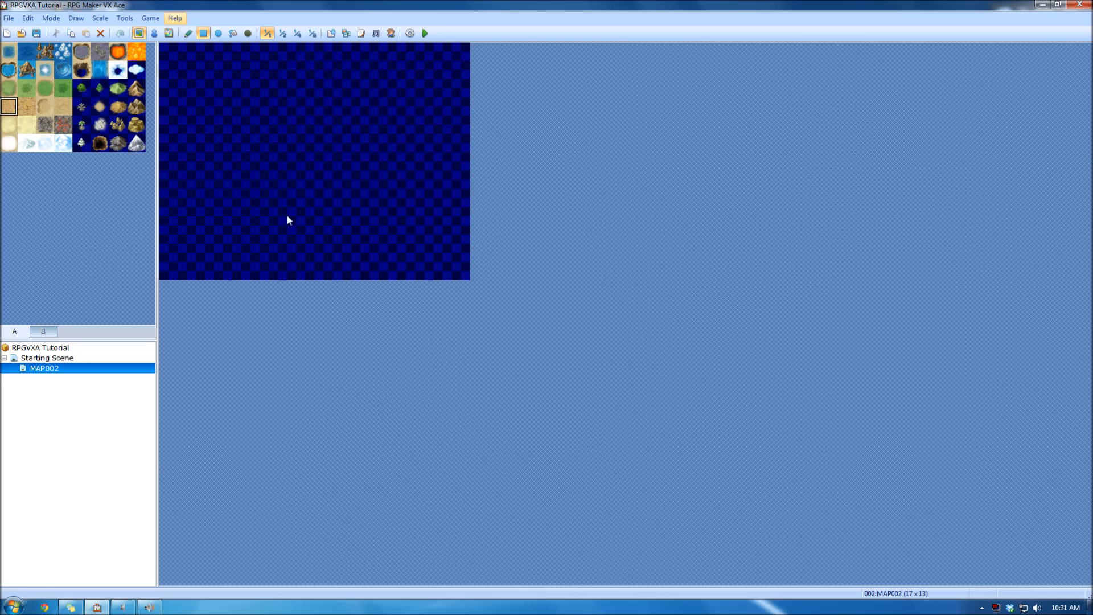
- Set the Starting Scene map's parallax graphic to (None), apply it and switch to MAP002
left_click(97, 358)
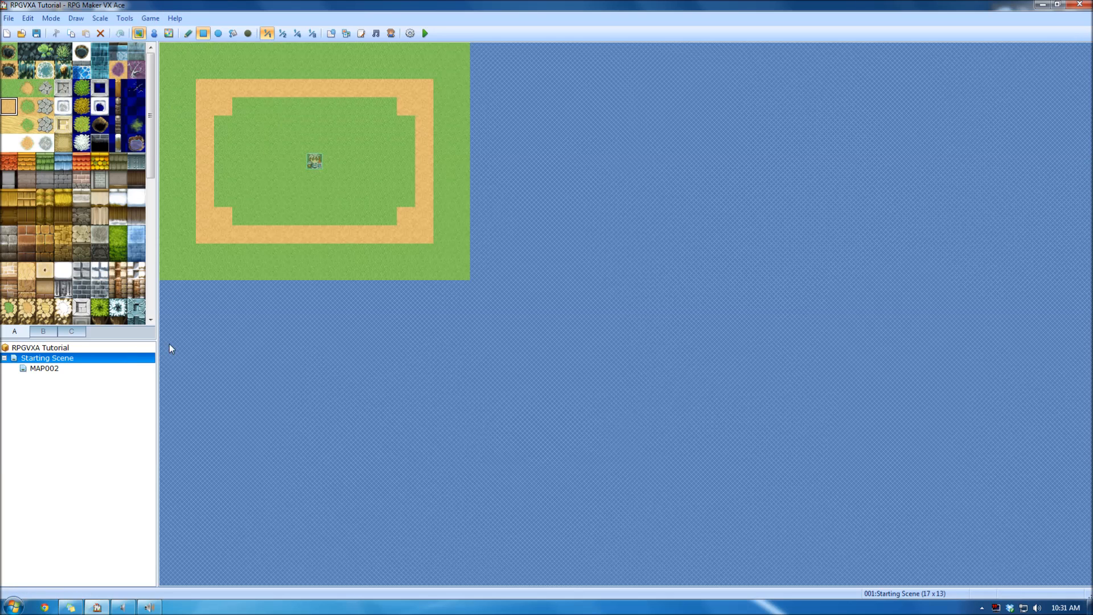
double_click(108, 358)
left_click(423, 339)
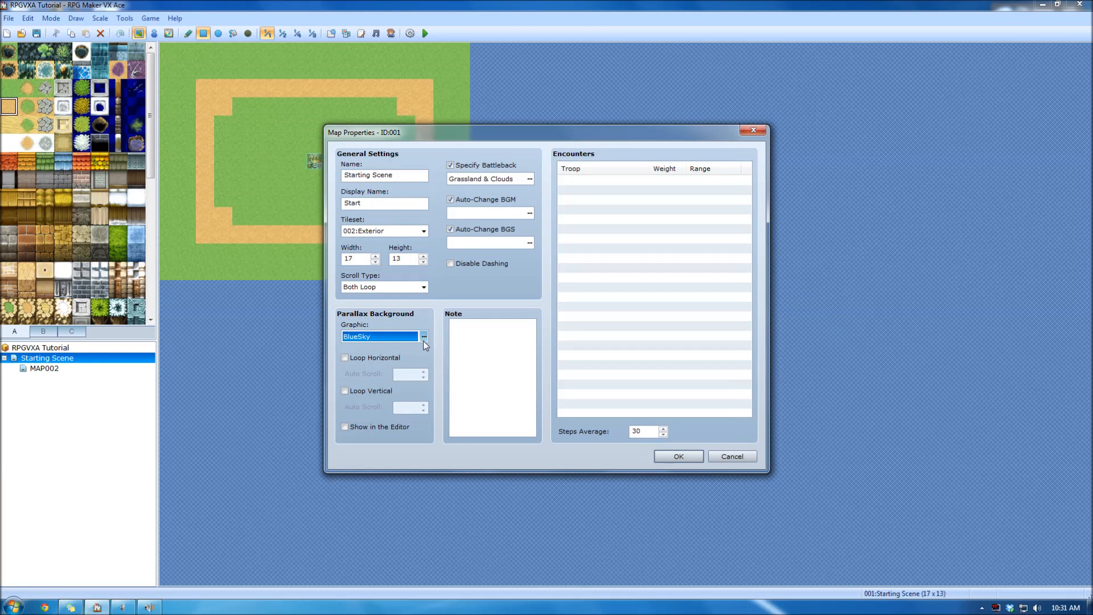
left_click(429, 177)
left_click(655, 431)
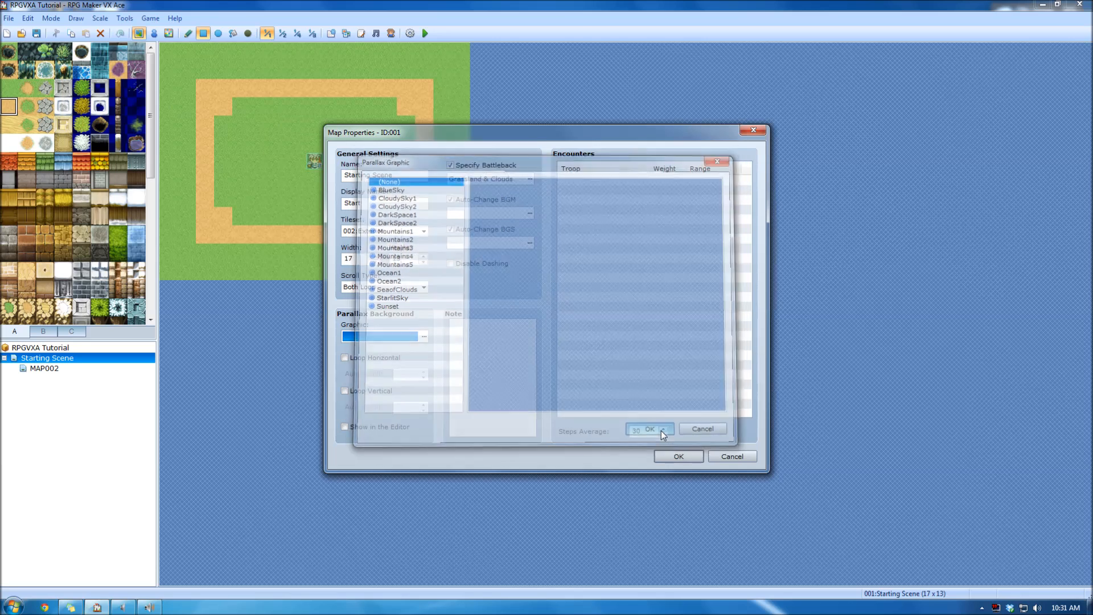
left_click(678, 456)
left_click(85, 369)
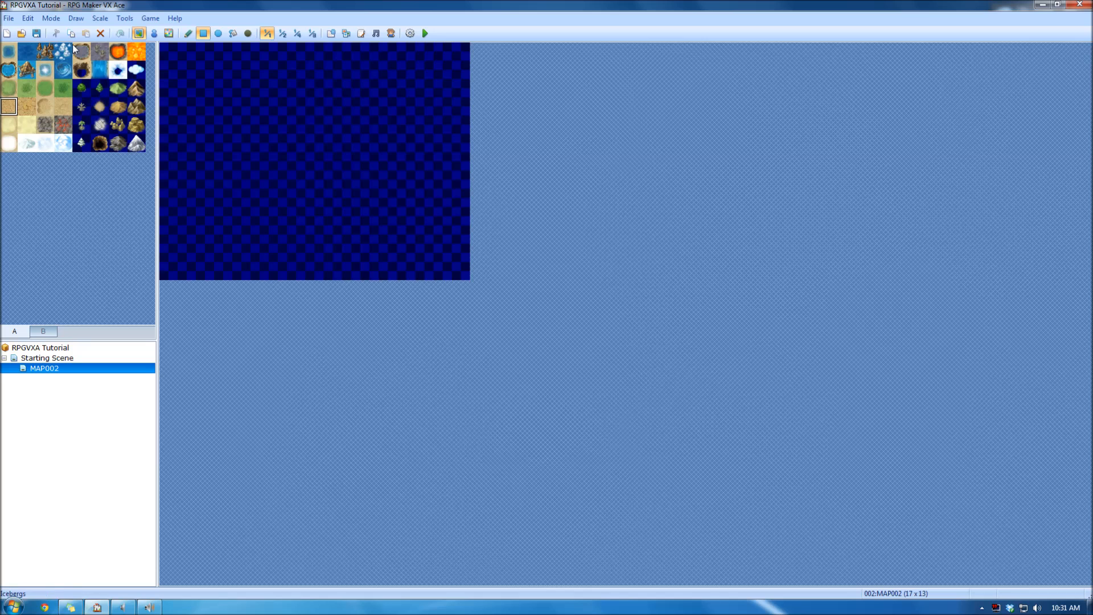
- Change MAP002's tileset to 002:Exterior and apply the map properties
double_click(90, 373)
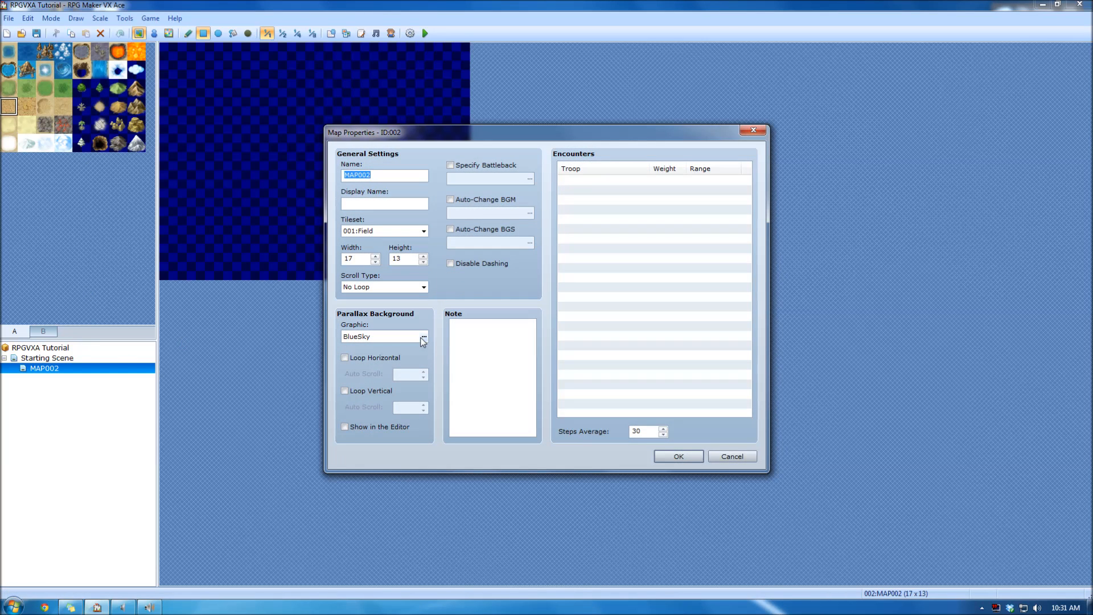
left_click(424, 231)
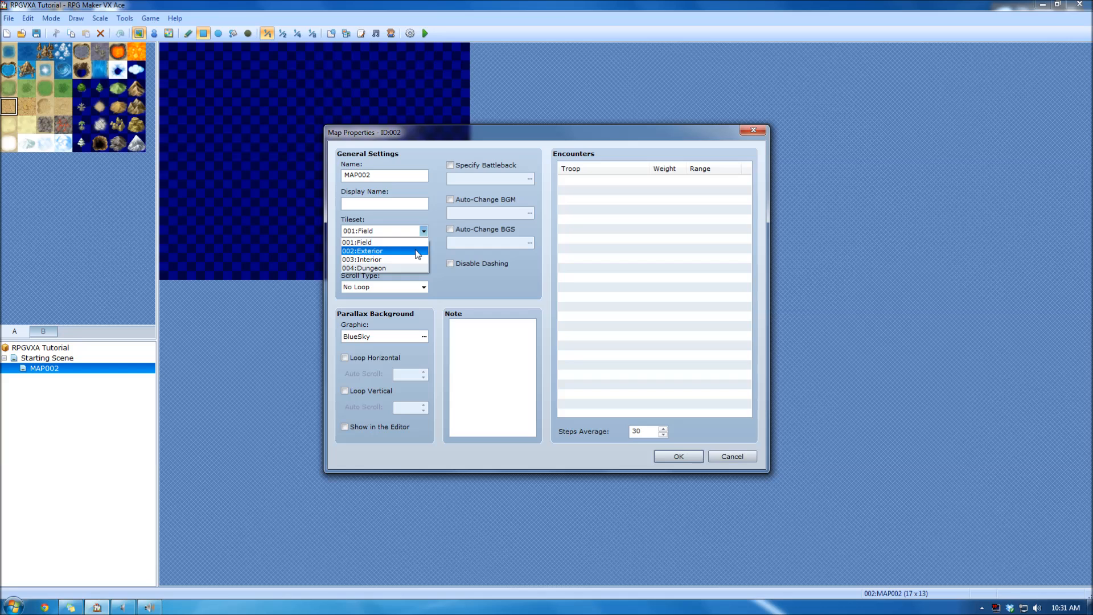
left_click(419, 251)
left_click(678, 456)
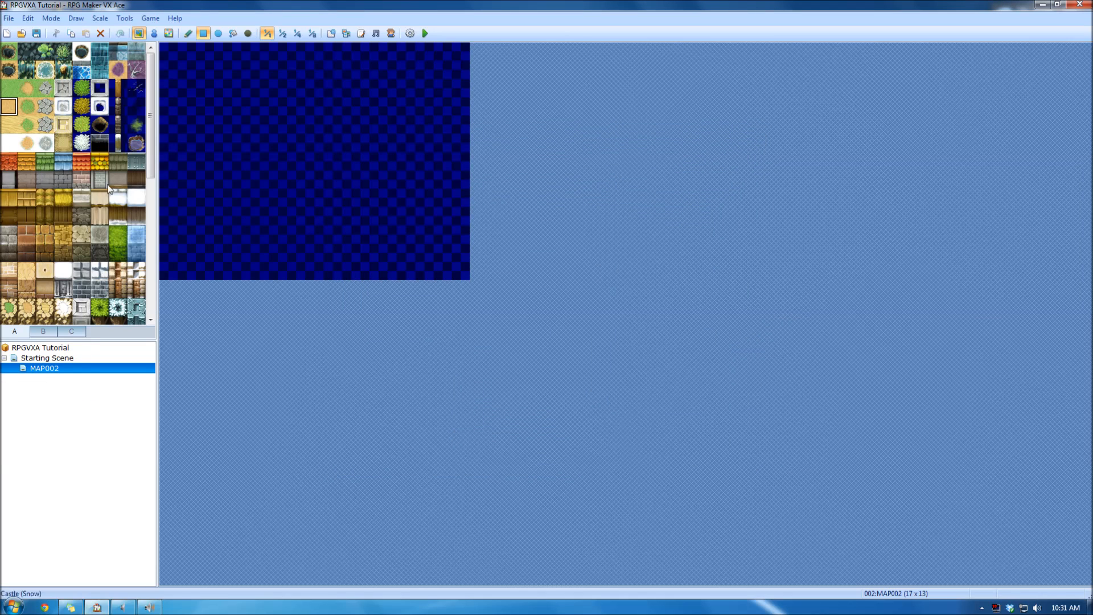
- Paint a full-width two-row cliff wall along MAP002's bottom edge with a two-row meadow plateau directly above it
left_click(10, 234)
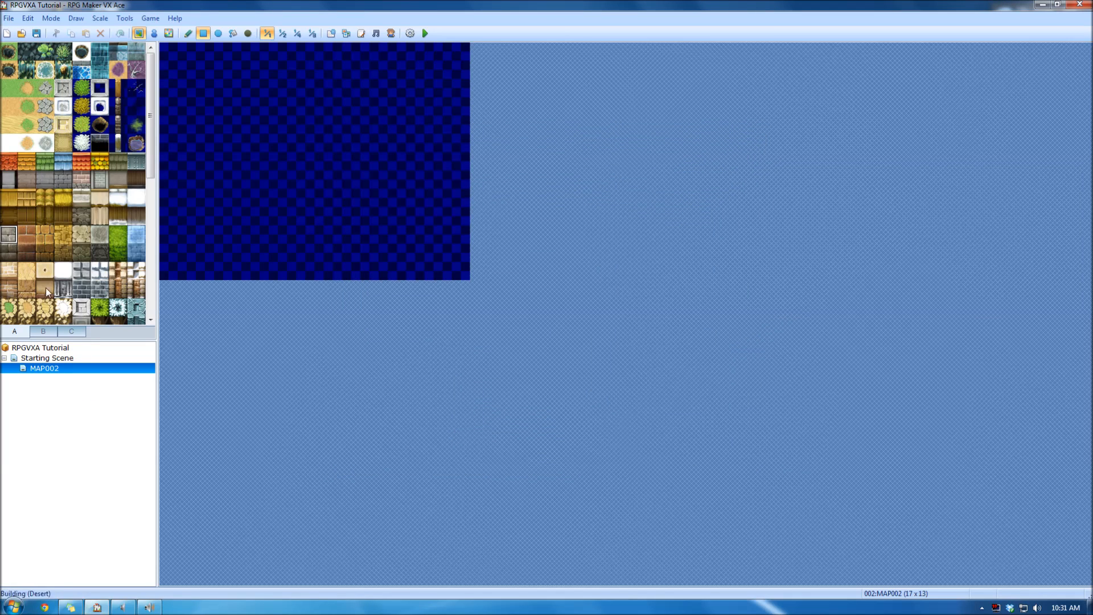
scroll(46, 291, "down", 5)
scroll(46, 292, "up", 1)
left_click(9, 84)
left_click_drag(170, 252, 461, 271)
left_click_drag(170, 217, 427, 234)
- Paint a full-width cliff wall across the top two rows of the Starting Scene map
left_click(47, 358)
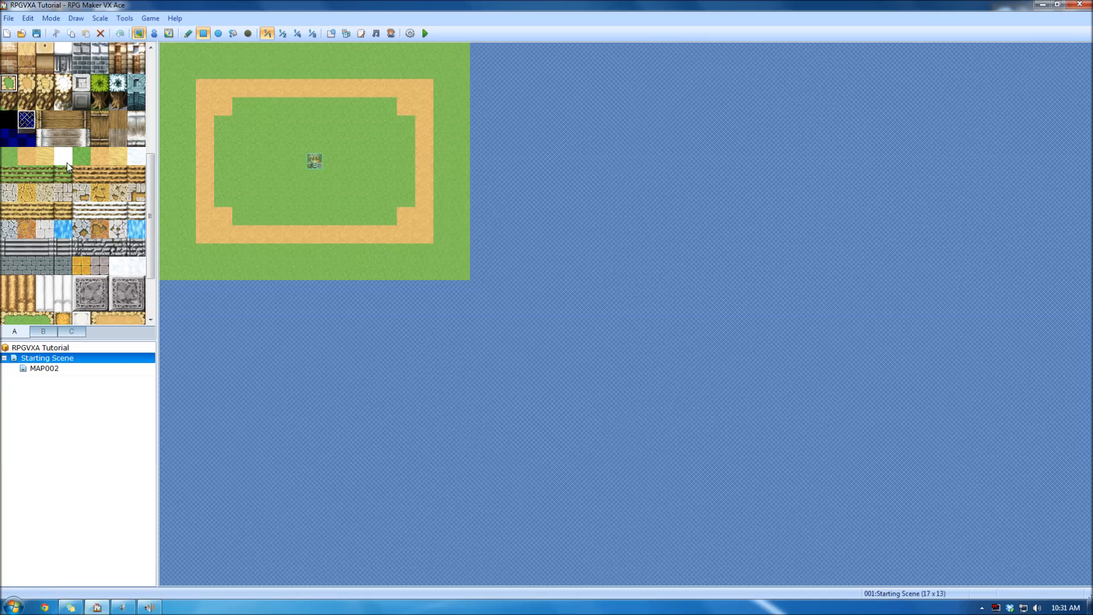
left_click(8, 101)
left_click_drag(168, 51, 460, 71)
- Place a two-tile metal ladder in the middle of Starting Scene's upper cliff wall with the pencil
left_click(43, 331)
scroll(114, 256, "down", 6)
left_click_drag(82, 261, 81, 279)
left_click(189, 34)
left_click(314, 52)
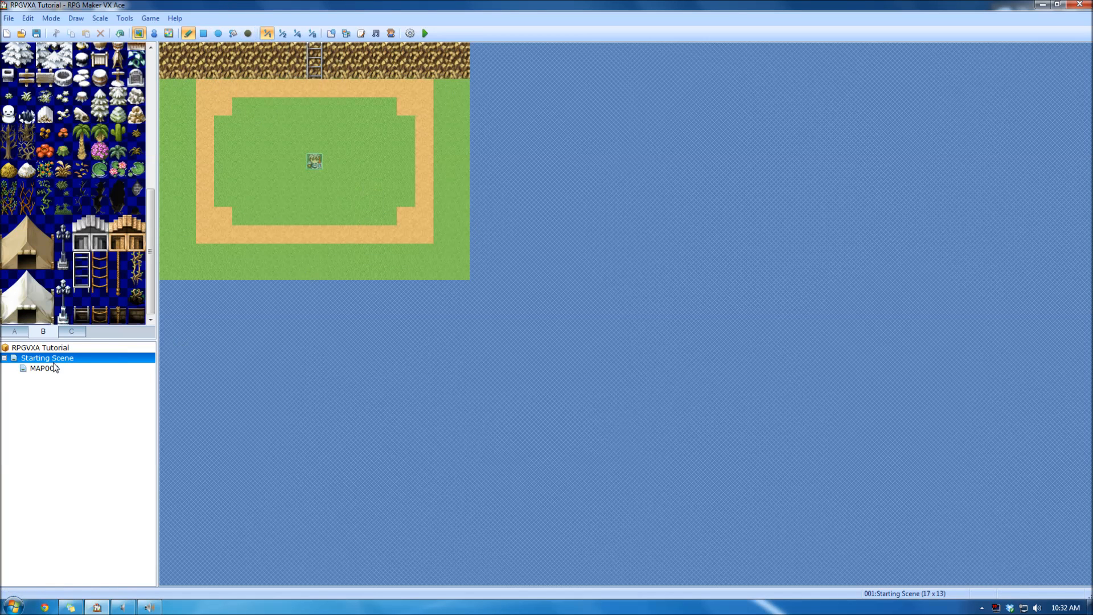
- Place a matching metal ladder in the middle of MAP002's cliff wall and compare its position with the ladder on Starting Scene
left_click(55, 368)
left_click(82, 357)
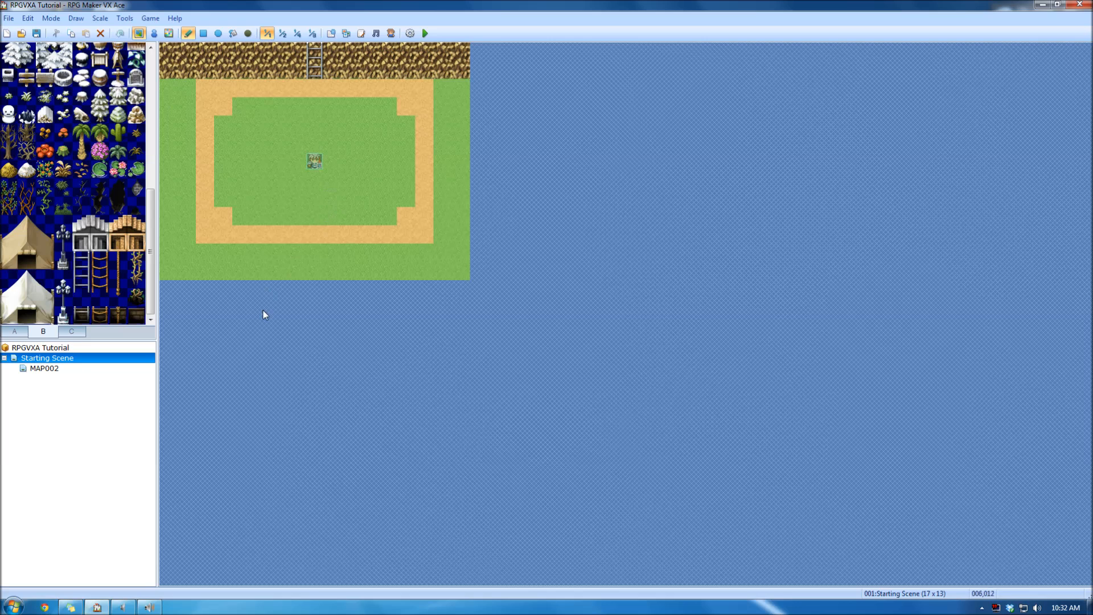
left_click(82, 261)
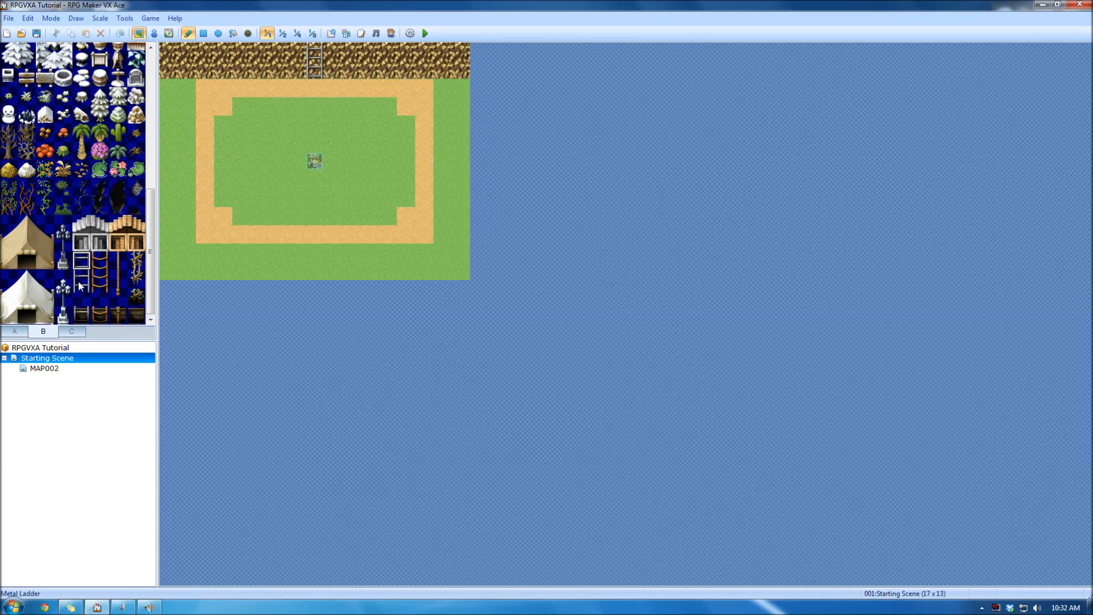
left_click_drag(79, 286, 90, 297)
left_click(44, 369)
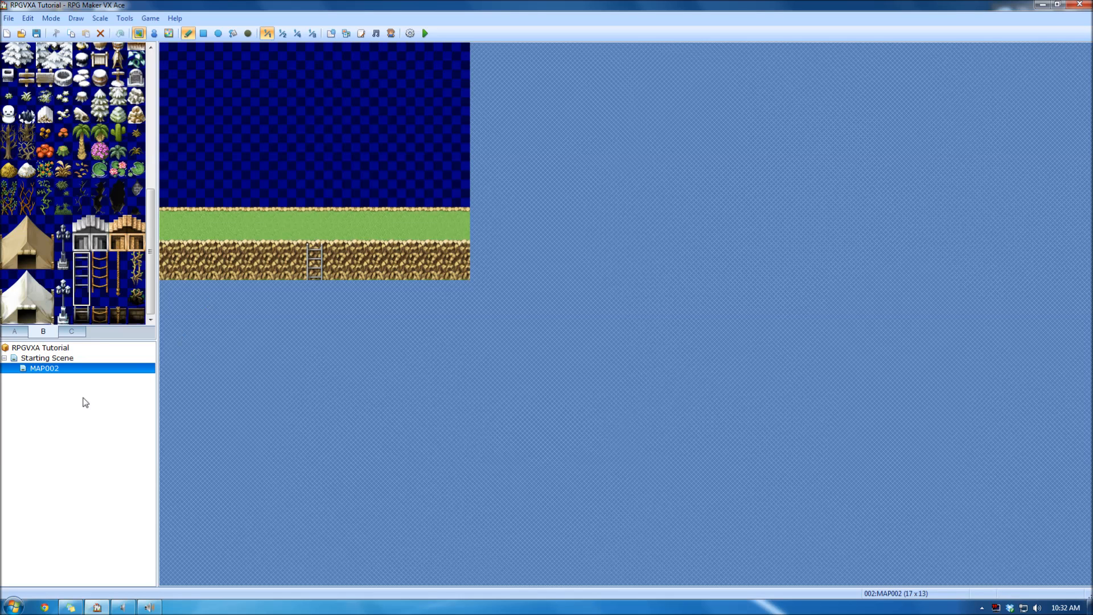
left_click(46, 358)
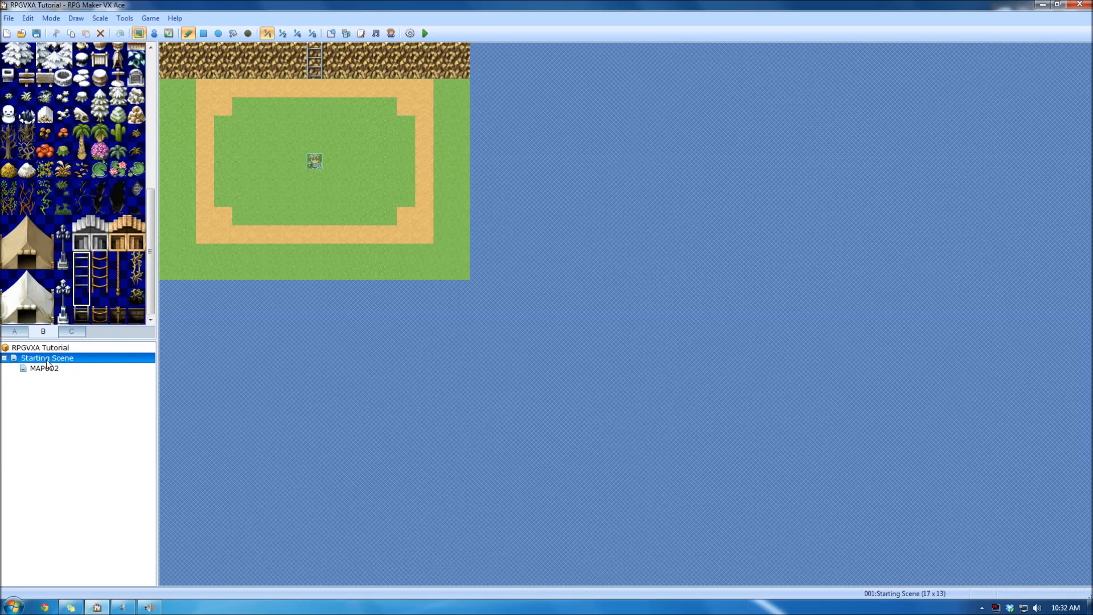
left_click(48, 369)
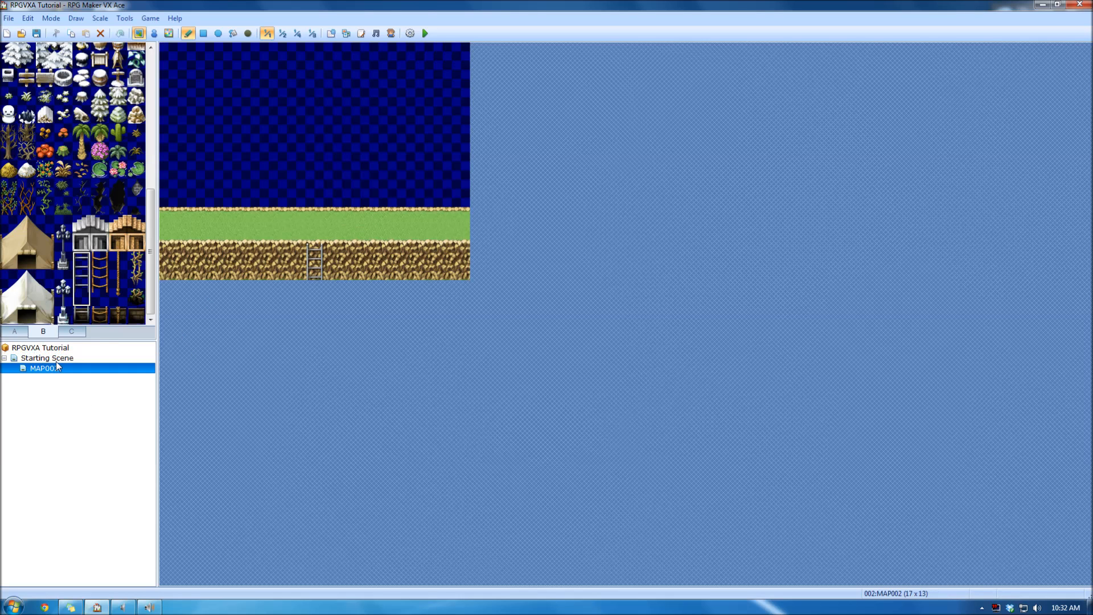
- Try extending MAP002's meadow plateau upward with raised sections above the grass strip
right_click(313, 256)
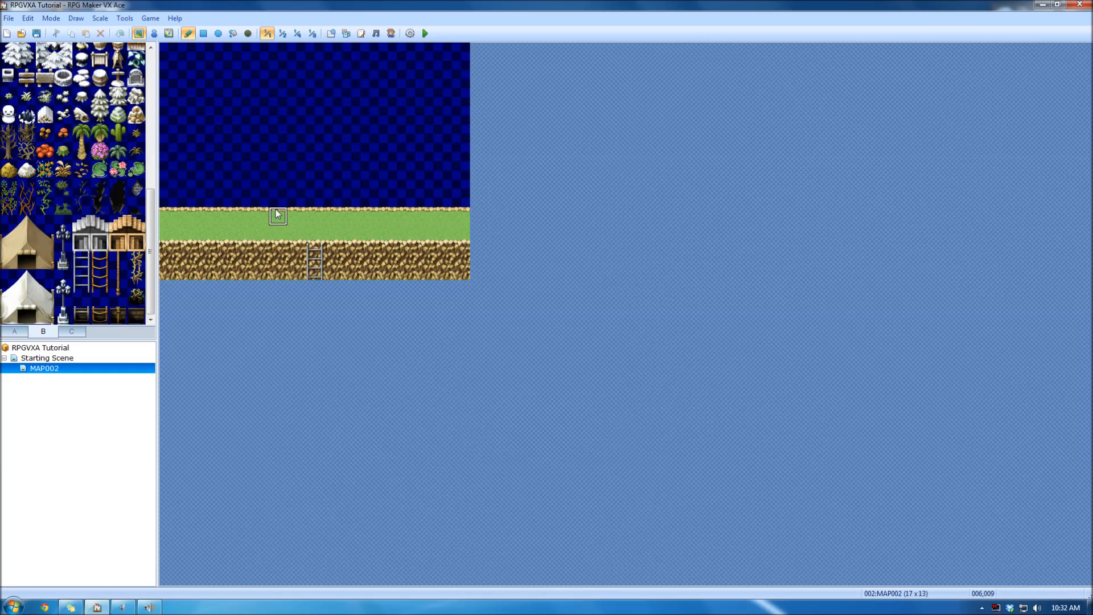
mouse_move(278, 214)
left_mouse_down()
mouse_move(278, 161)
mouse_move(279, 200)
left_mouse_up()
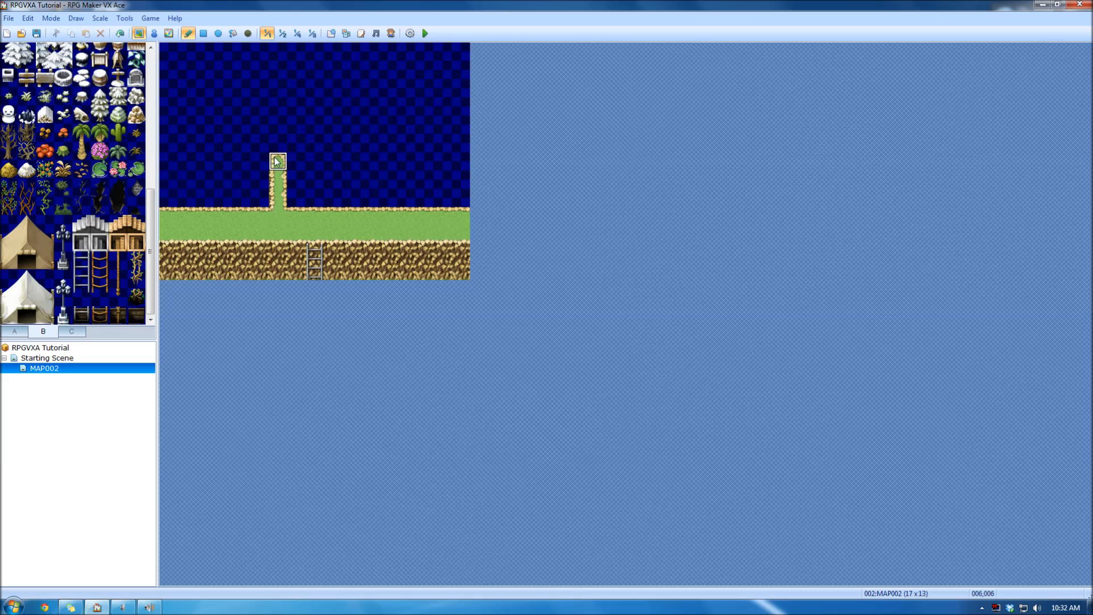
left_click(15, 331)
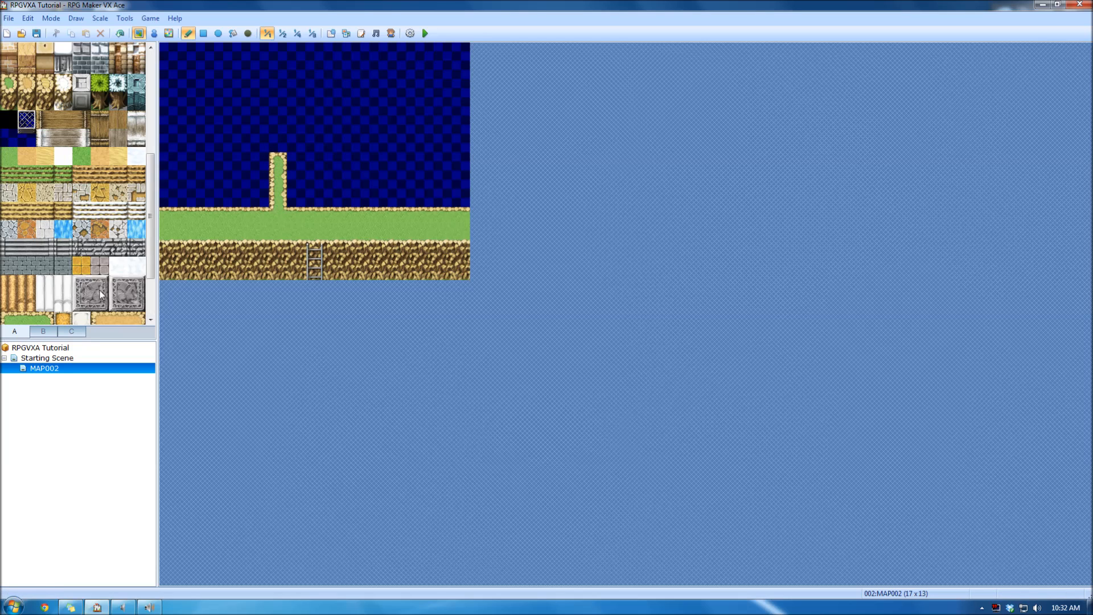
left_click_drag(152, 250, 152, 285)
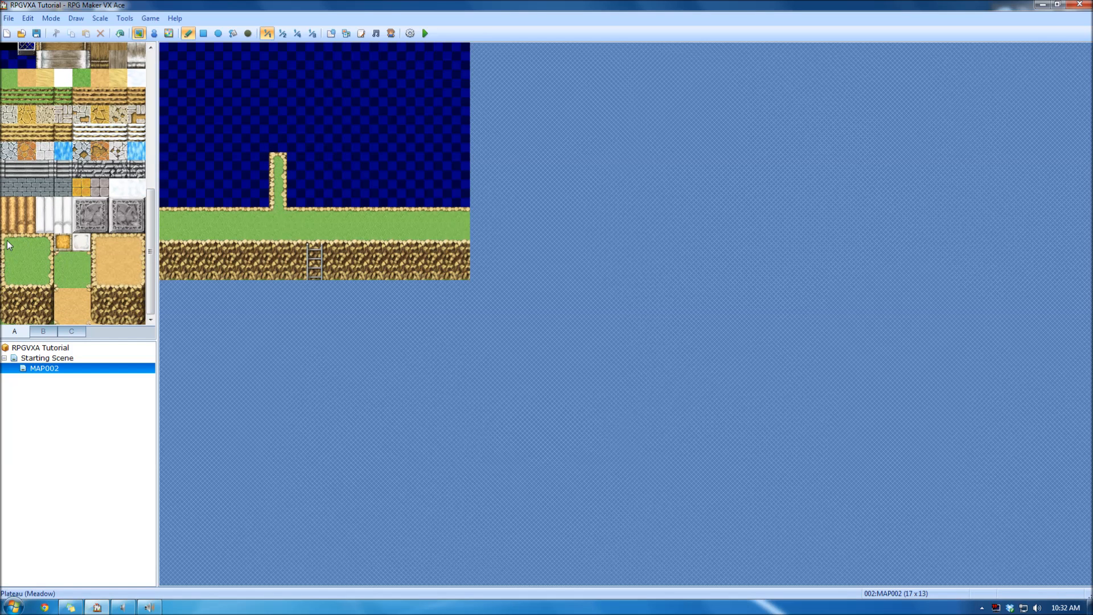
mouse_move(295, 162)
left_mouse_down()
mouse_move(371, 166)
mouse_move(374, 206)
left_mouse_up()
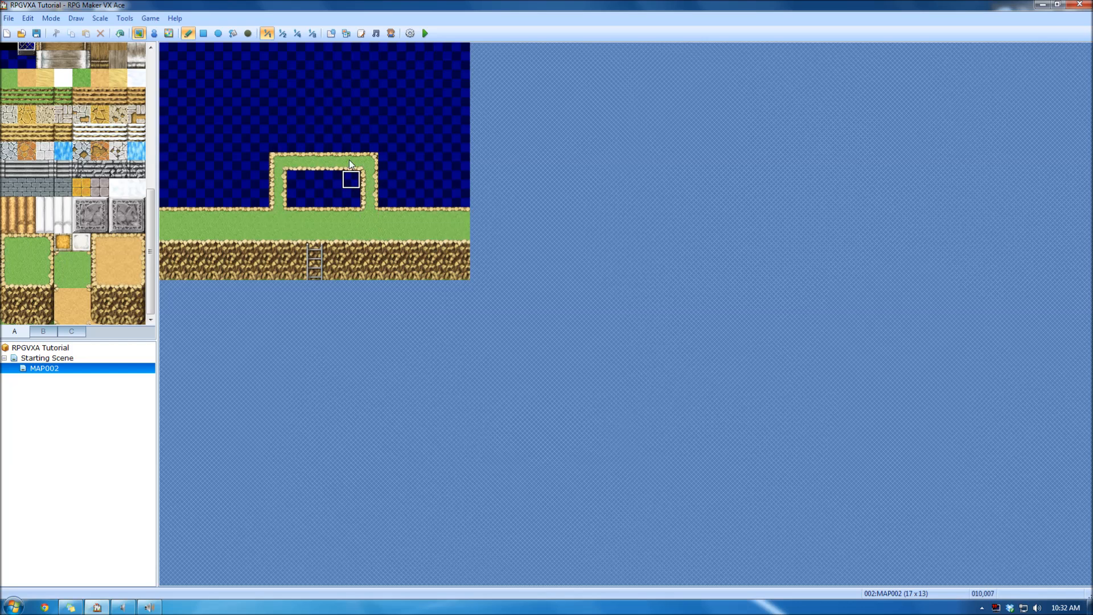
left_click(368, 212)
left_click(277, 161)
mouse_move(293, 159)
left_mouse_down()
mouse_move(332, 159)
mouse_move(283, 169)
mouse_move(290, 179)
mouse_move(261, 192)
mouse_move(333, 180)
mouse_move(370, 196)
mouse_move(351, 206)
mouse_move(332, 188)
left_mouse_up()
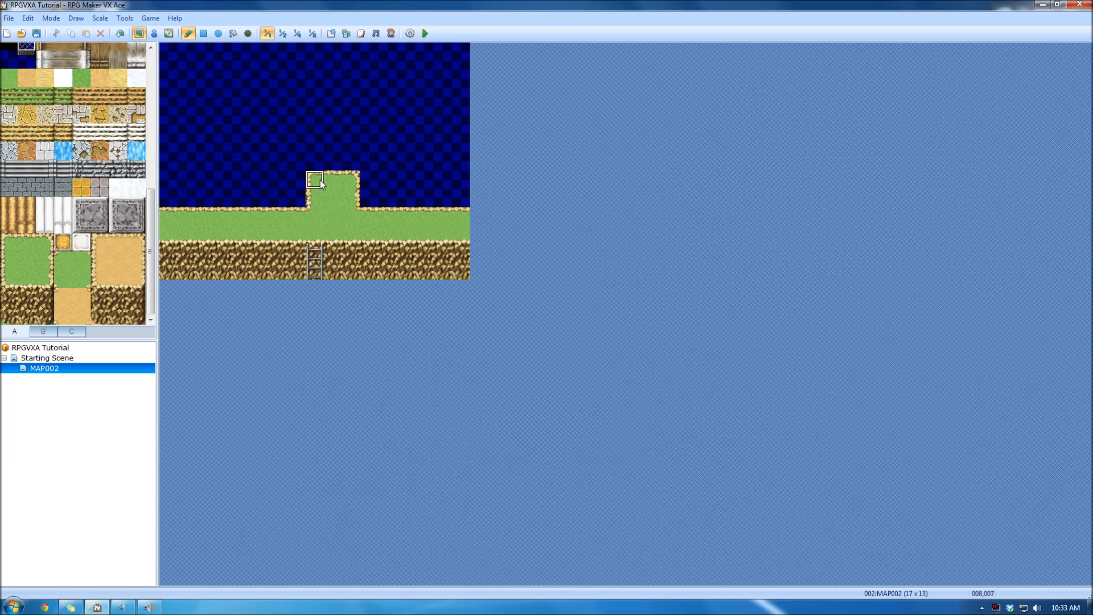
left_click(320, 180)
left_click_drag(330, 180, 328, 161)
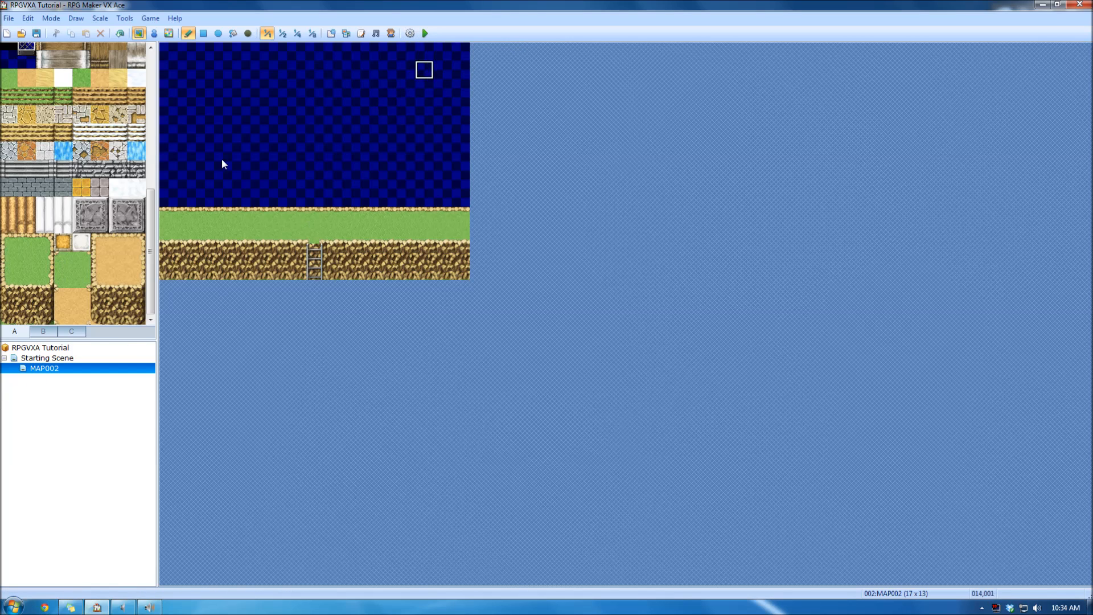
- Enable Auto-Change BGS for MAP002, preview and choose the Wind sound, and apply the map properties
left_click(32, 367)
double_click(43, 368)
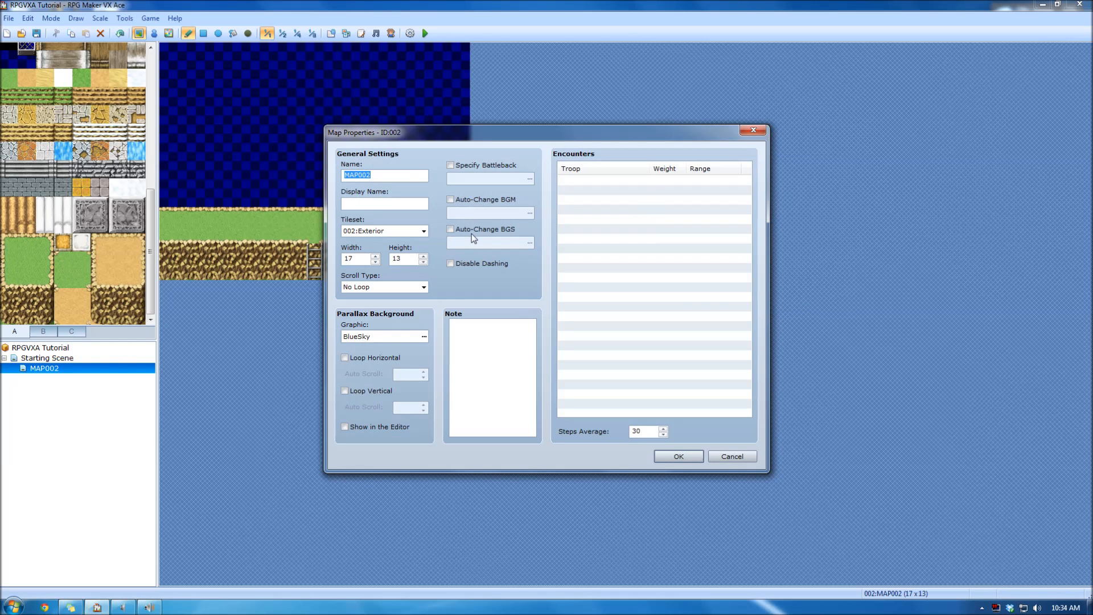
left_click(499, 230)
left_click(451, 229)
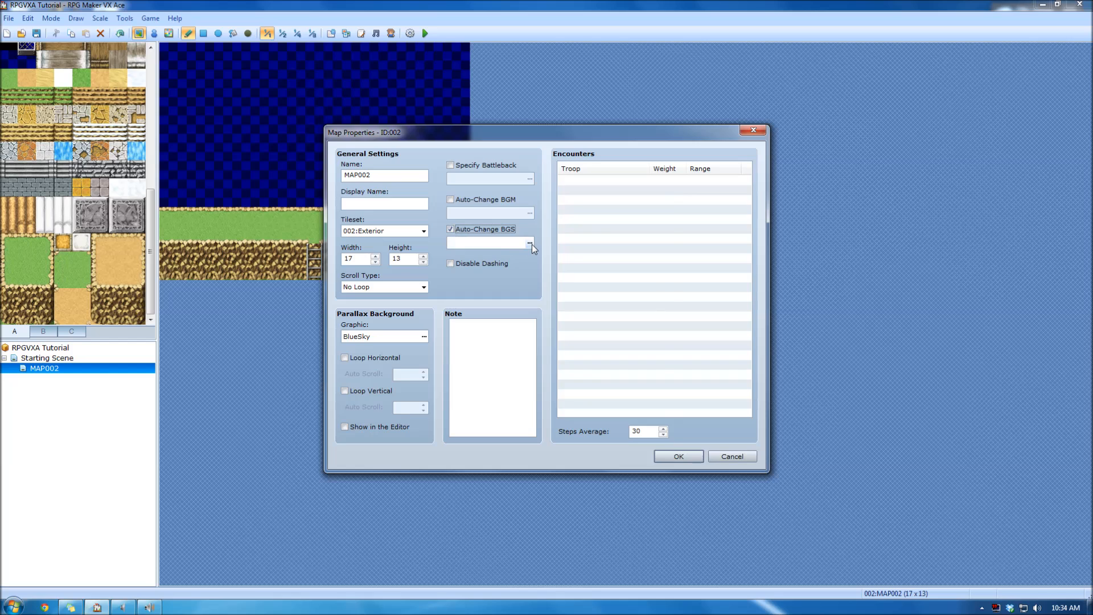
left_click(530, 242)
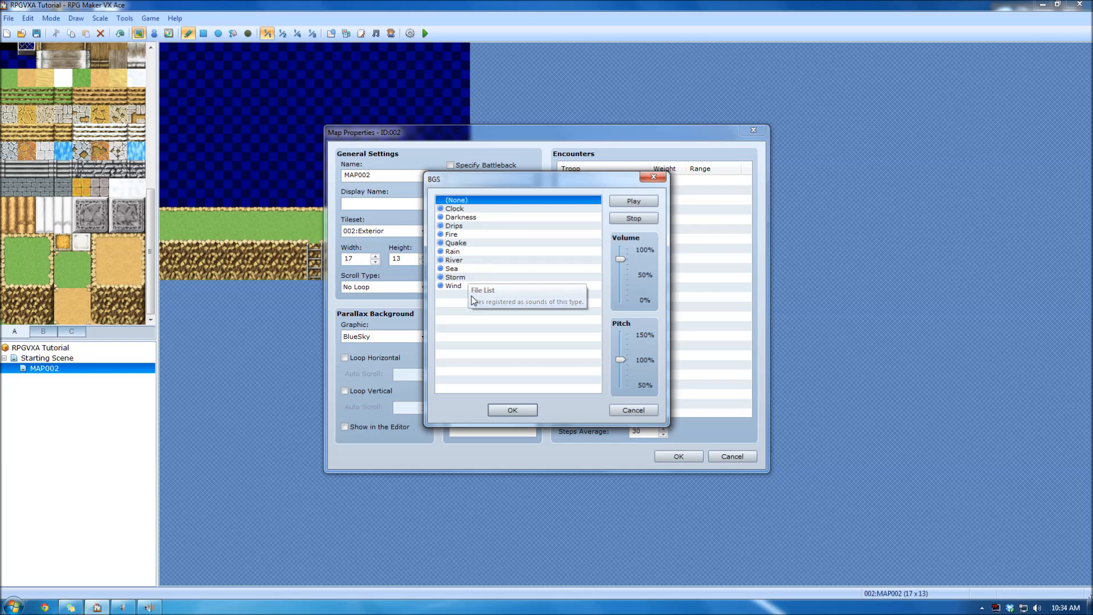
left_click(527, 285)
left_click(633, 201)
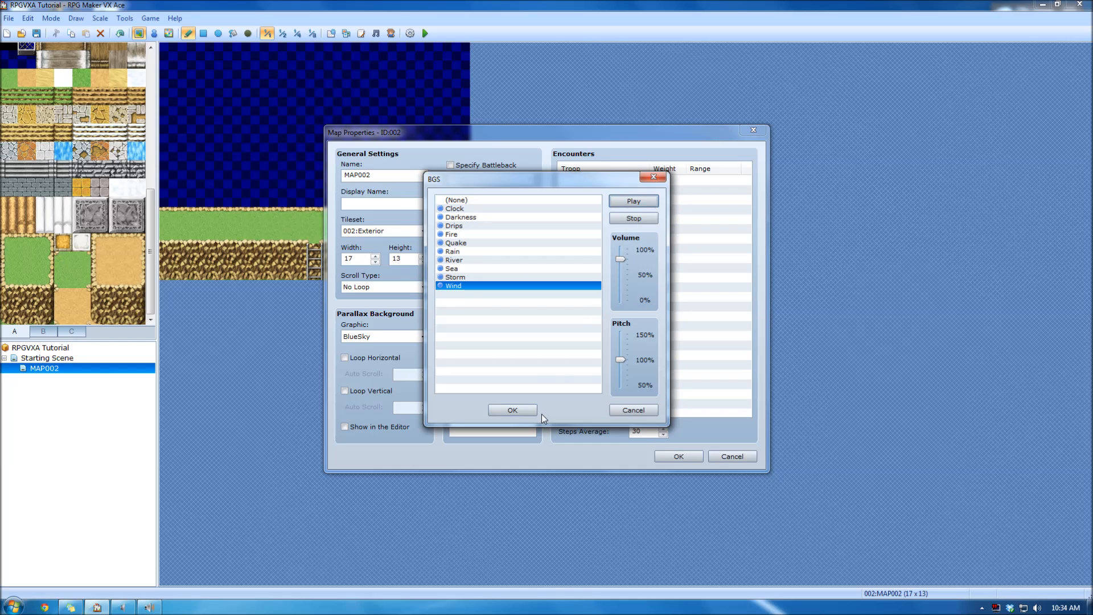
left_click(511, 411)
left_click(687, 456)
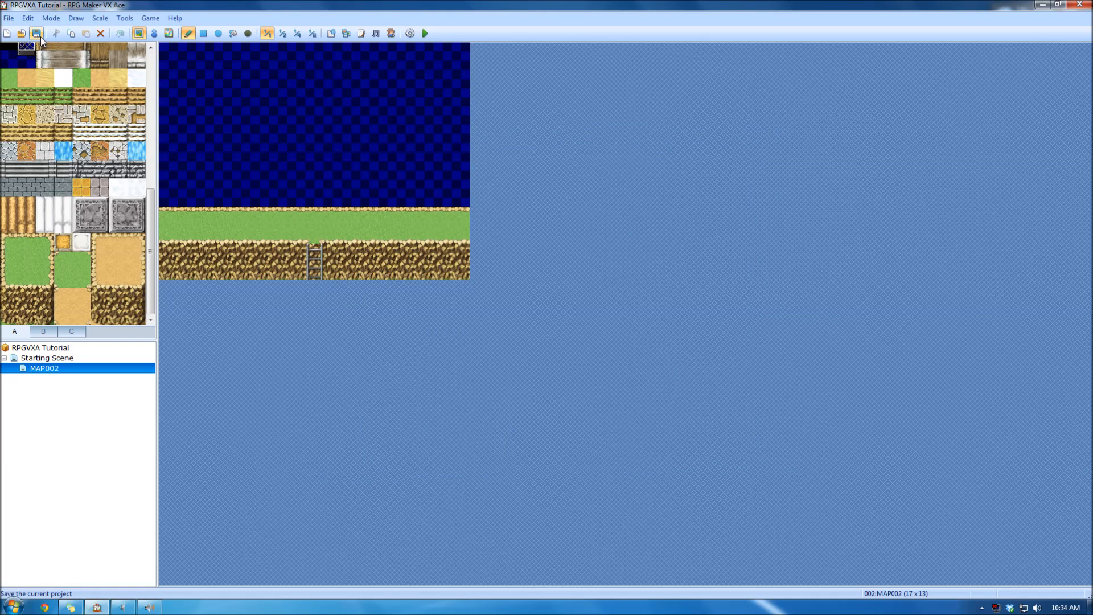
- Playtest the game, walk the character up to the ladder and back down, and close the test window
left_click(425, 33)
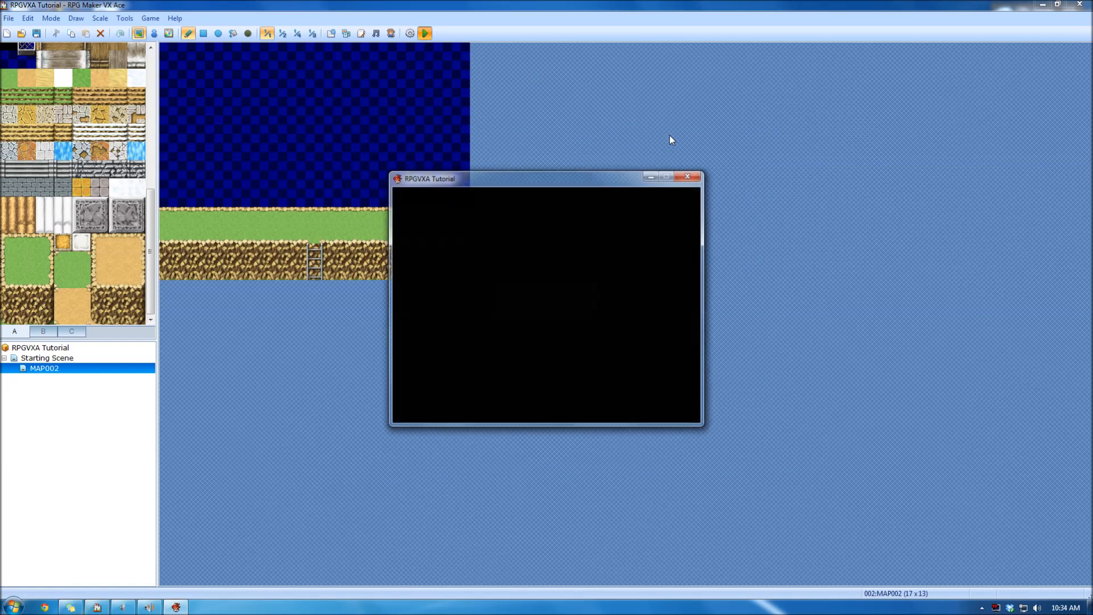
key("Return")
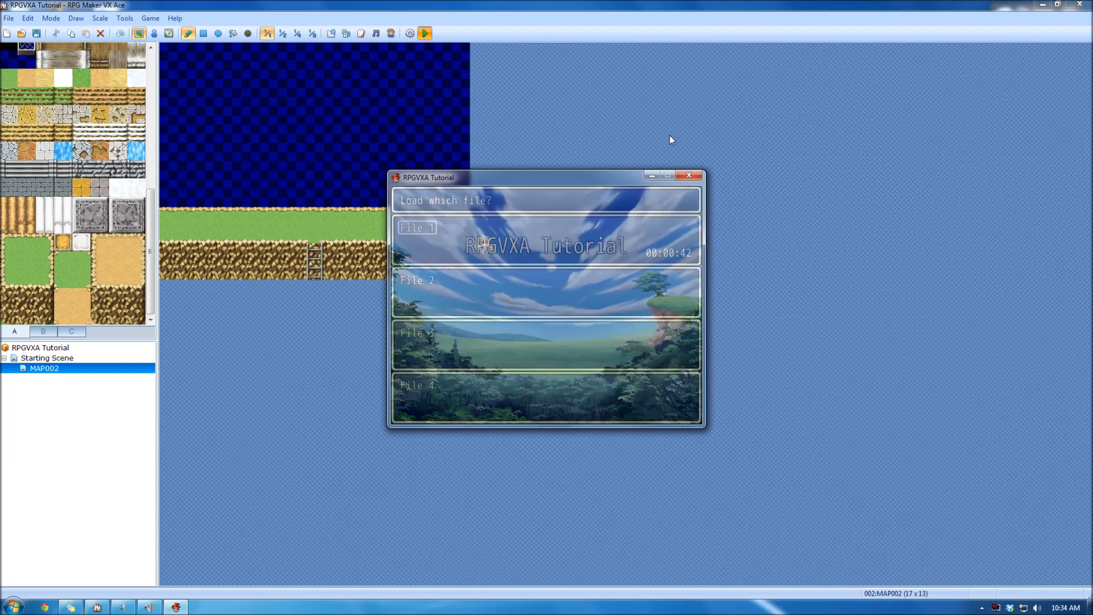
key("Return")
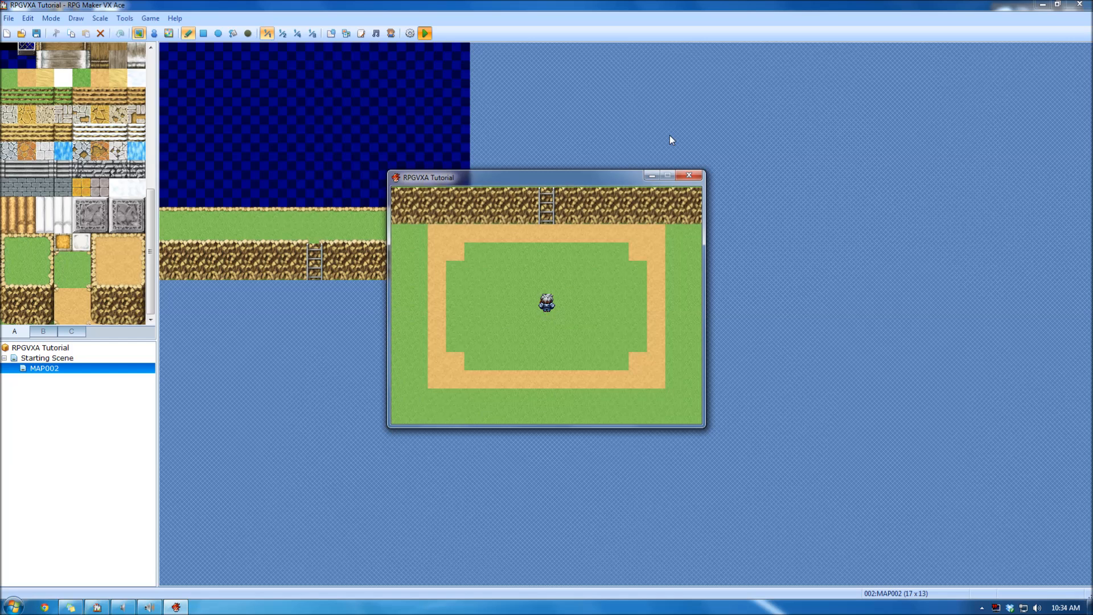
key("Up")
key("Up")
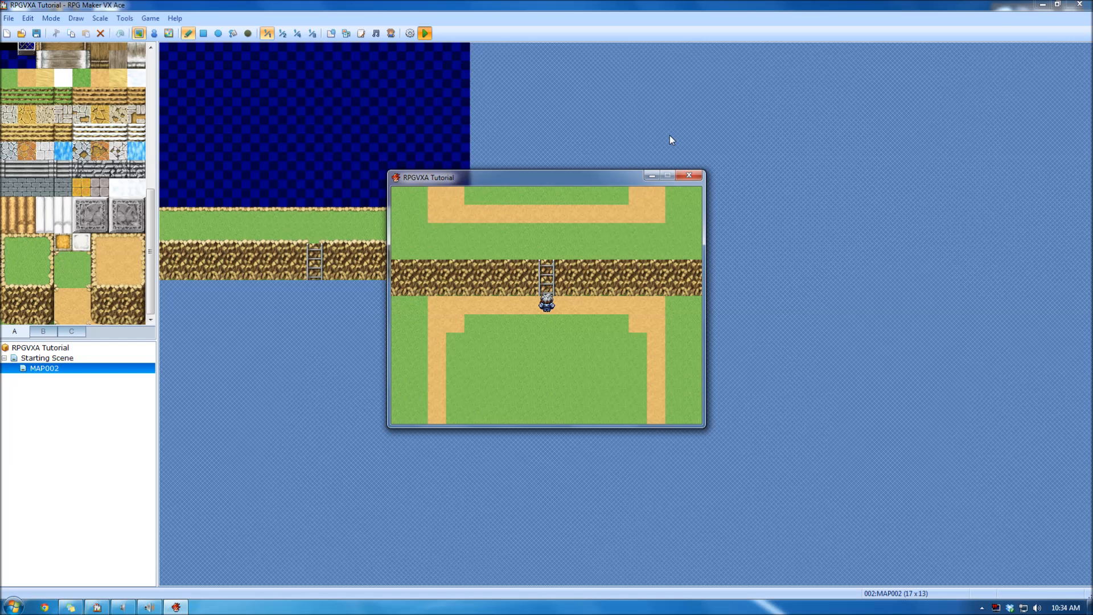
key("Down")
key("Down")
key("Down")
key("Down")
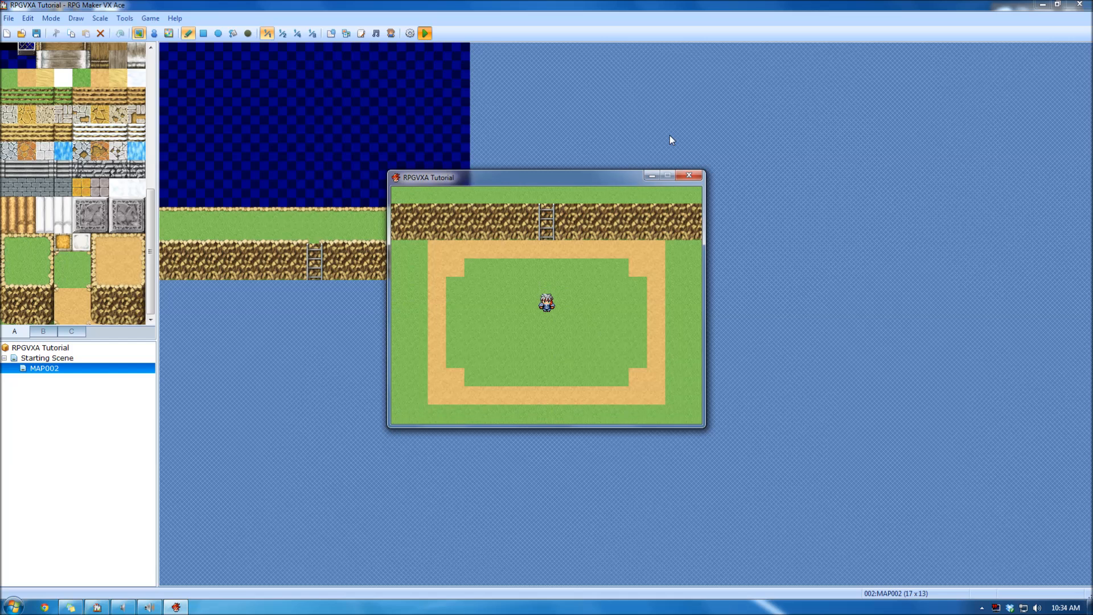
left_click(686, 176)
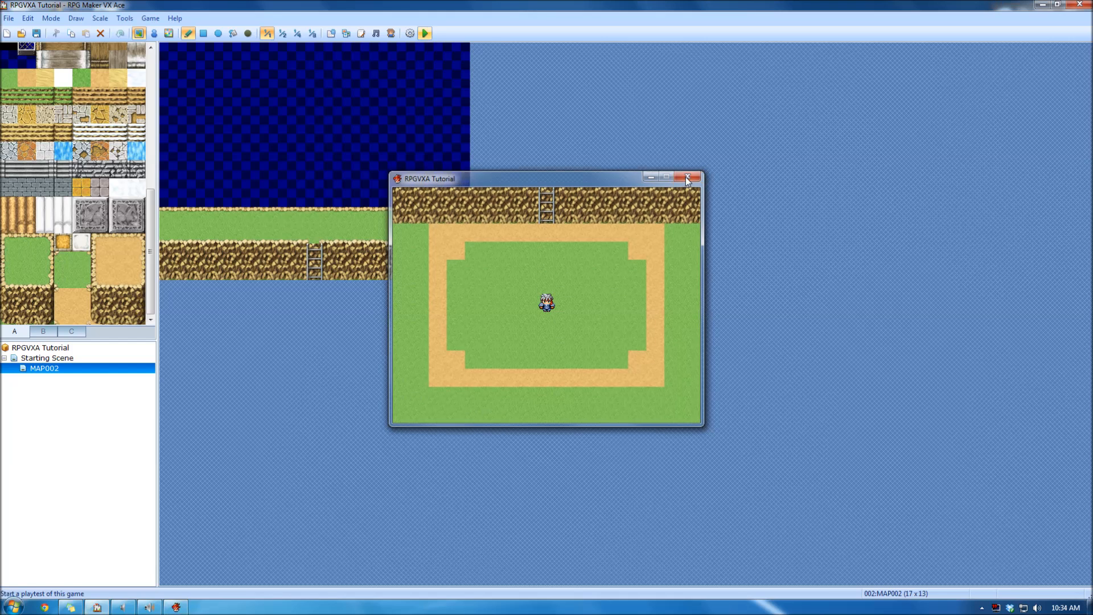
- Set the Starting Scene map's scroll type to No Loop and close its properties
left_click(63, 358)
double_click(63, 359)
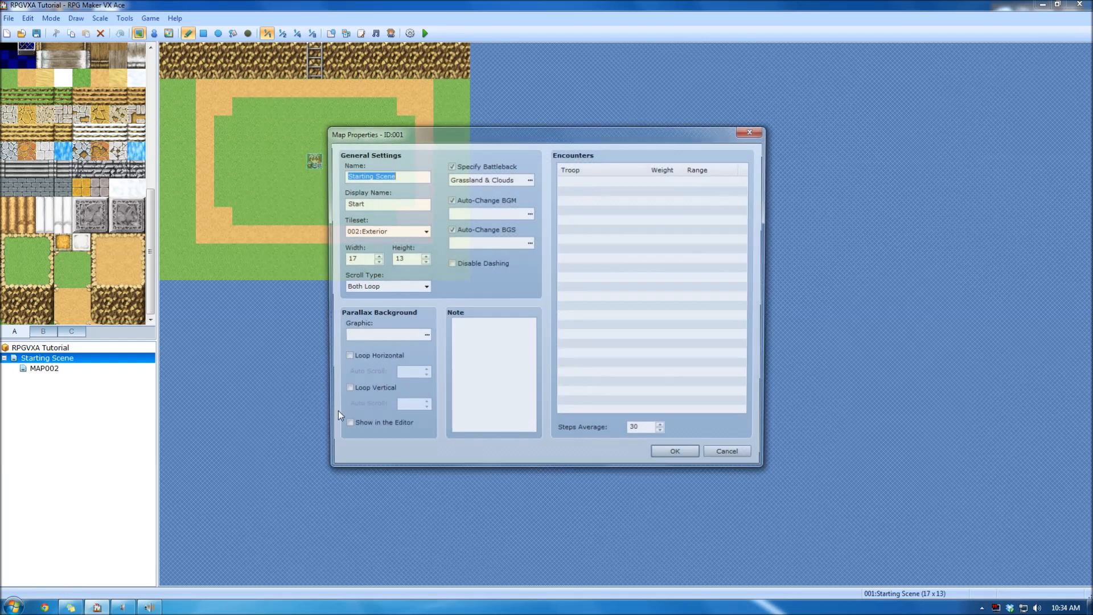
left_click(414, 285)
left_click(370, 296)
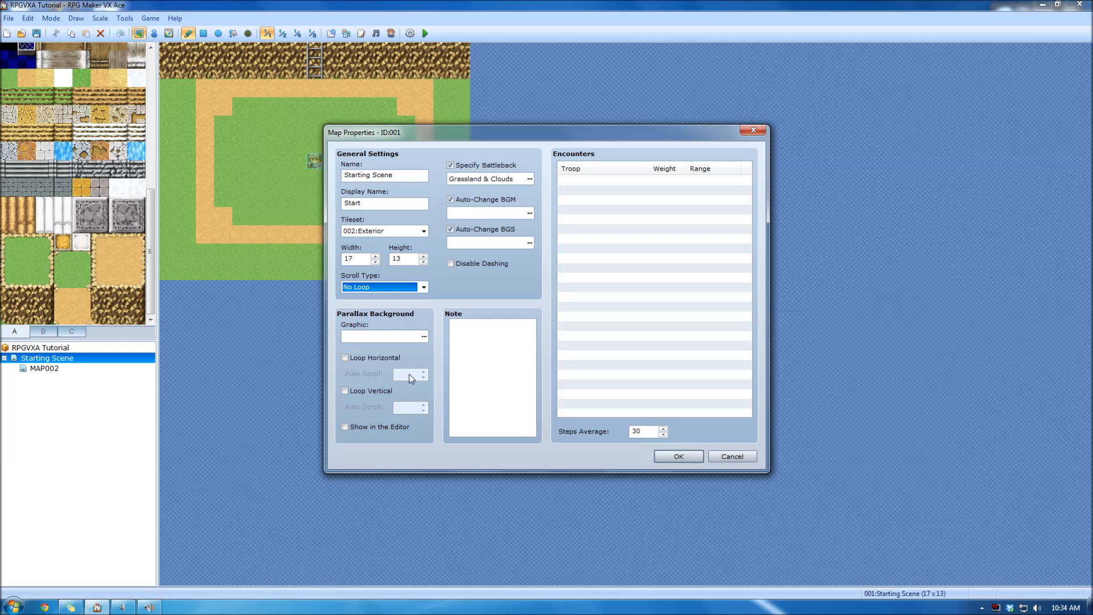
left_click(717, 459)
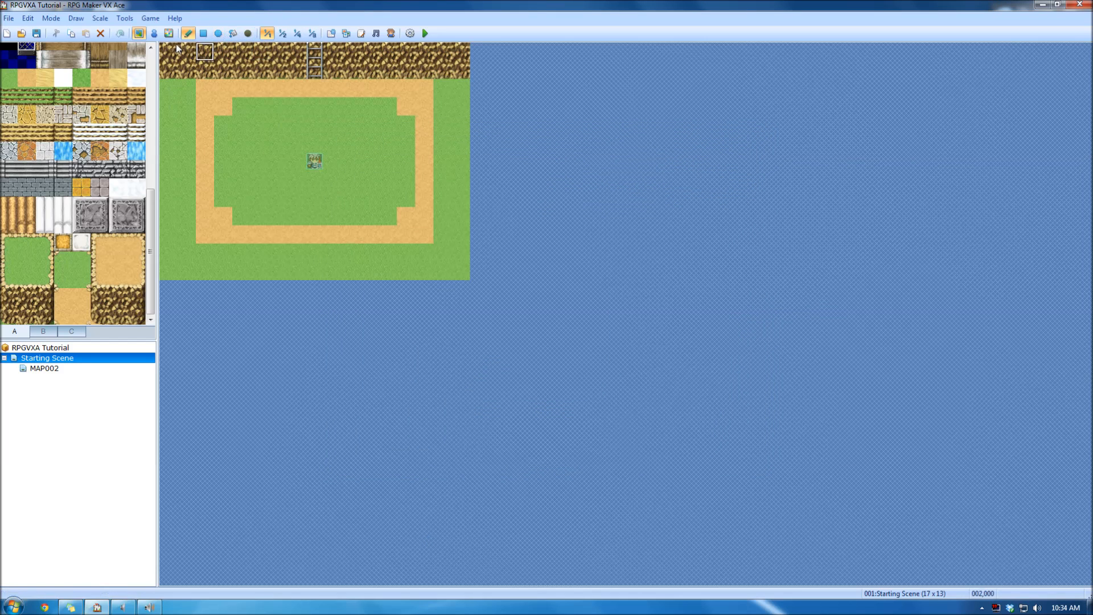
- Create a quick transfer event on Starting Scene's top ladder tile, leading to MAP002 at (008,012) with direction Retain
left_click(154, 35)
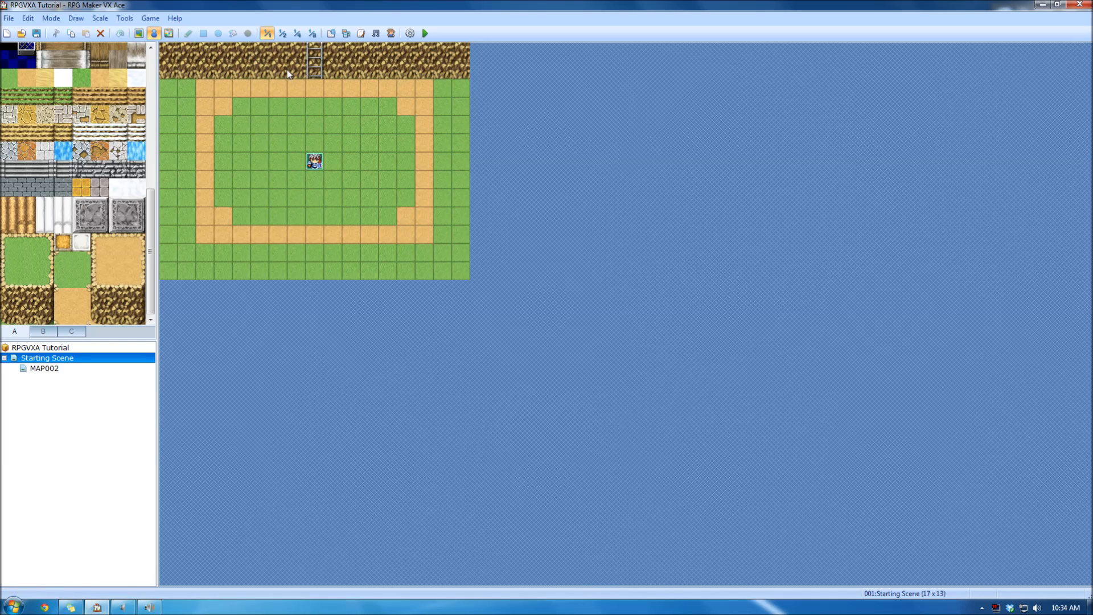
right_click(317, 50)
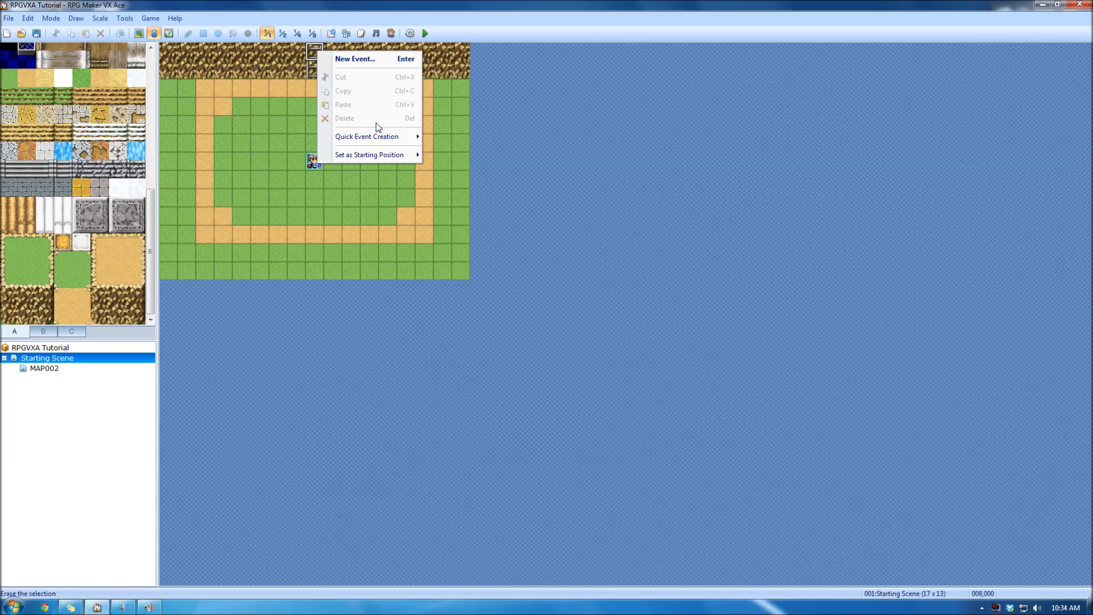
mouse_move(379, 137)
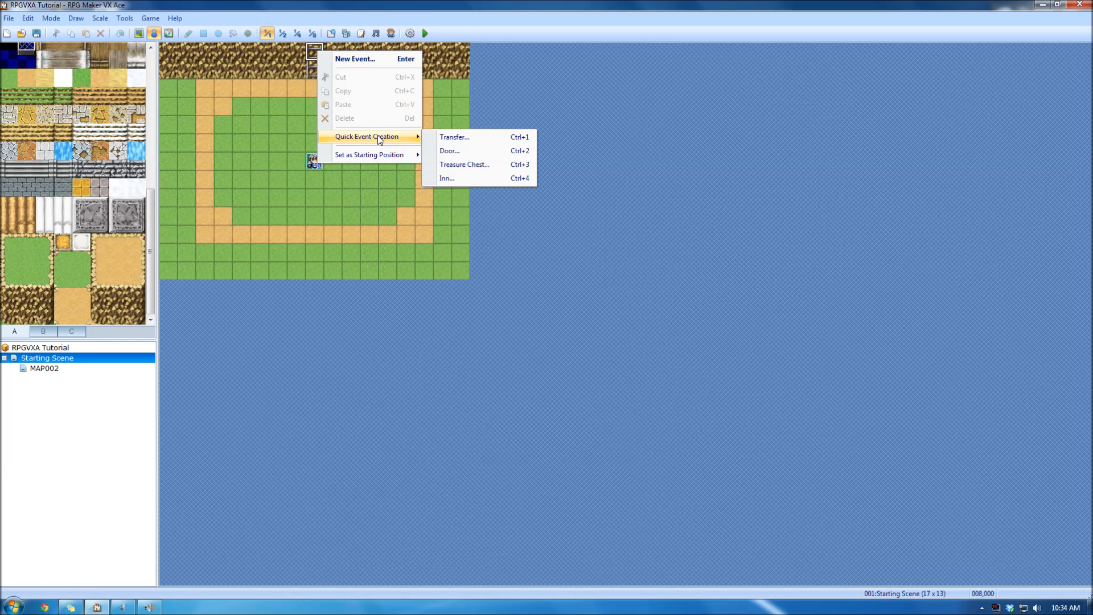
left_click(497, 137)
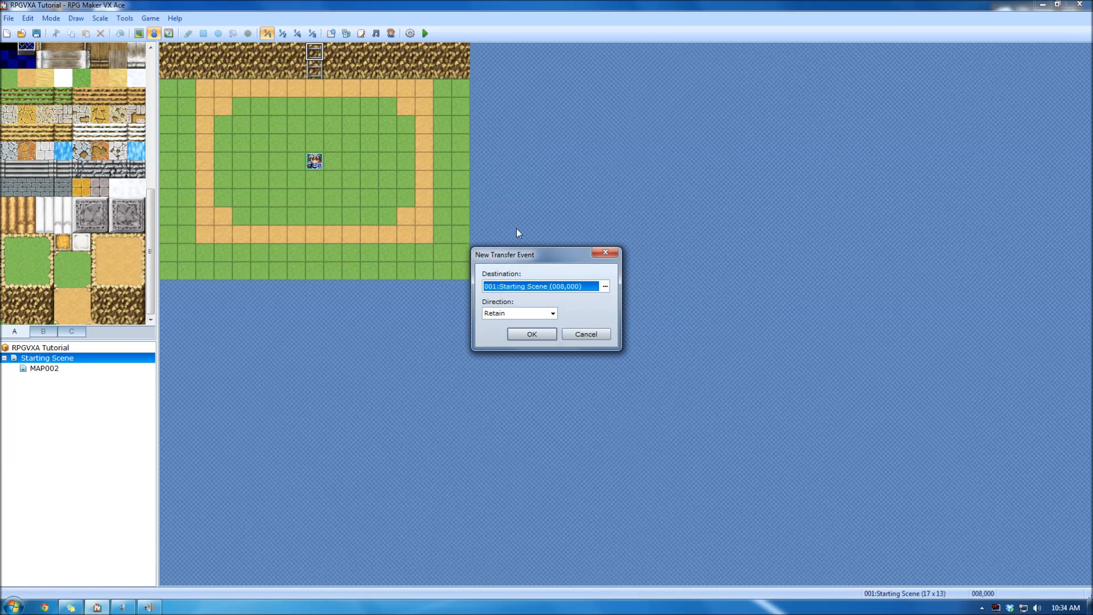
left_click(605, 286)
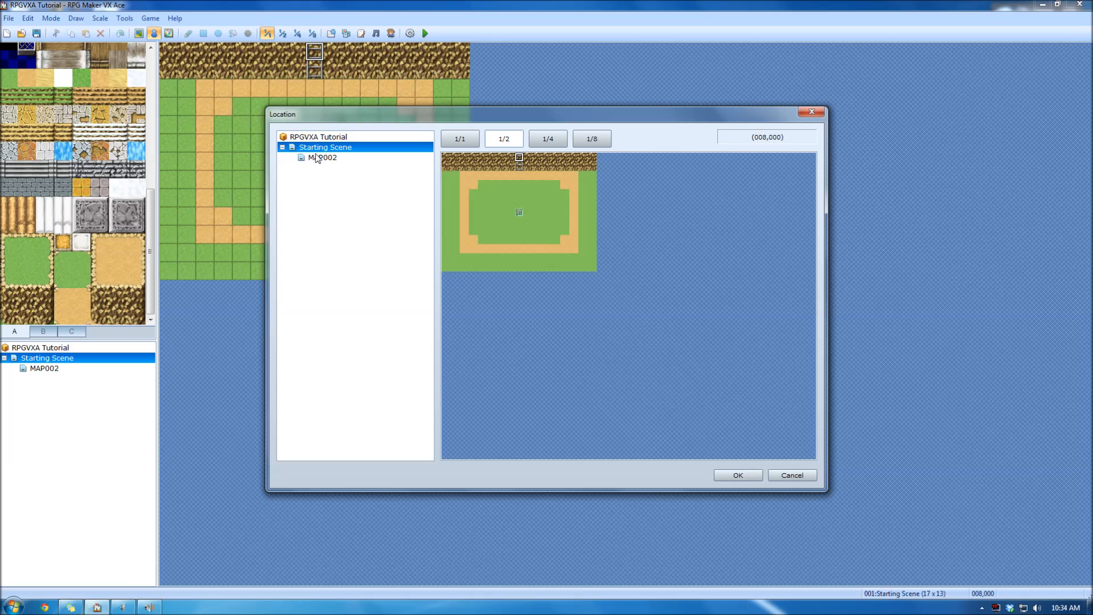
left_click(317, 158)
left_click(516, 266)
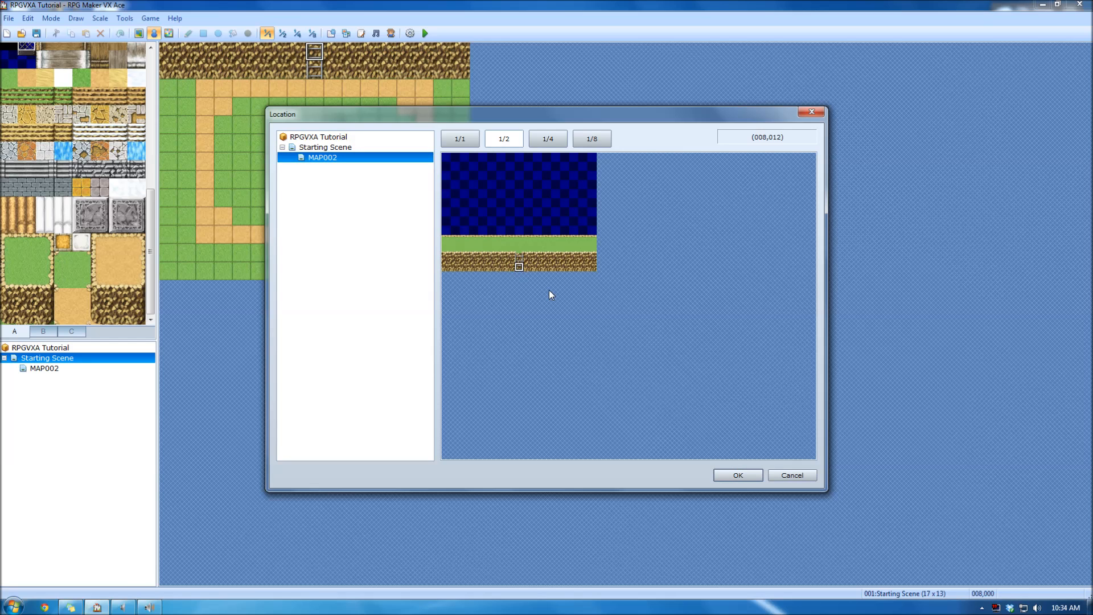
left_click(727, 473)
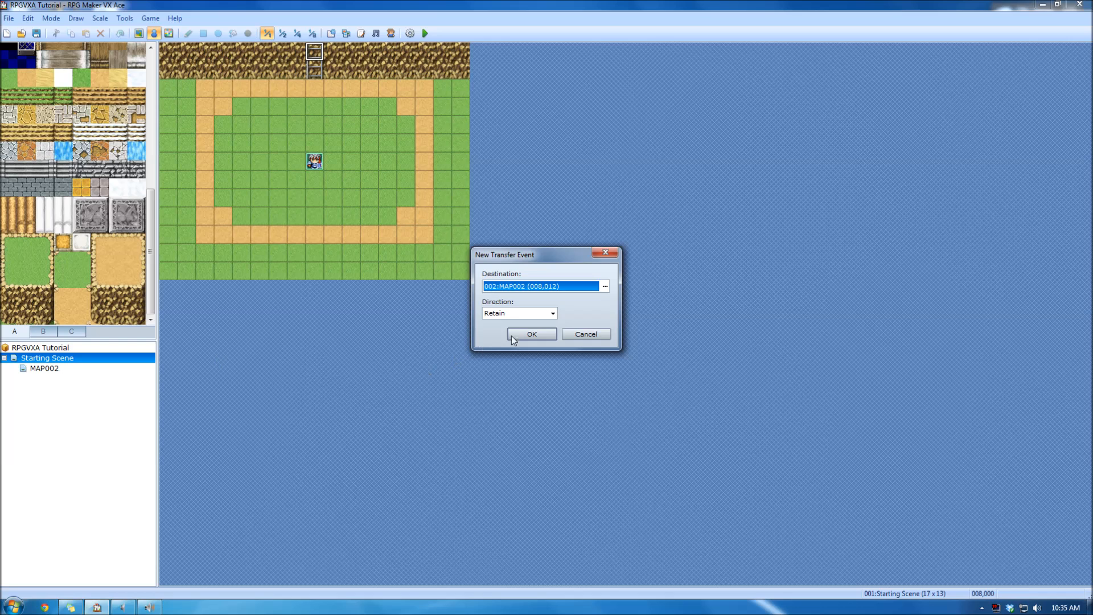
key("Return")
- Create a quick transfer event on MAP002's bottom ladder tile, leading to Starting Scene at (008,000) with direction Retain
left_click(44, 367)
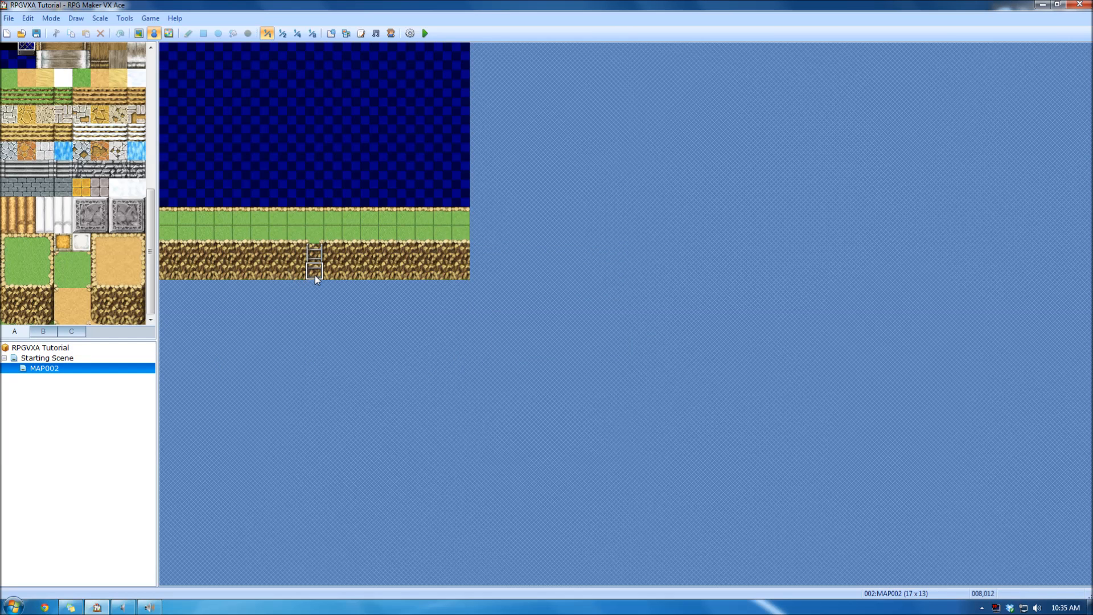
right_click(316, 275)
mouse_move(398, 361)
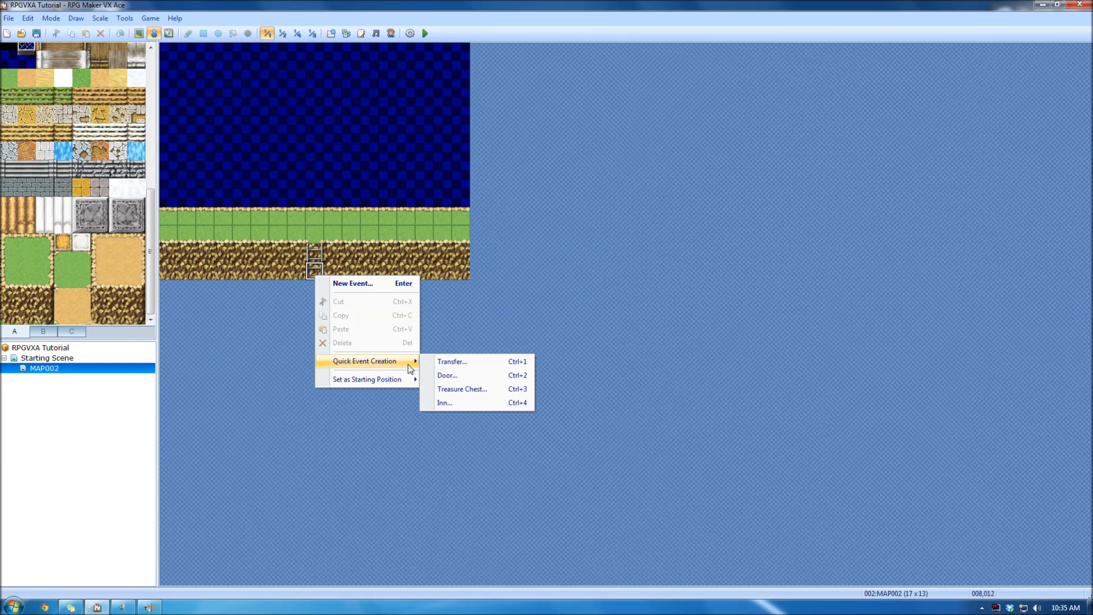
left_click(470, 361)
left_click(604, 286)
left_click(341, 148)
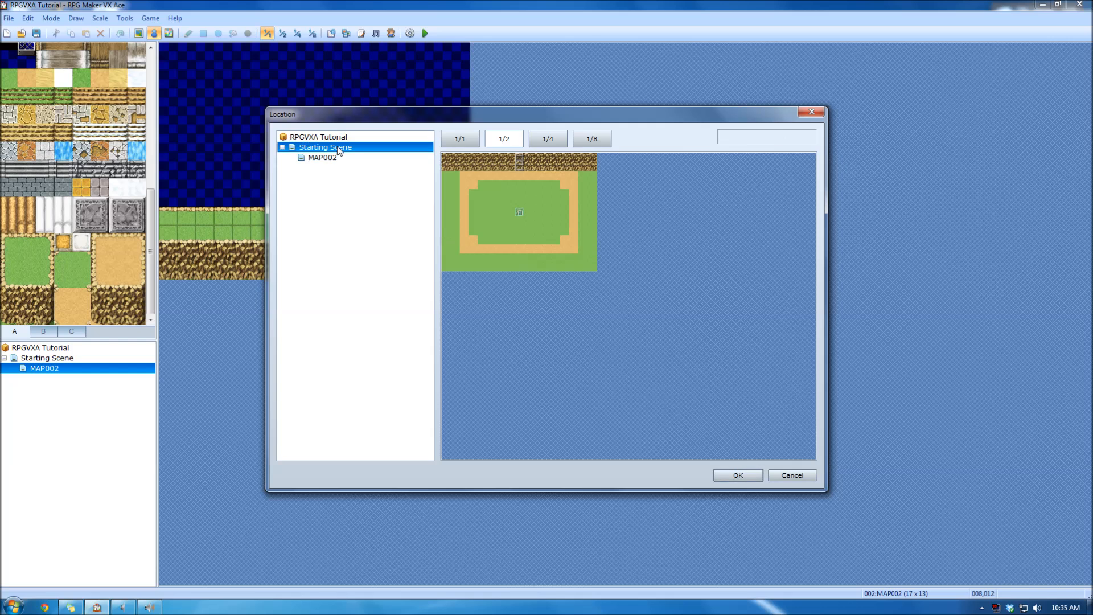
left_click(759, 476)
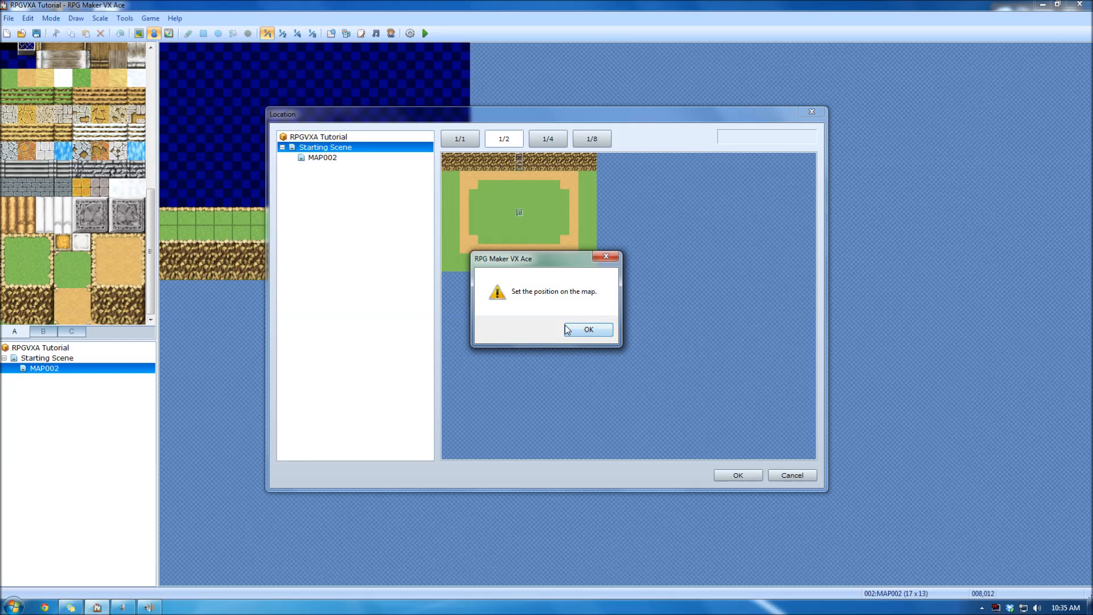
left_click(593, 335)
left_click(517, 158)
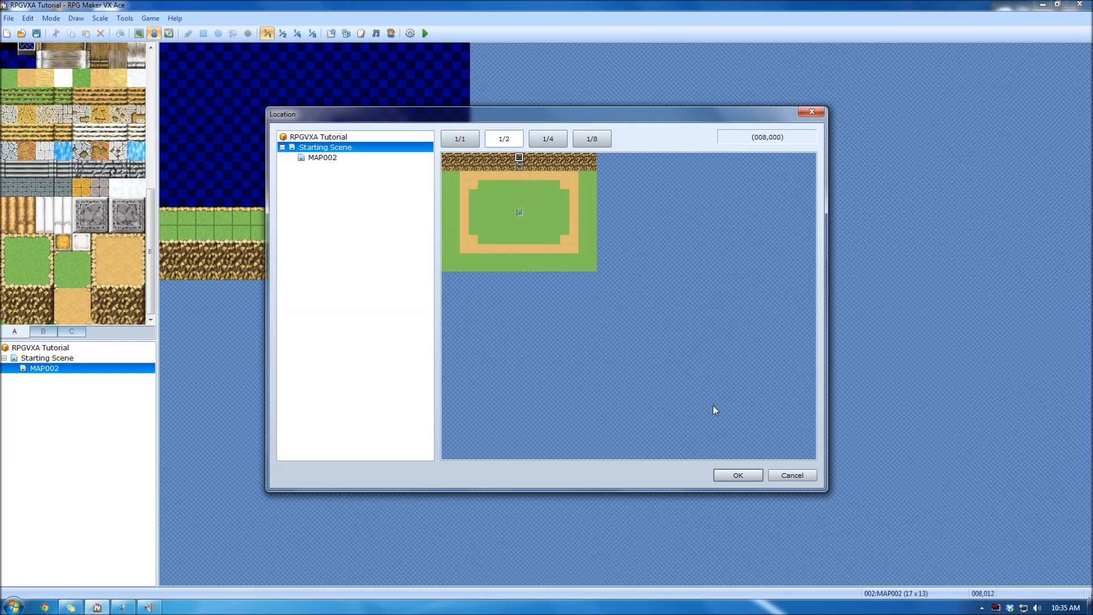
left_click(730, 475)
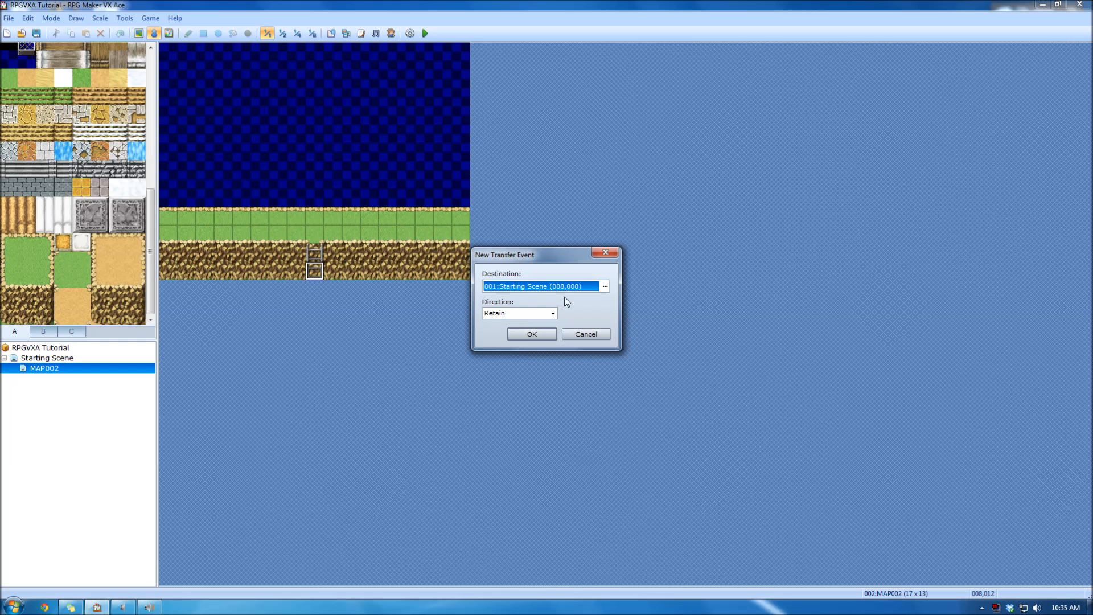
left_click(544, 315)
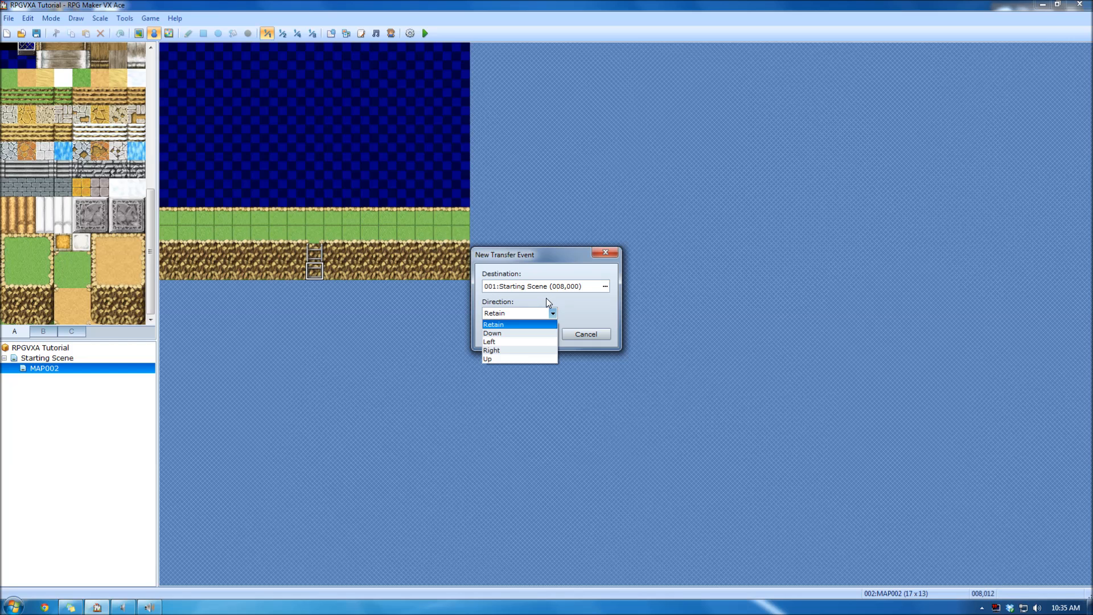
left_click(531, 325)
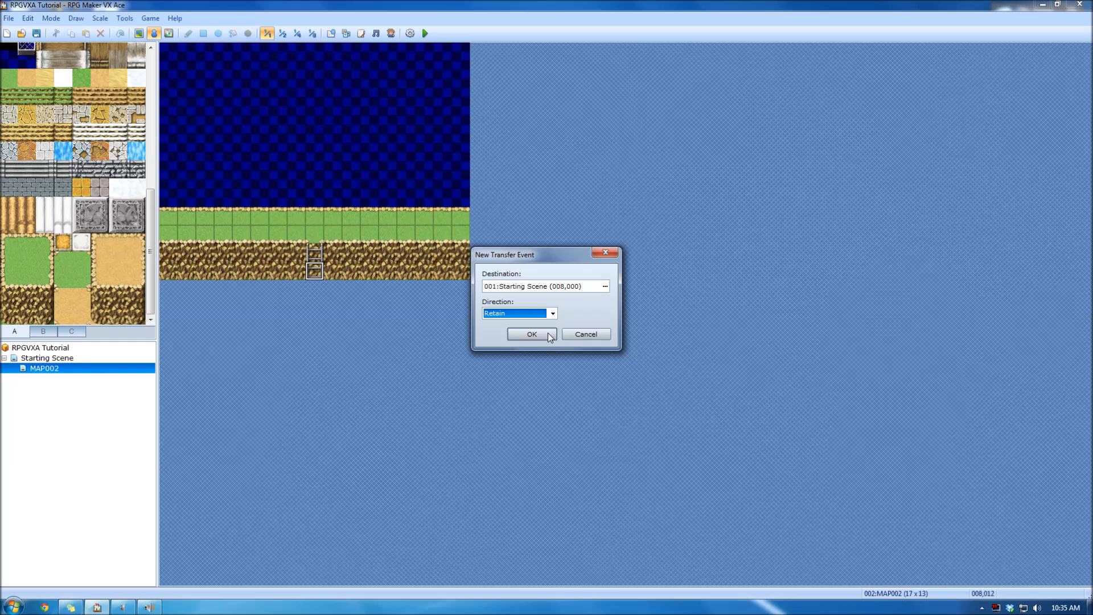
left_click(531, 334)
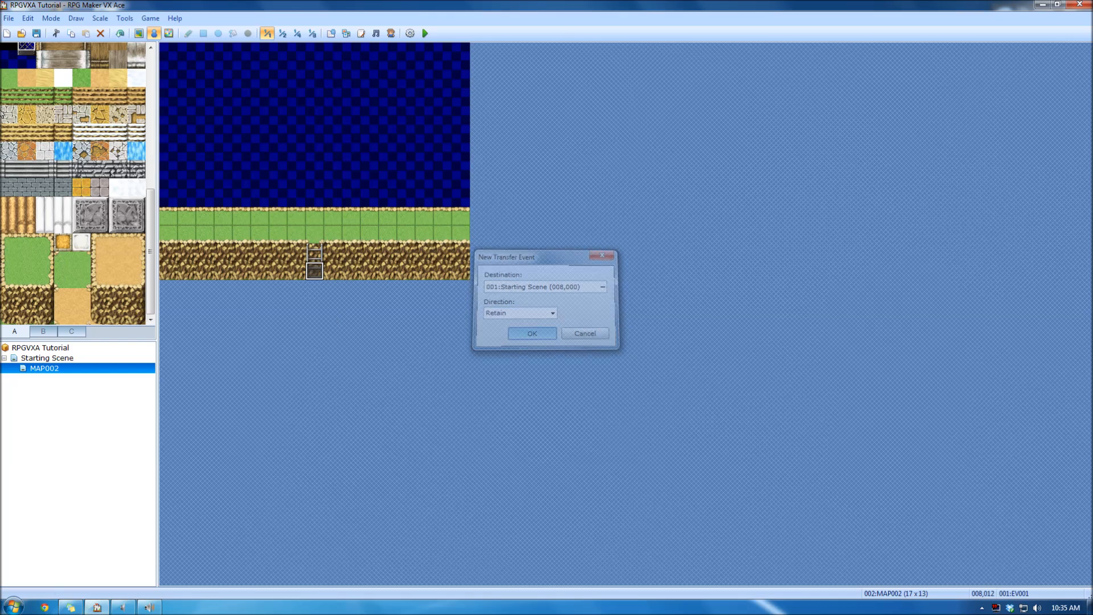
- Set both the name and display name of MAP002 to Mountain Top and apply the map properties
double_click(60, 370)
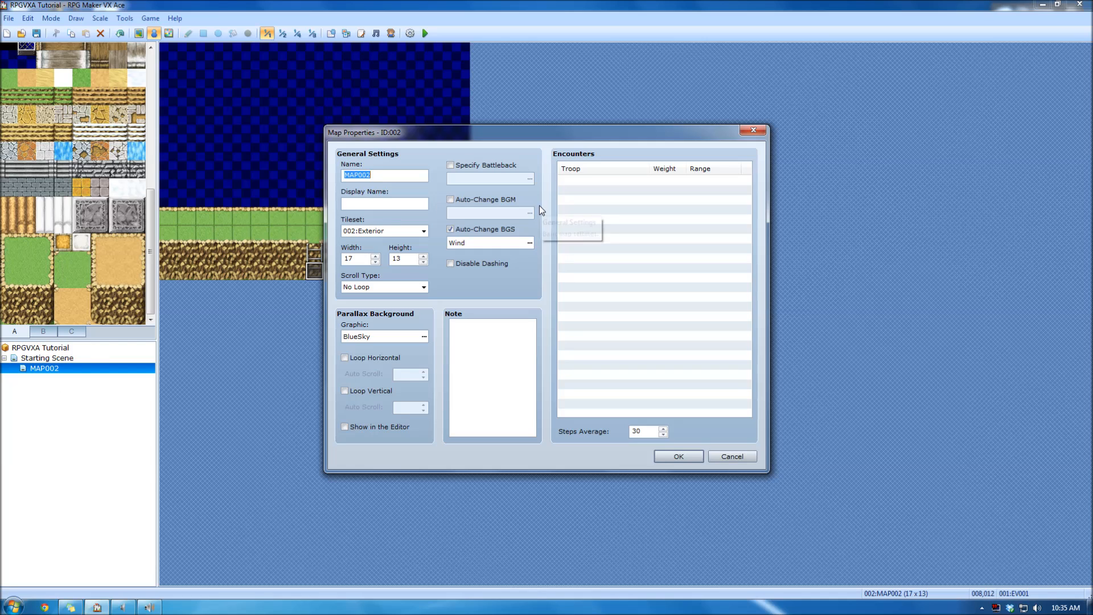
type("Mou")
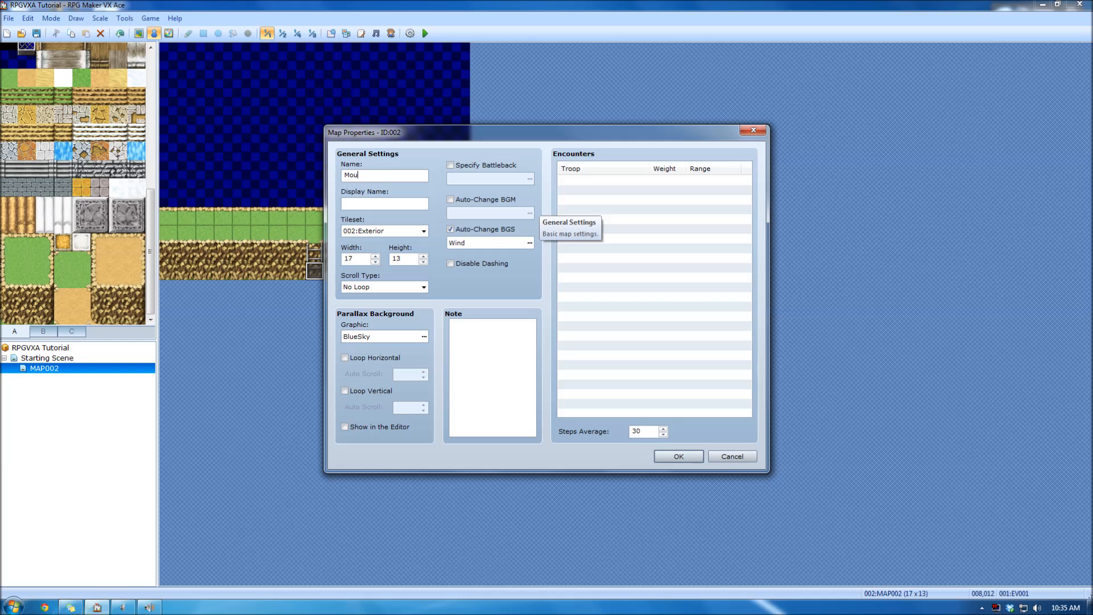
type("ntain Top")
key("Tab")
type("Mountain Top")
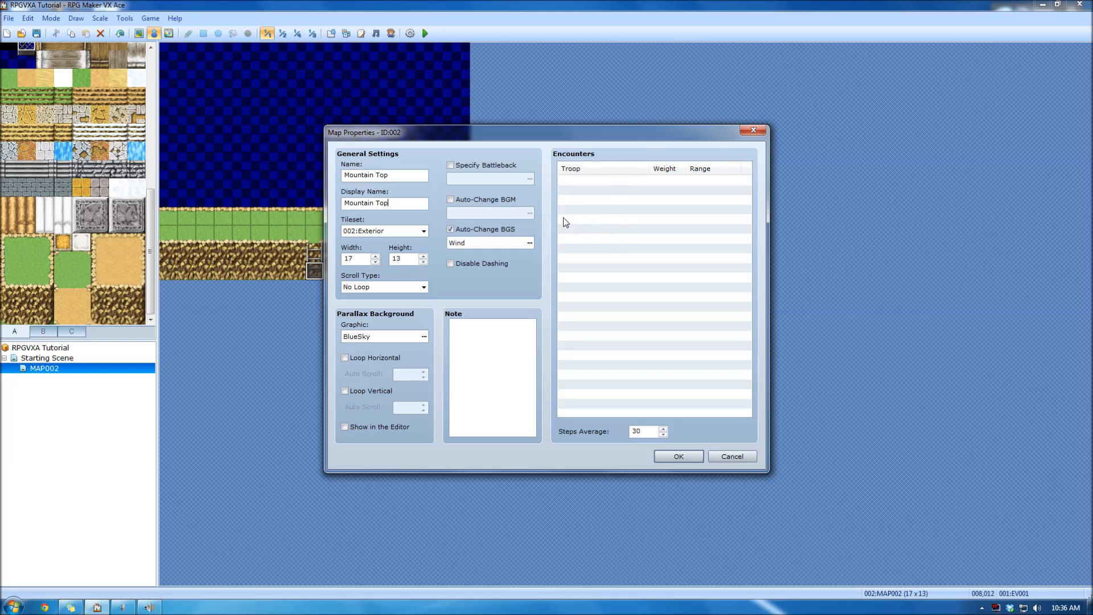
left_click(696, 456)
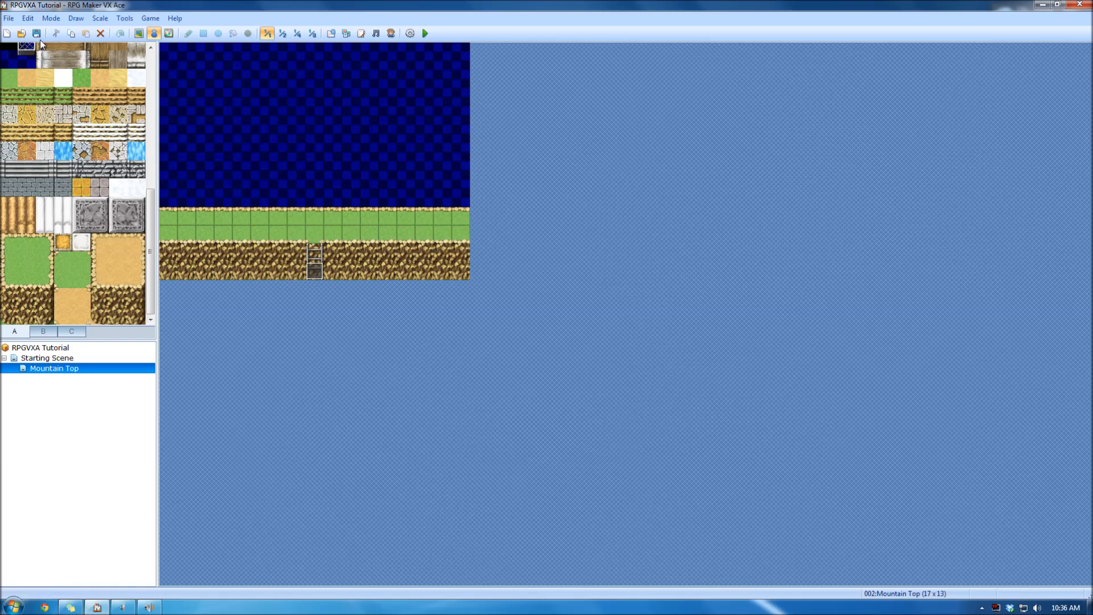
- Playtest the game, walk the character around Starting Scene, and climb the ladder up to the Mountain Top grass
left_click(424, 33)
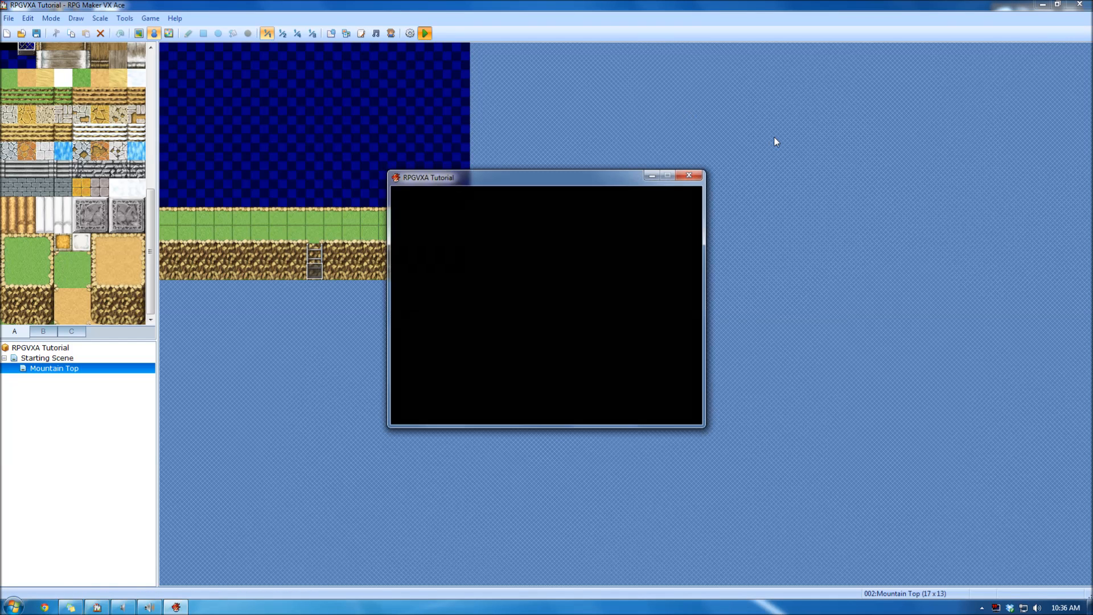
key("Return")
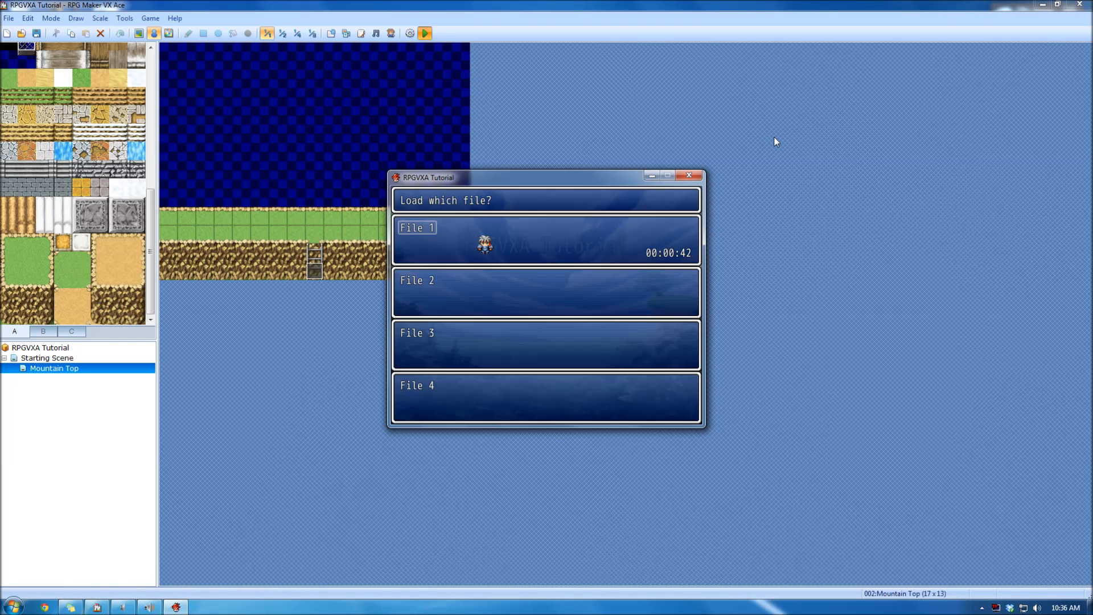
key("Return")
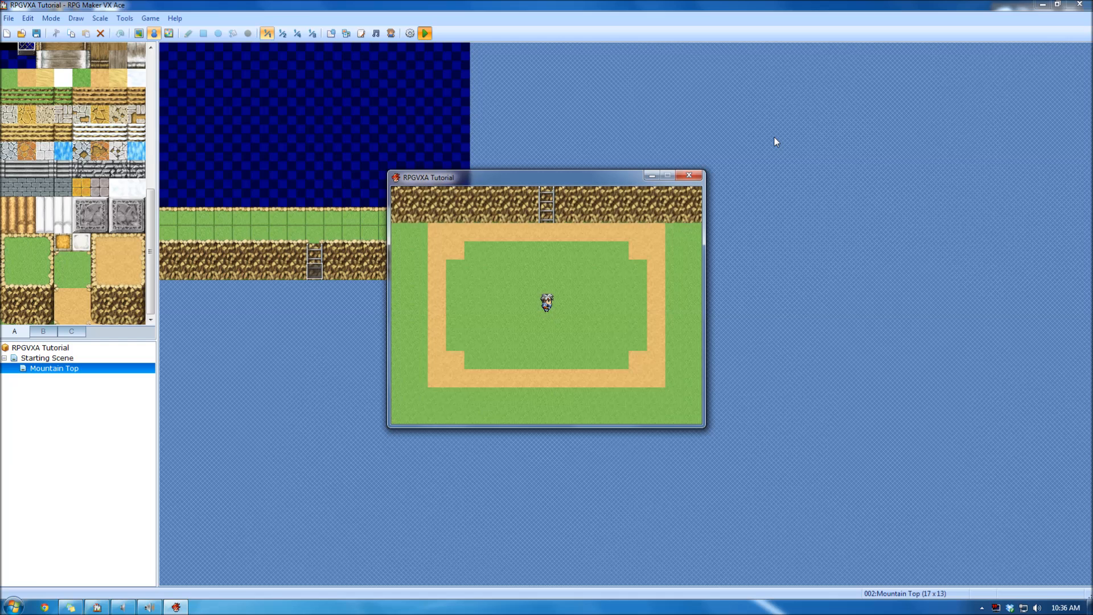
key("Left")
key("Right")
key("Left")
key("Down")
key("Up")
key("Left")
key("Up")
key("Right")
key("Up")
key("Up")
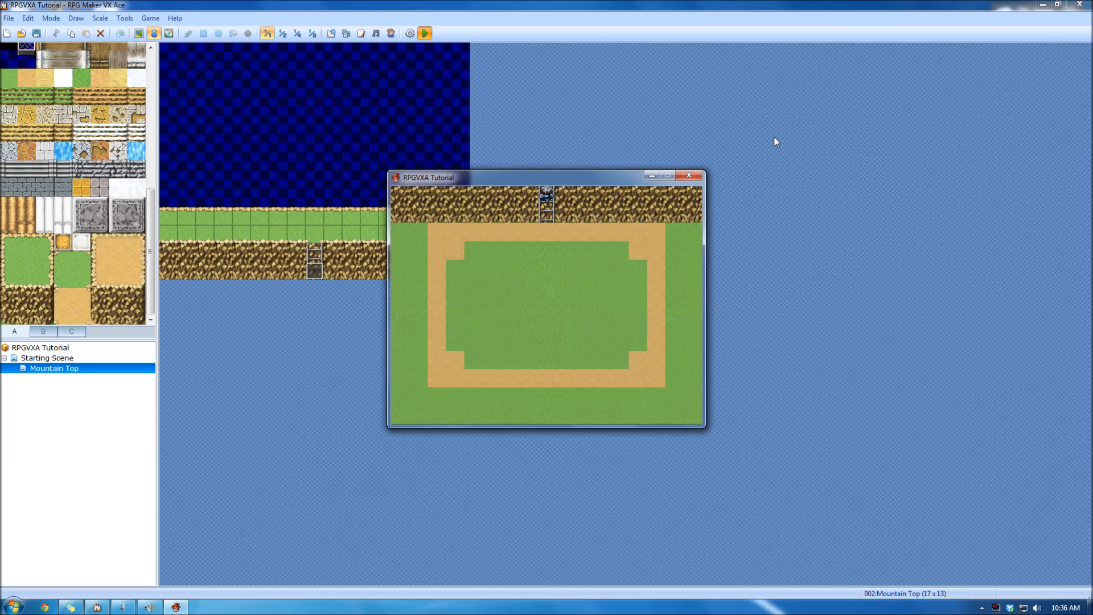
key("Up")
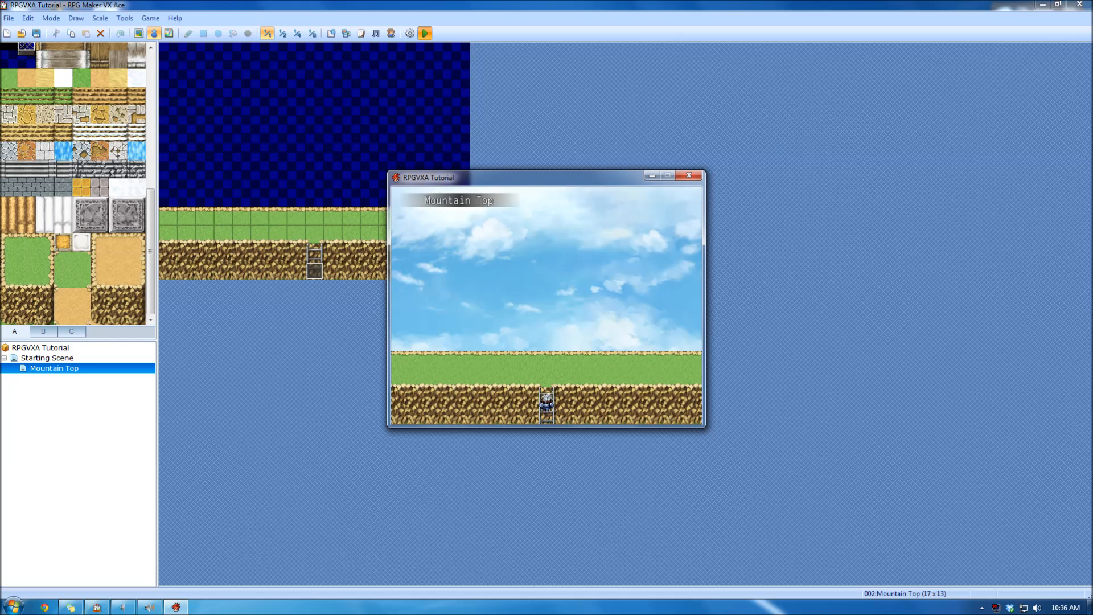
key("Up")
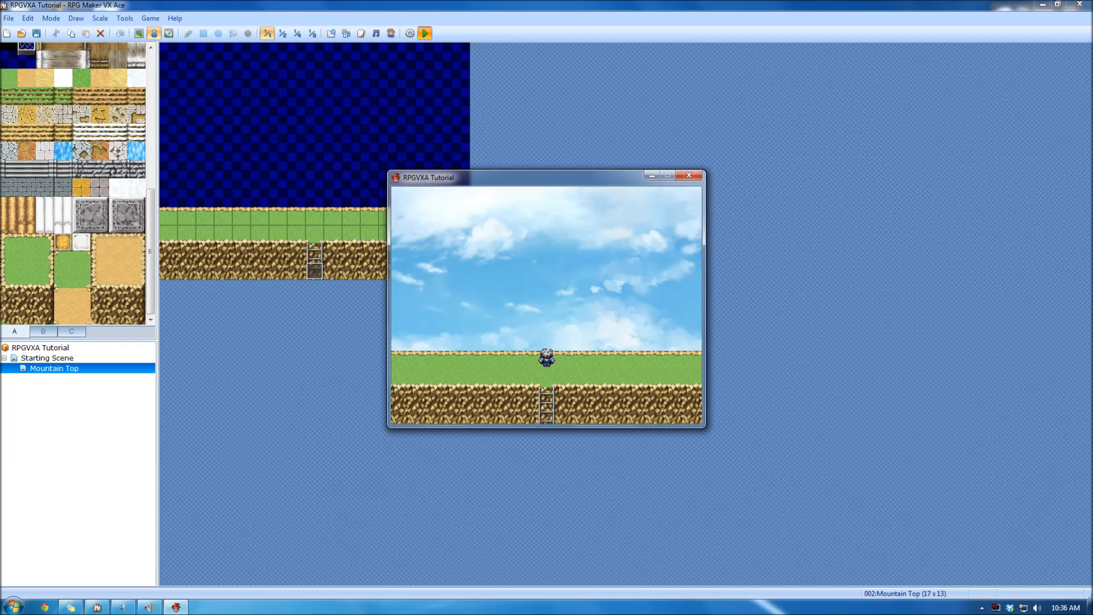
- Move the test window aside, walk the character back down the ladder to Starting Scene, and close the playtest
left_click_drag(455, 178, 578, 46)
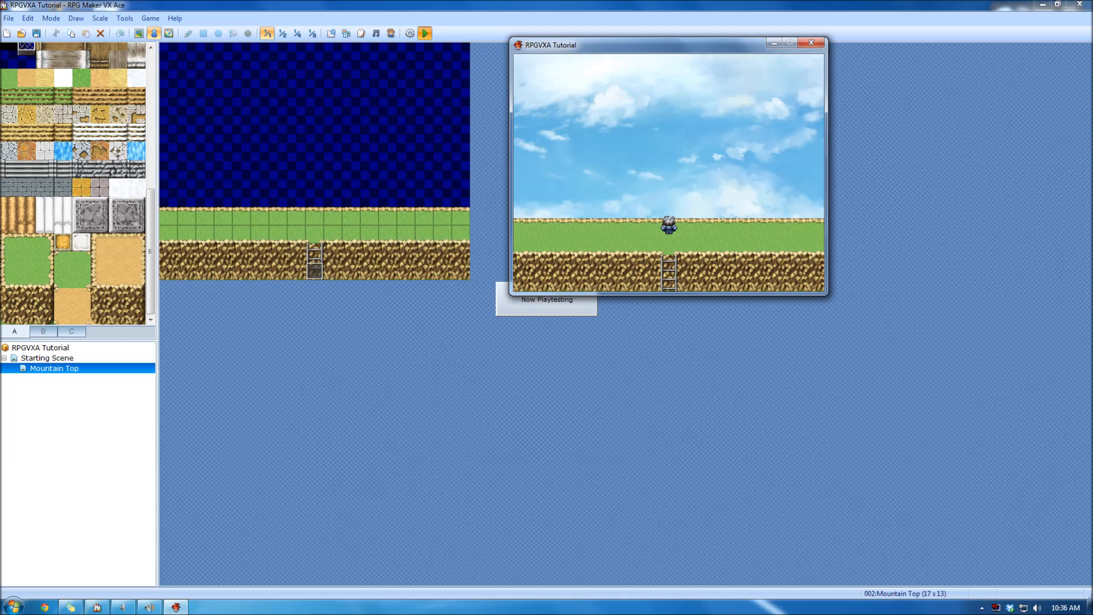
key("Down")
key("Down")
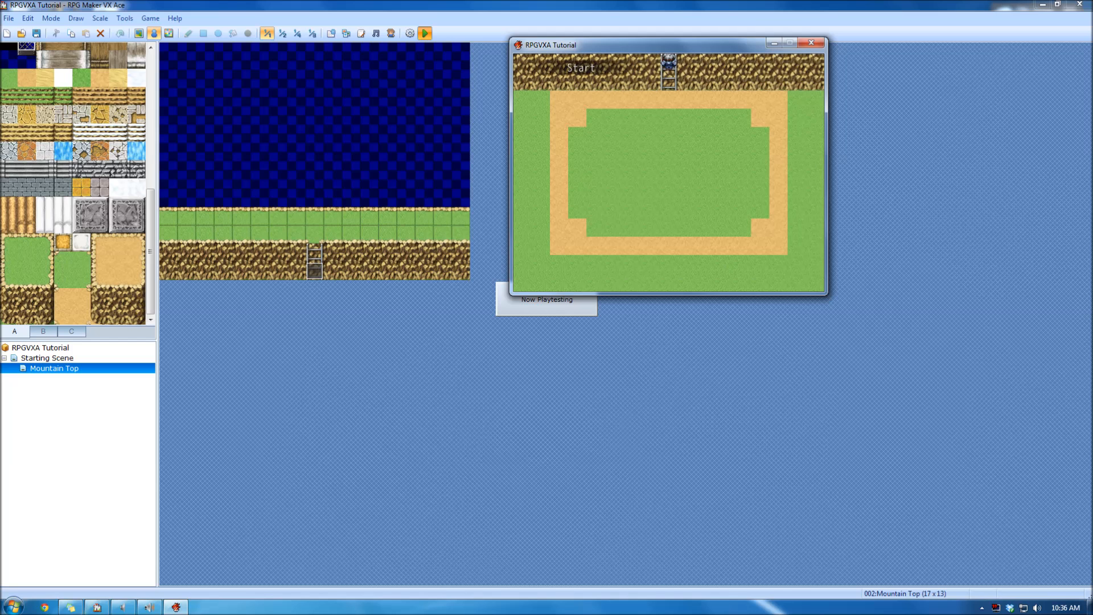
left_click(805, 43)
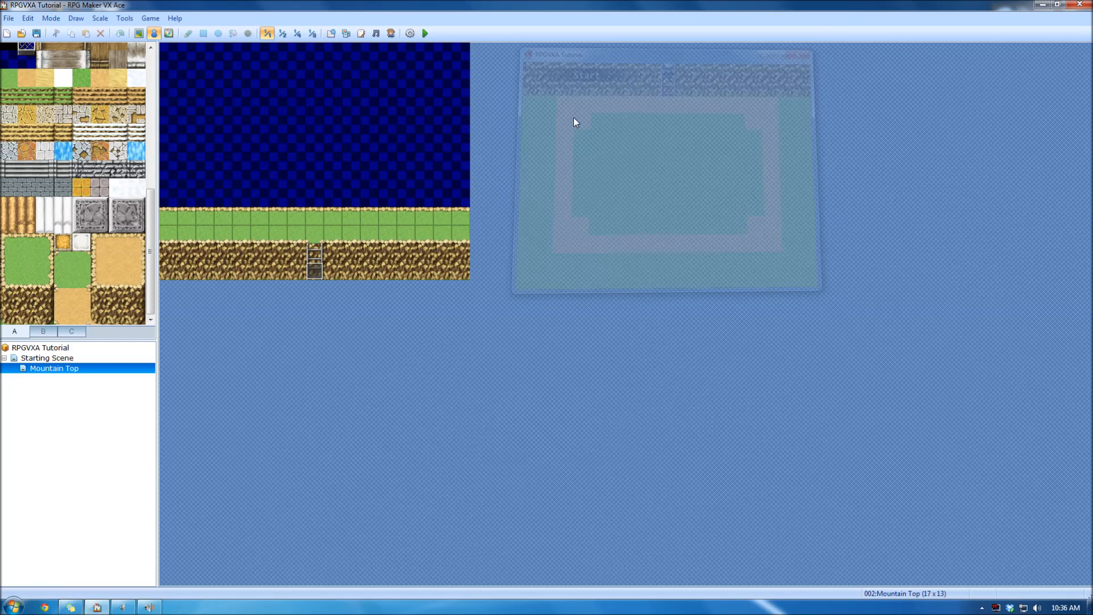
- Enable Loop Horizontal for Mountain Top's parallax background with Auto Scroll 2, and apply the map properties
double_click(57, 370)
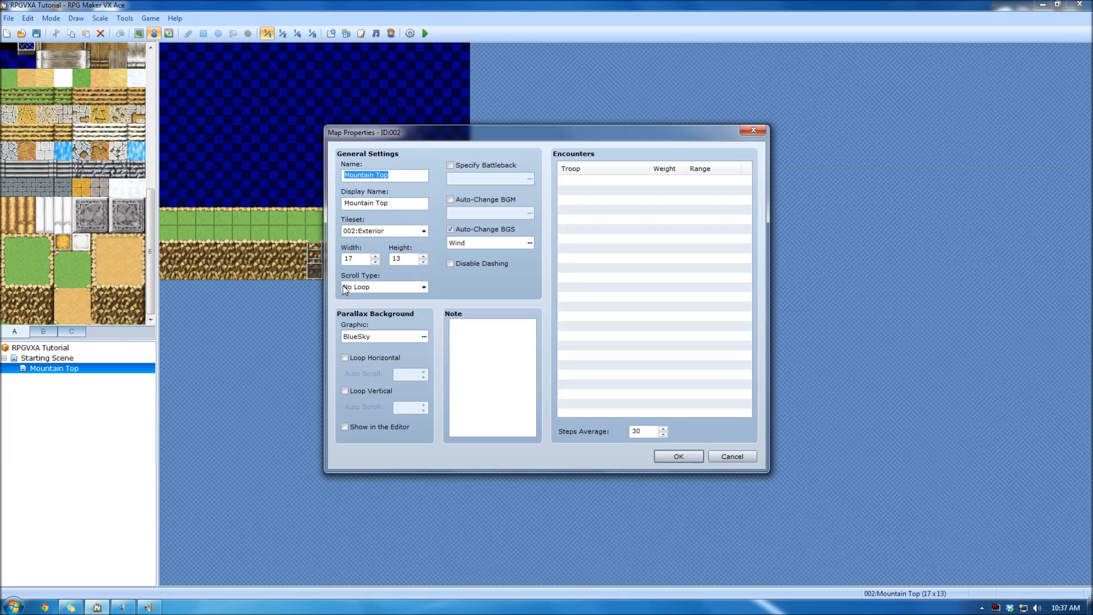
left_click(362, 360)
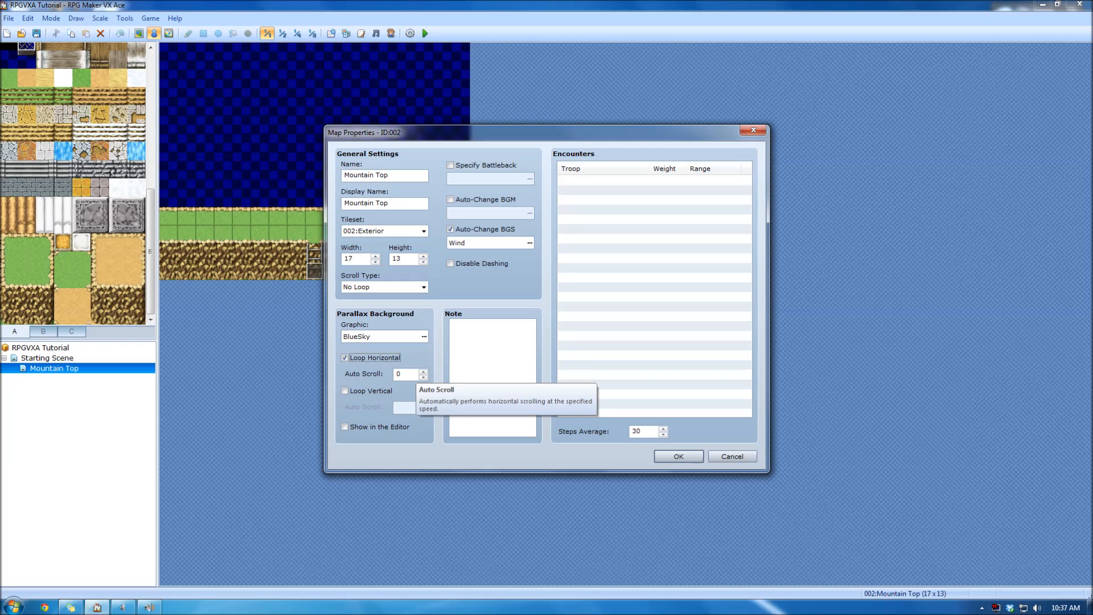
key("Tab")
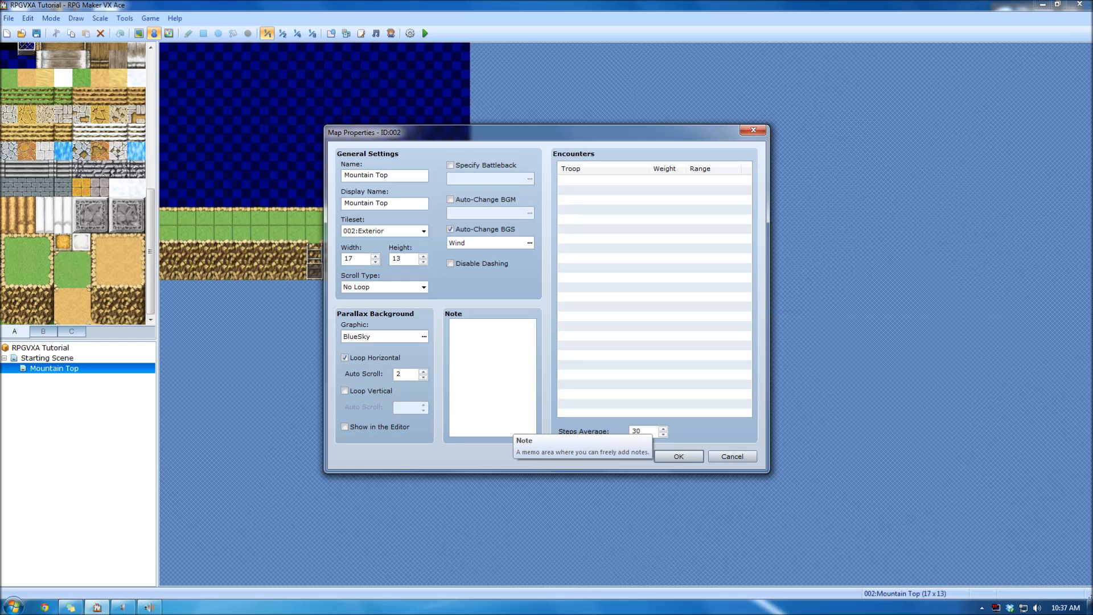
type("-")
key("BackSpace")
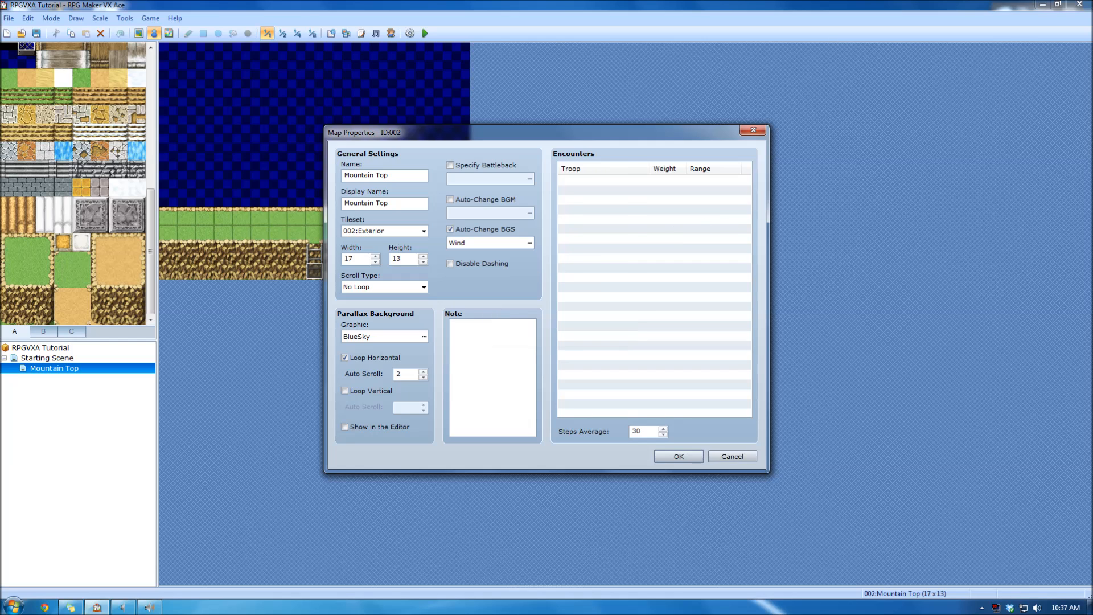
left_click(679, 456)
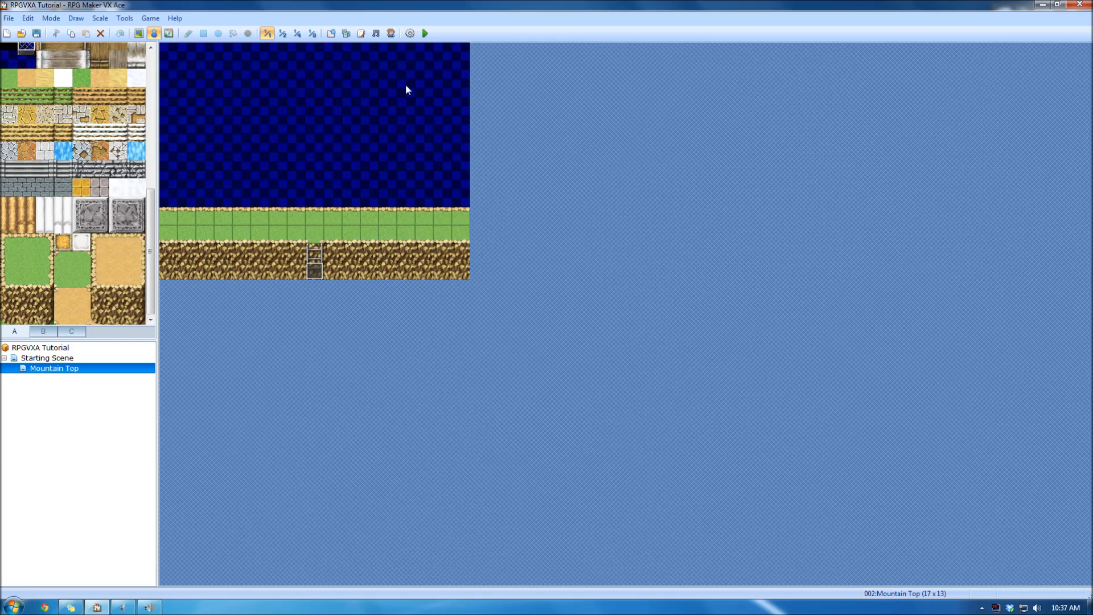
- Playtest the game from the File 1 save and climb the ladder to the Mountain Top grass to check the sky background
left_click(425, 33)
left_click(511, 328)
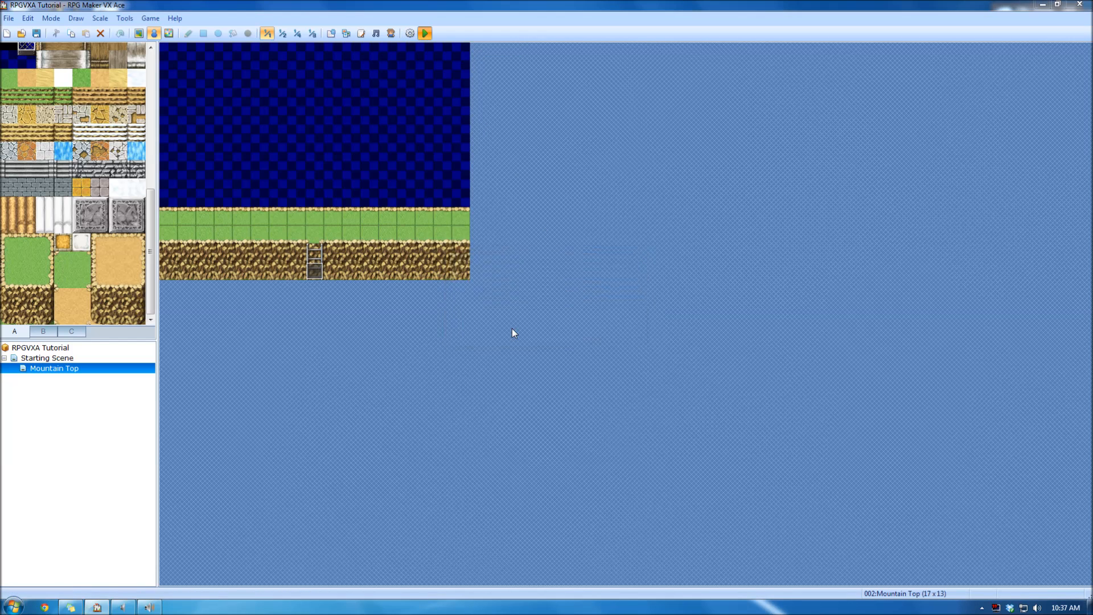
key("Return")
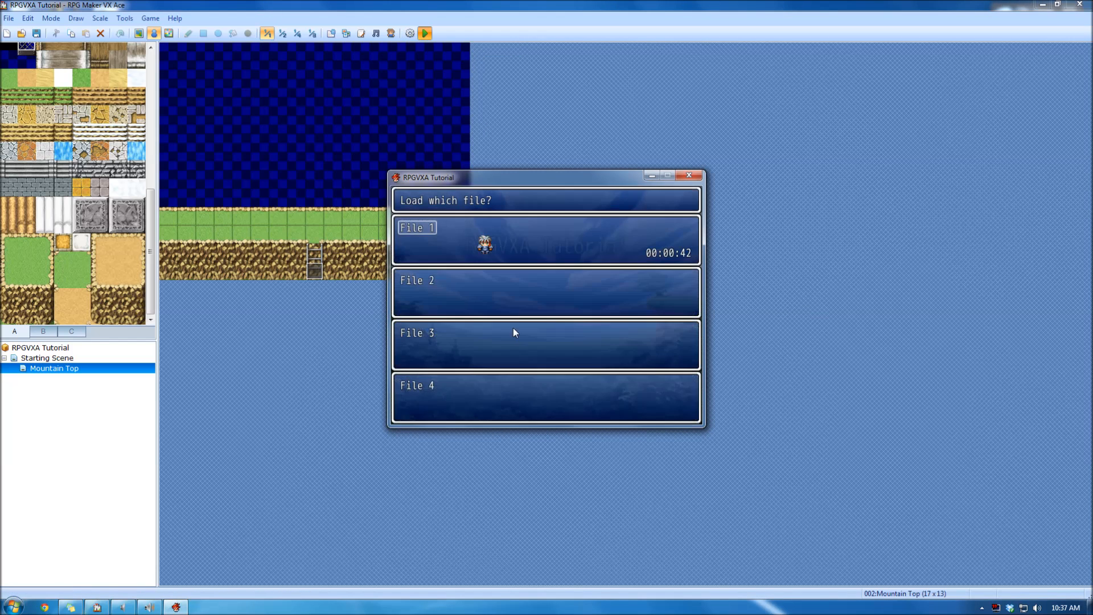
key("Return")
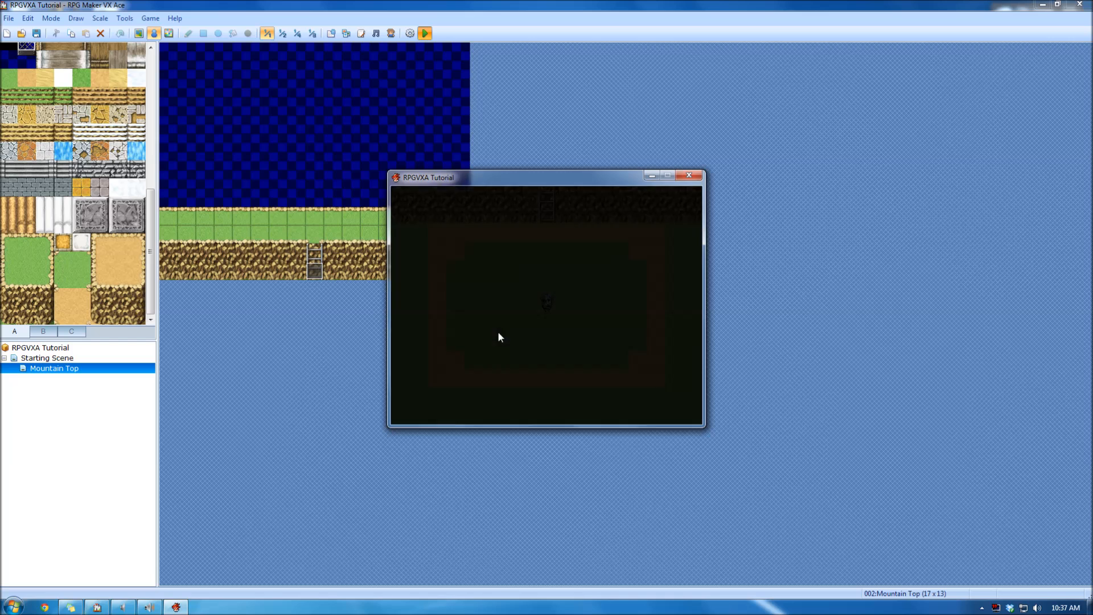
key("Up")
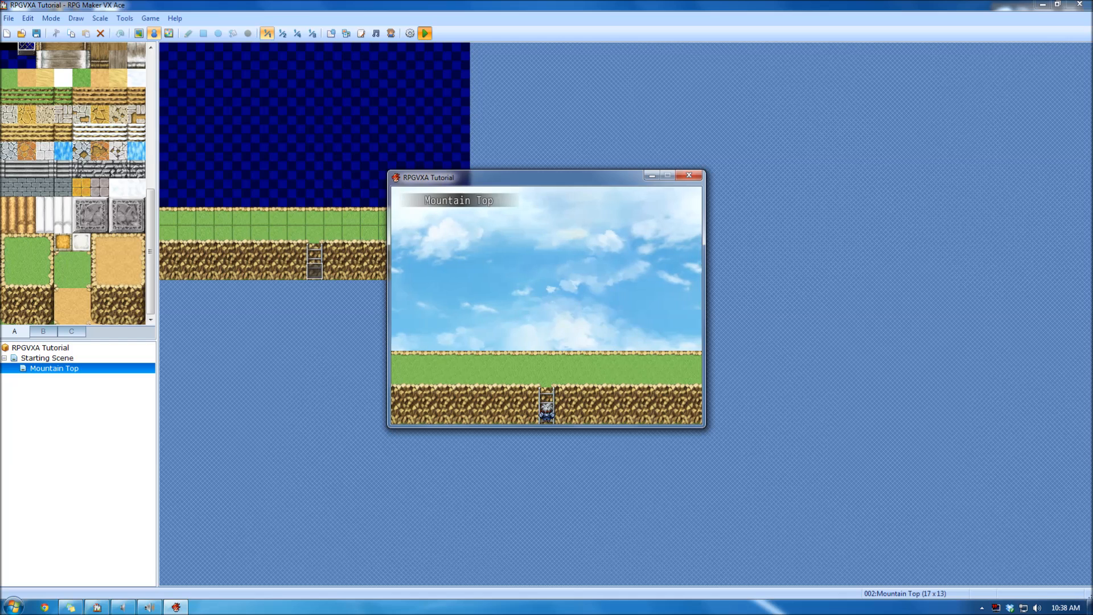
key("Up")
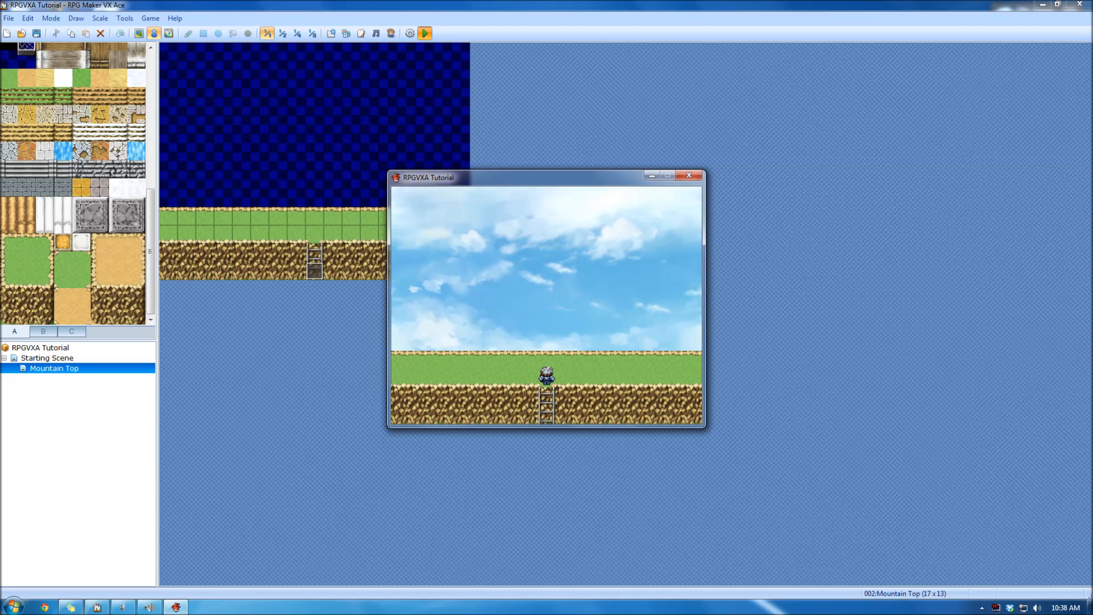
- Walk down to Starting Scene, go up and down the ladder once more, and close the playtest
key("Down")
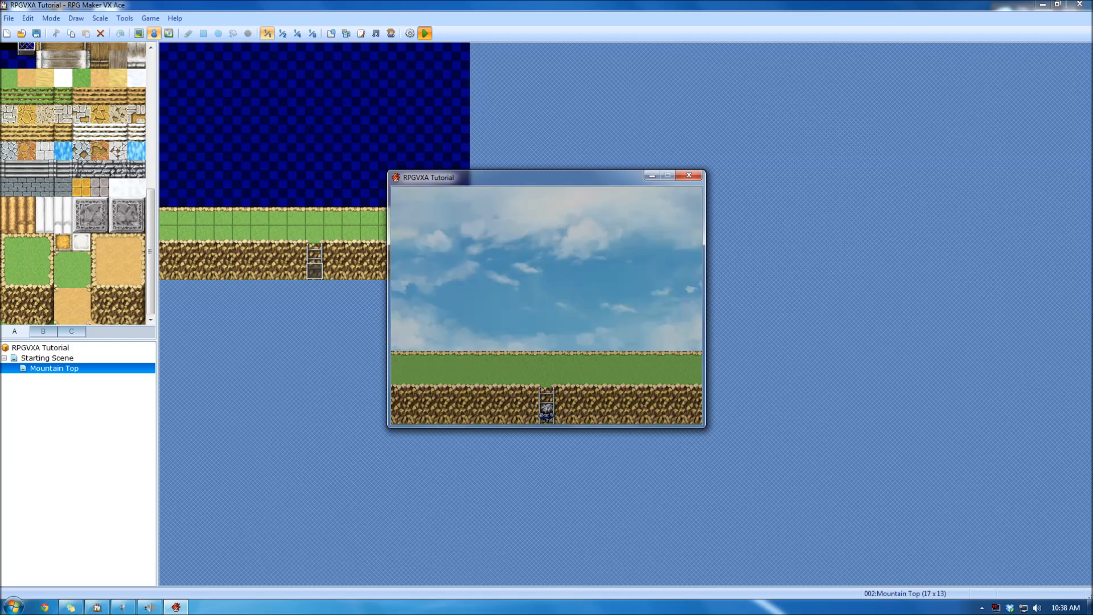
key("Down")
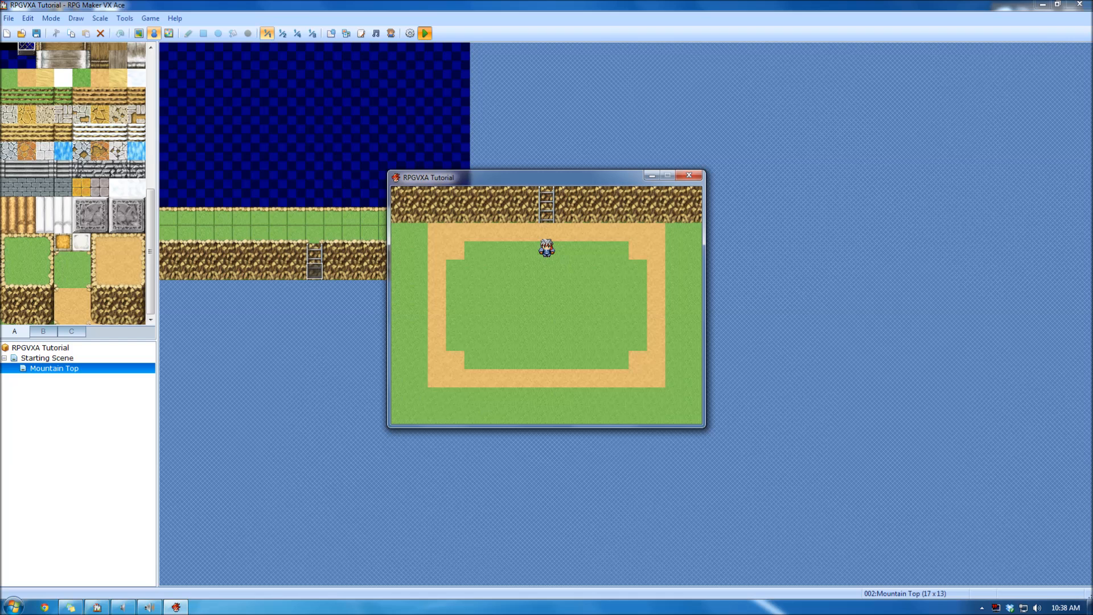
key("Up")
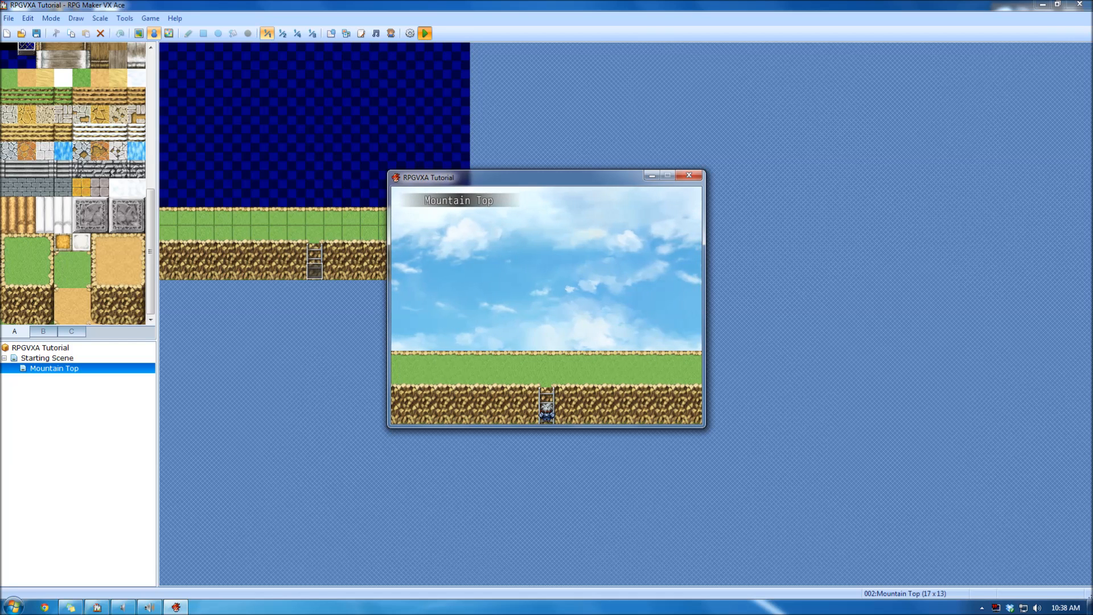
key("Down")
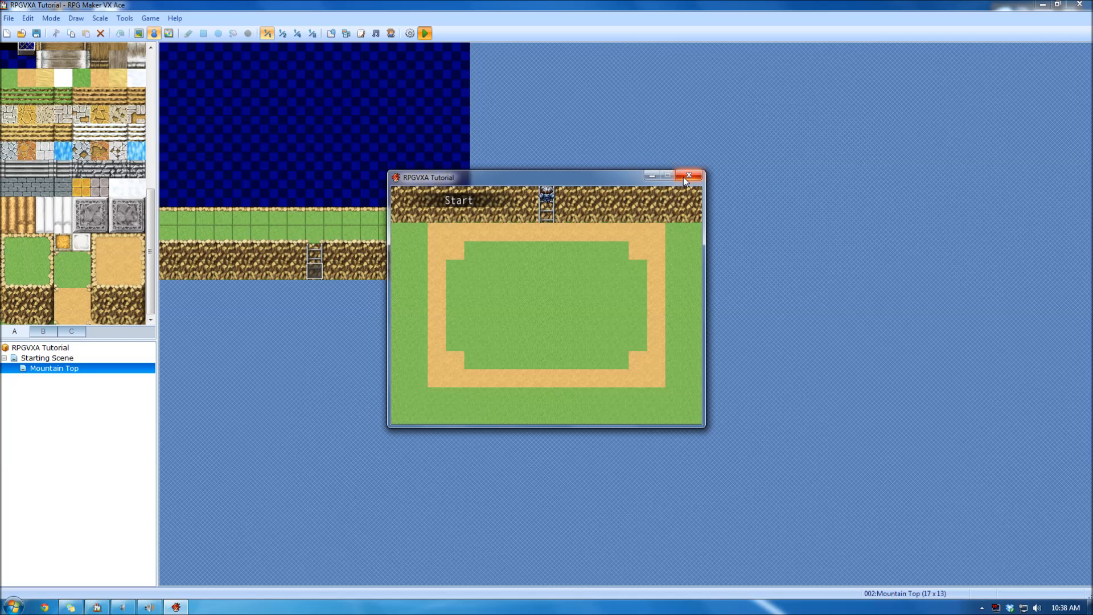
left_click(688, 175)
- Review the parallax and Encounters settings in Mountain Top's map properties and accept the dialog
double_click(112, 369)
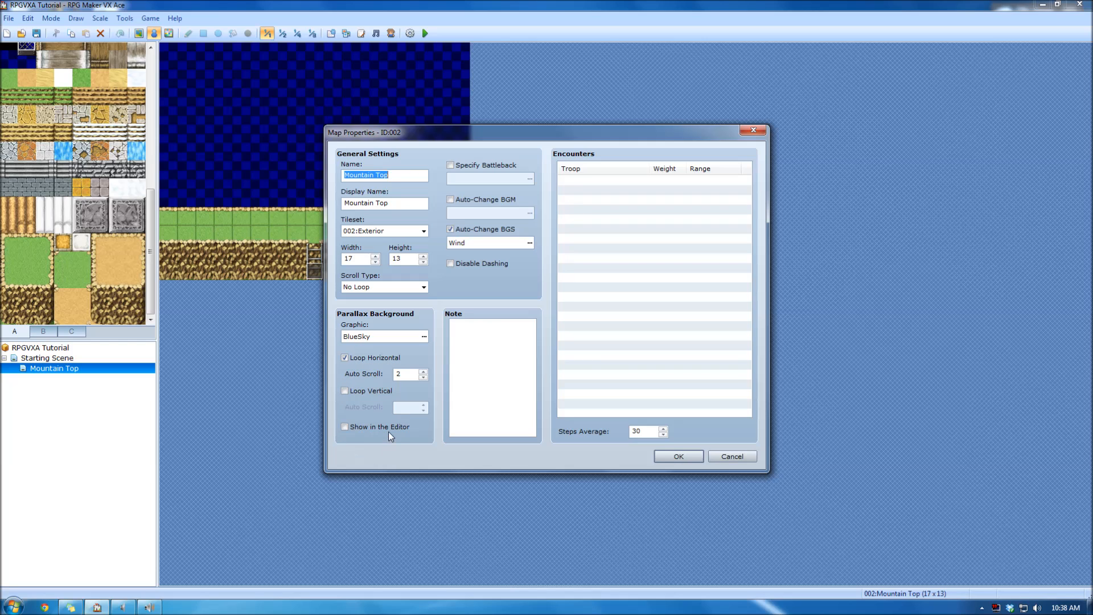
mouse_move(388, 432)
left_click(492, 370)
left_click(605, 180)
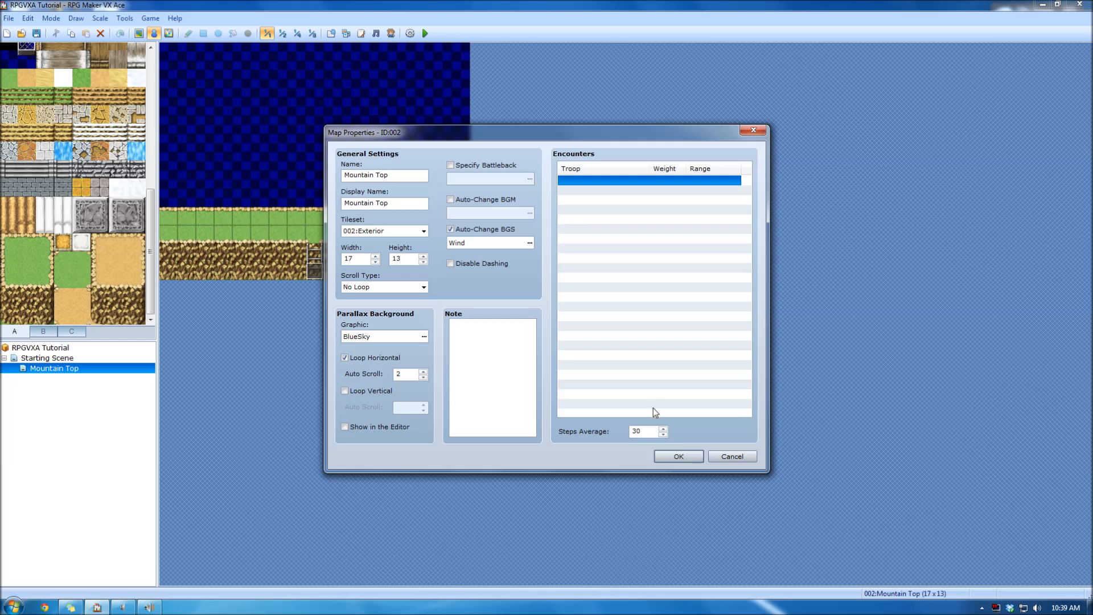
left_click(679, 457)
- Look over Starting Scene's map properties with the dialog moved clear of the map, and dismiss it without applying
left_click(34, 358)
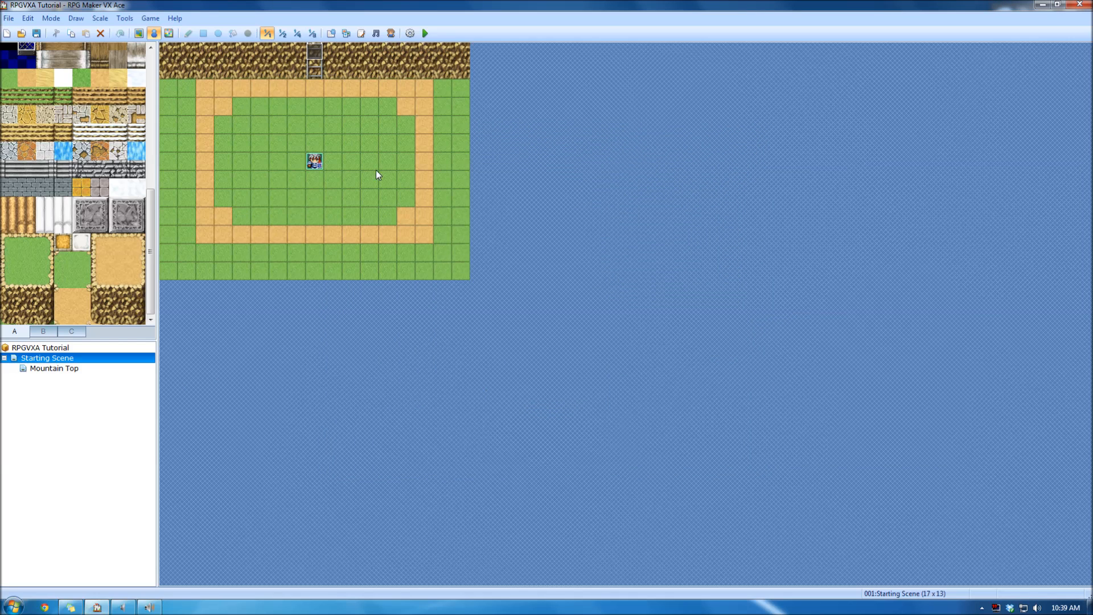
key("space")
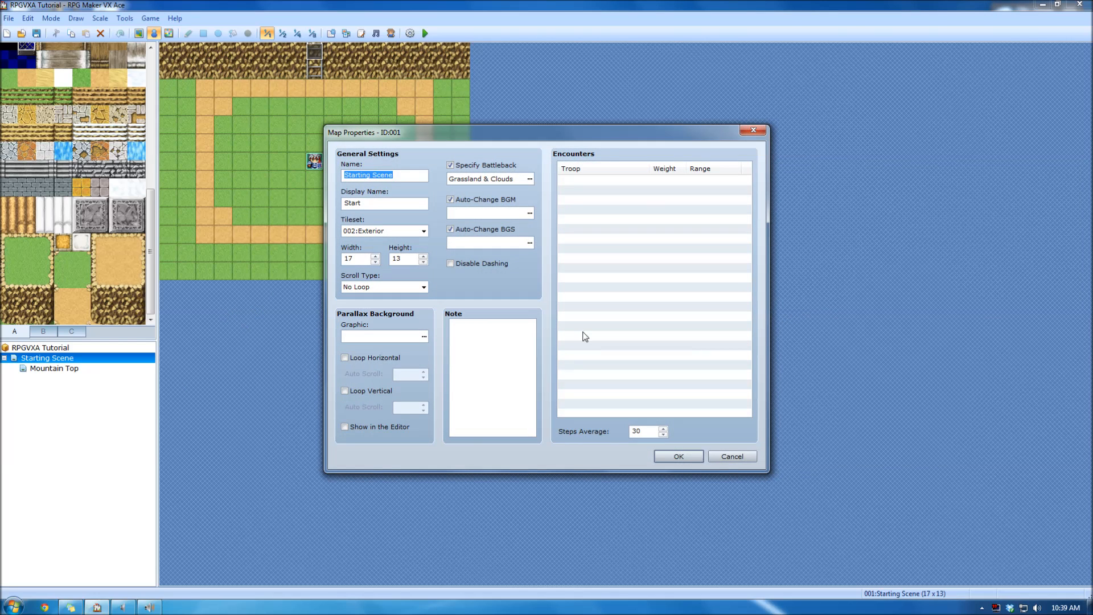
left_click_drag(613, 138, 769, 64)
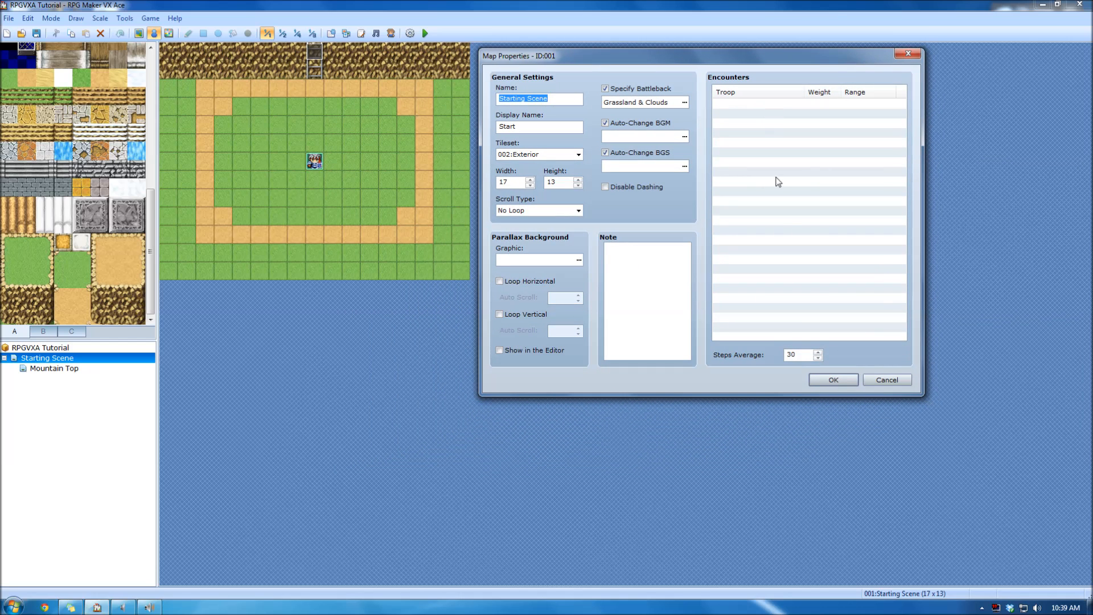
left_click(884, 381)
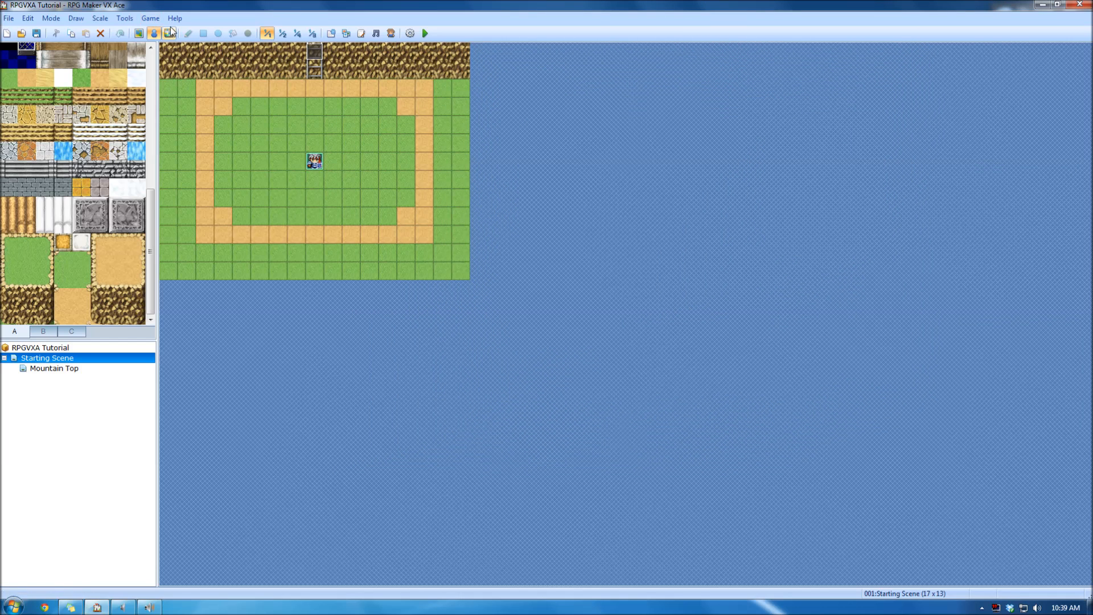
- Switch to region editing and paint region 61 over the lower-left corner tiles of Starting Scene
left_click(169, 33)
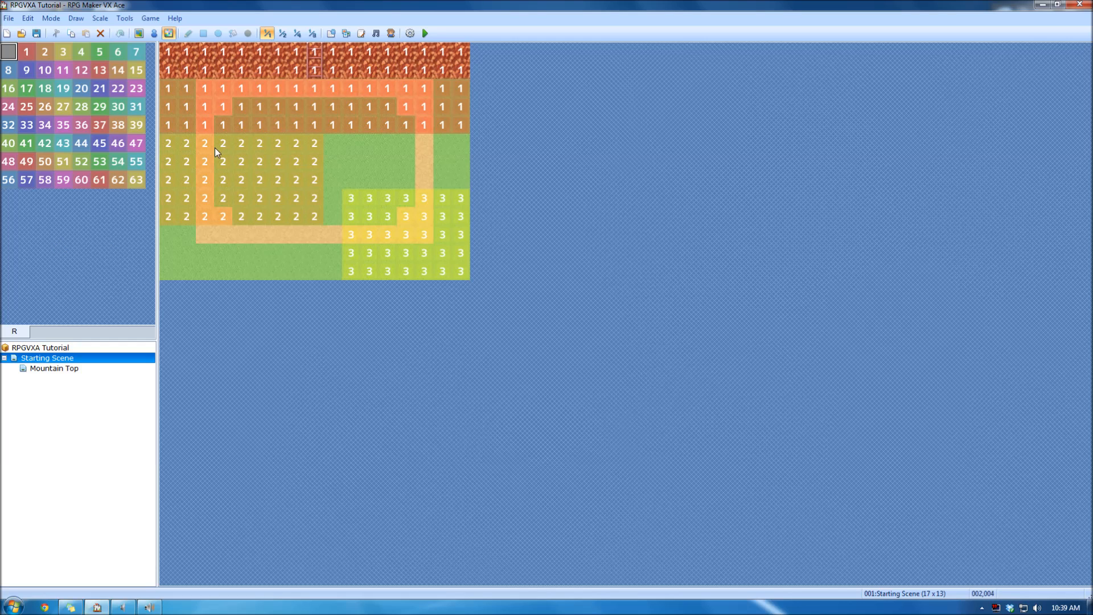
left_click(99, 179)
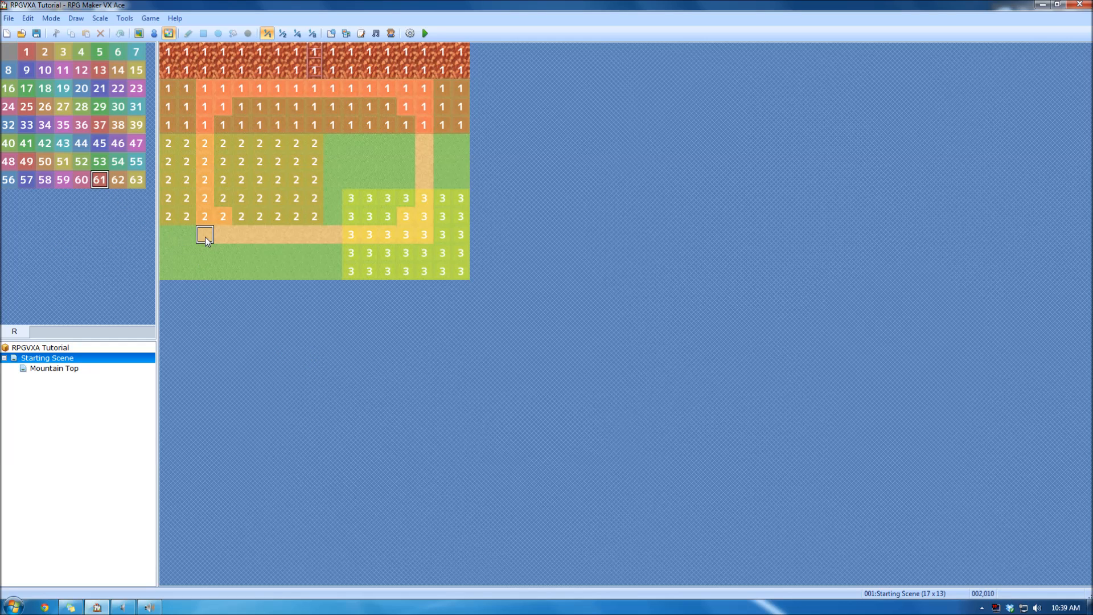
left_click_drag(204, 255, 186, 271)
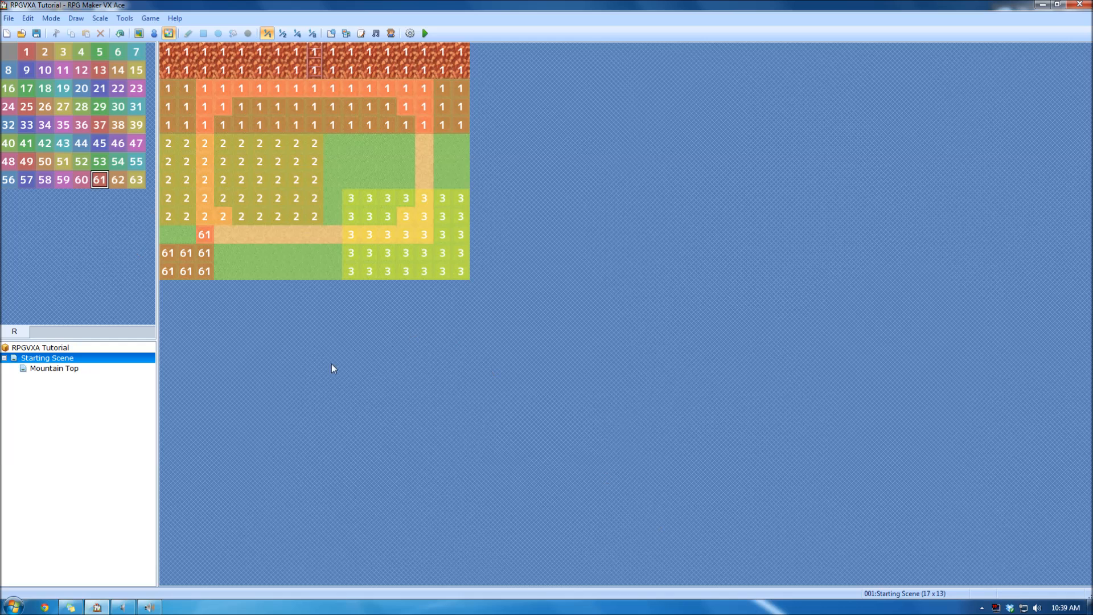
- Erase the region 61 tiles from Starting Scene's lower-left corner
right_click(220, 252)
left_click_drag(207, 234, 175, 269)
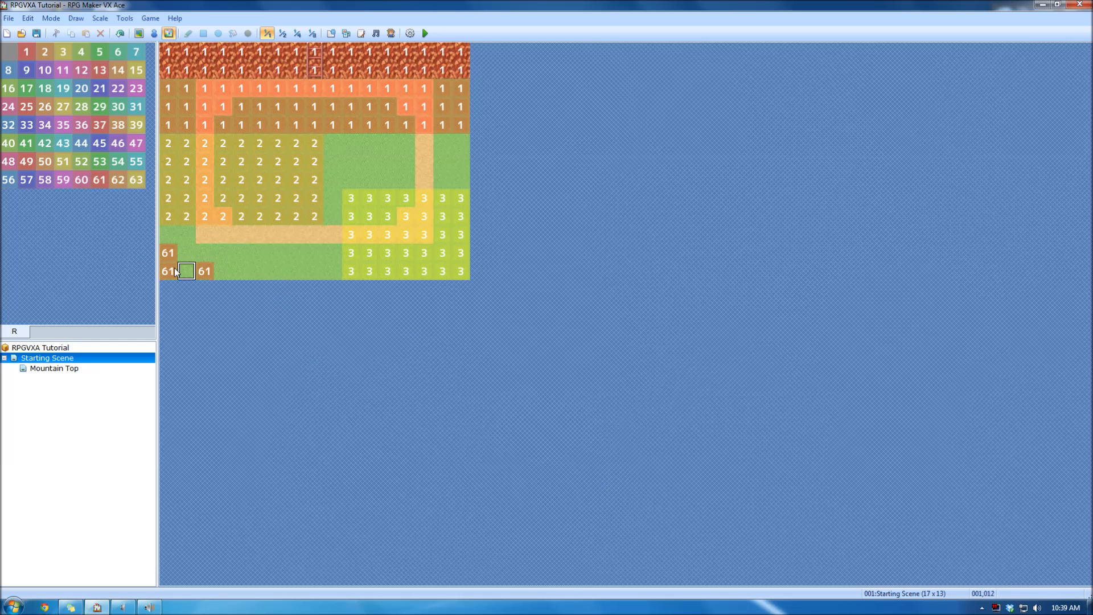
left_click(204, 271)
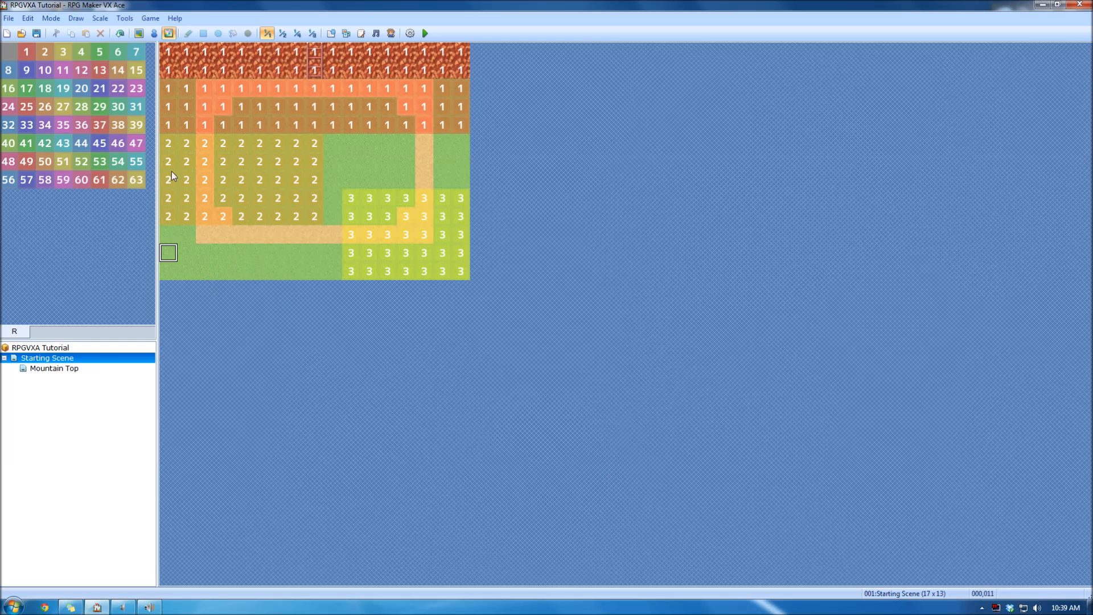
- Start a new encounter in Starting Scene's map properties with the troop 001:Slime*2
double_click(104, 360)
left_click_drag(547, 132, 685, 93)
left_click(726, 143)
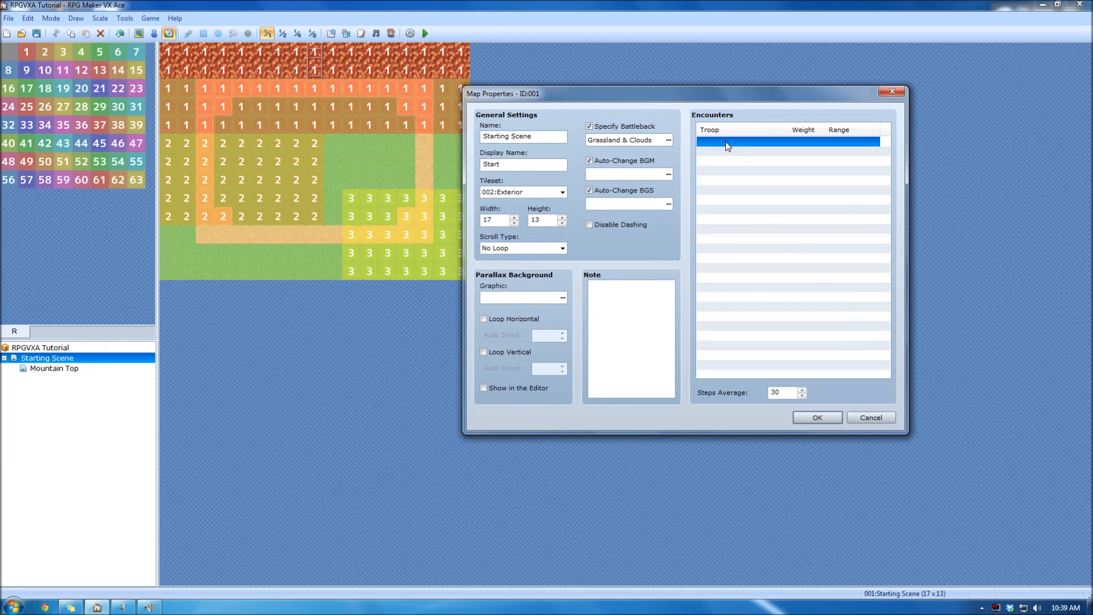
double_click(726, 143)
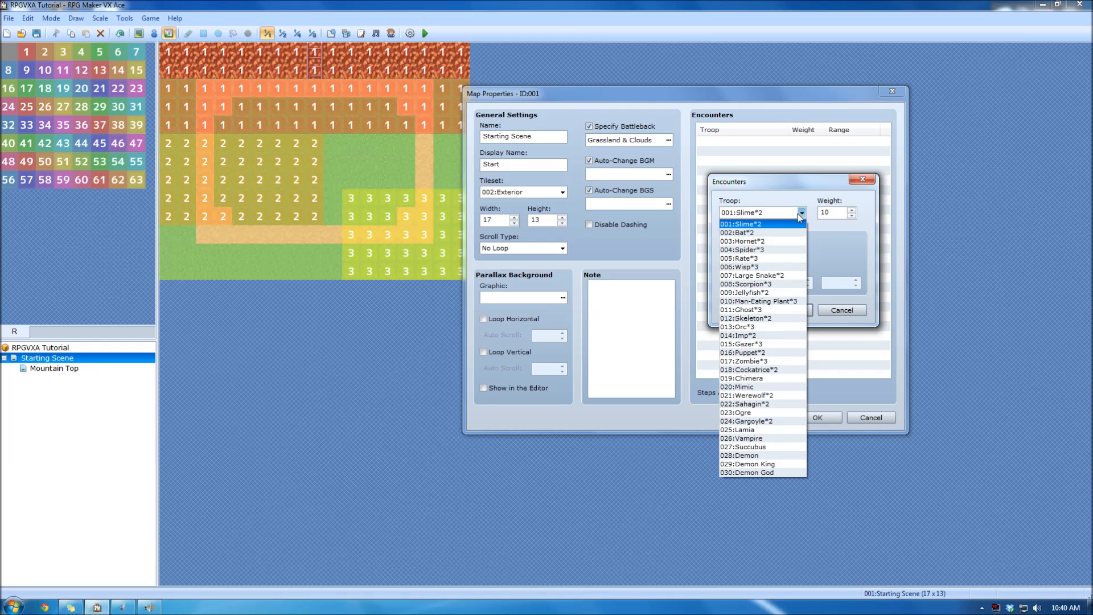
left_click(768, 225)
key("Tab")
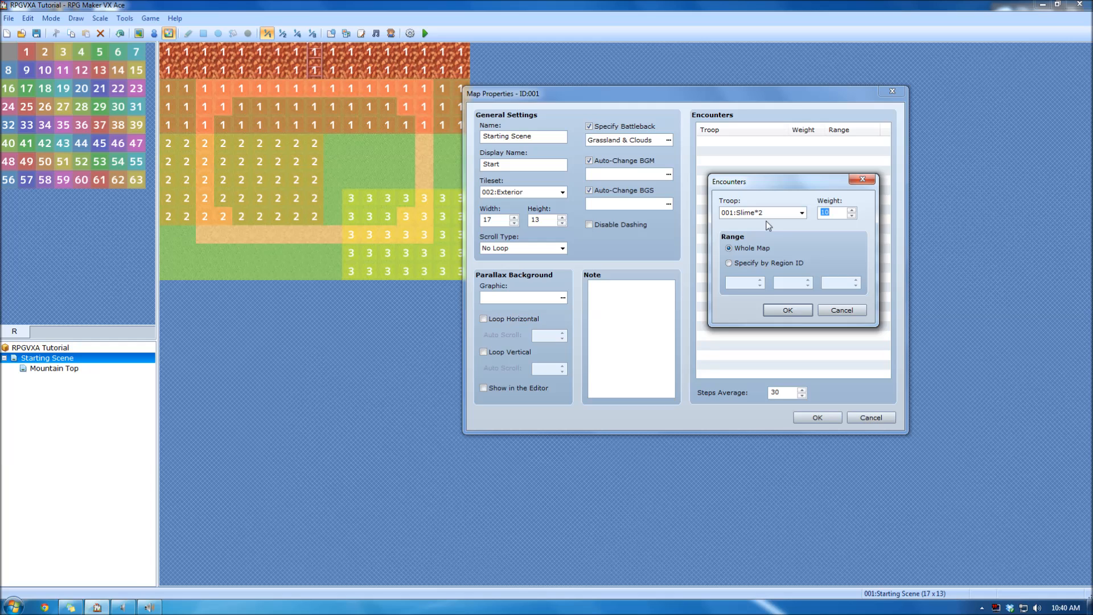
left_click(770, 215)
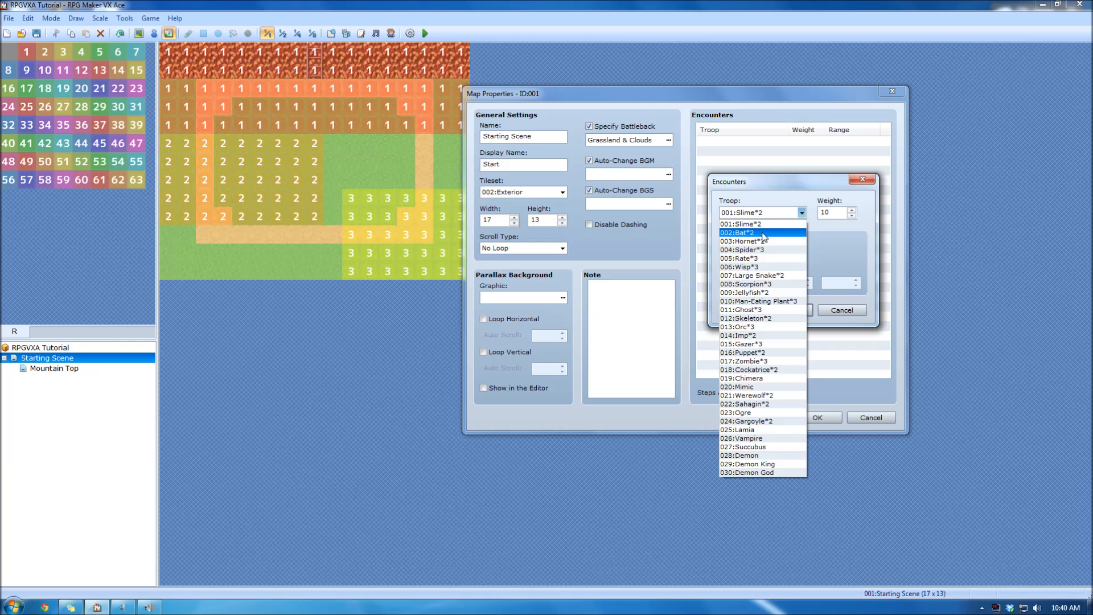
left_click(765, 225)
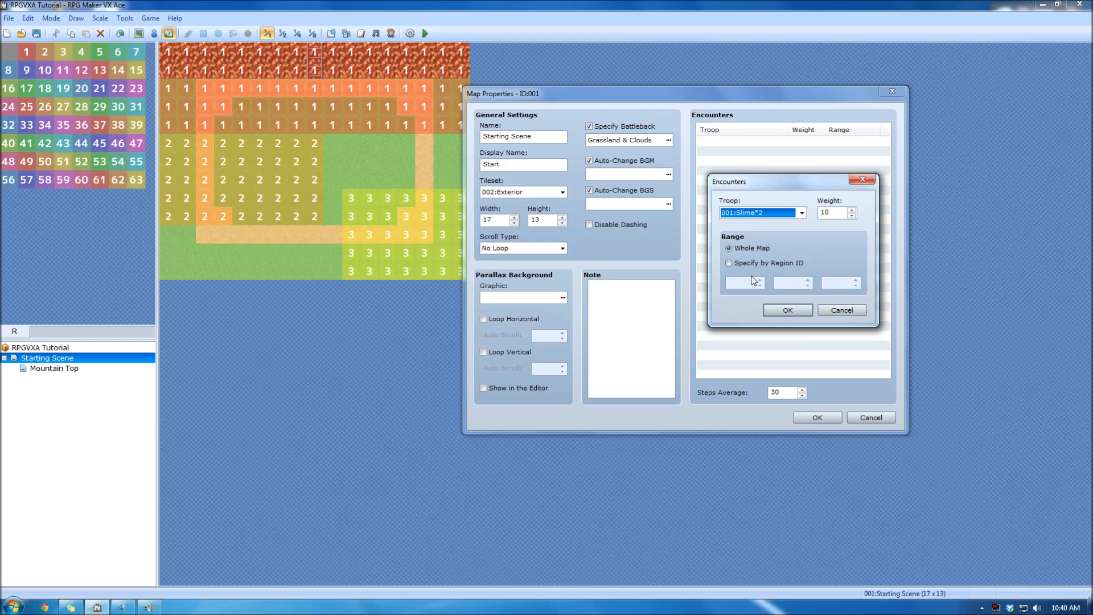
left_click(757, 250)
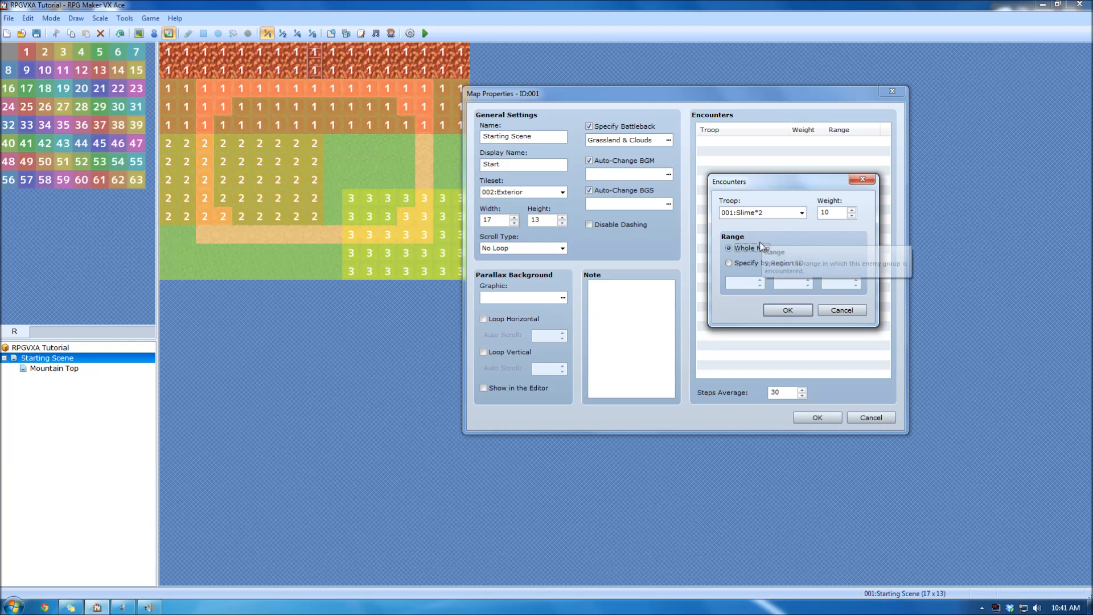
- Restrict the Slime*2 encounter to region IDs 1, 1, 1 and add it to the encounter list
mouse_move(759, 238)
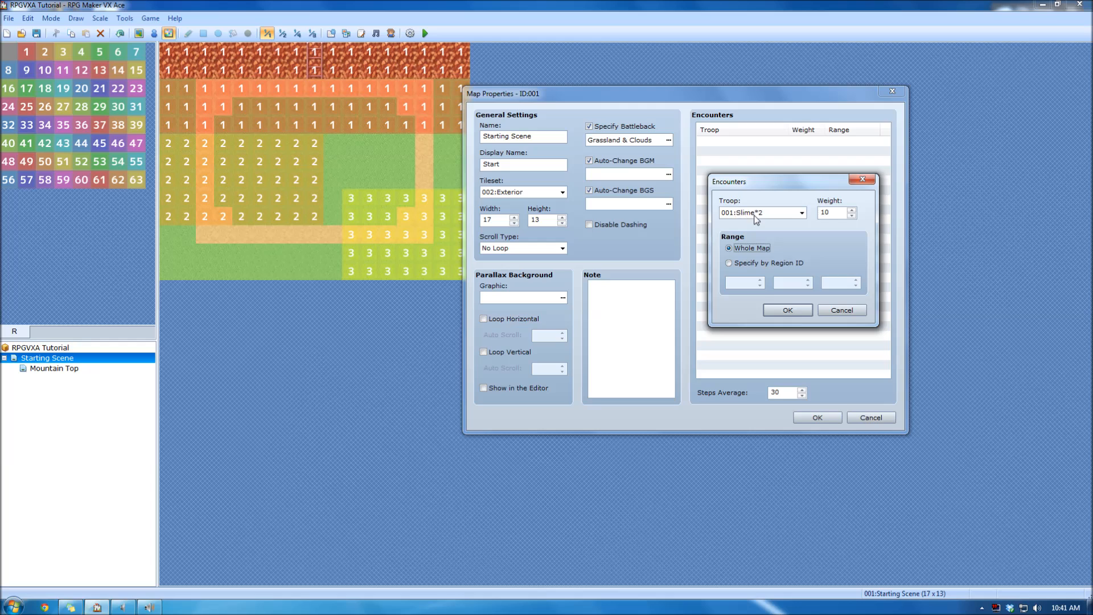
left_click(756, 262)
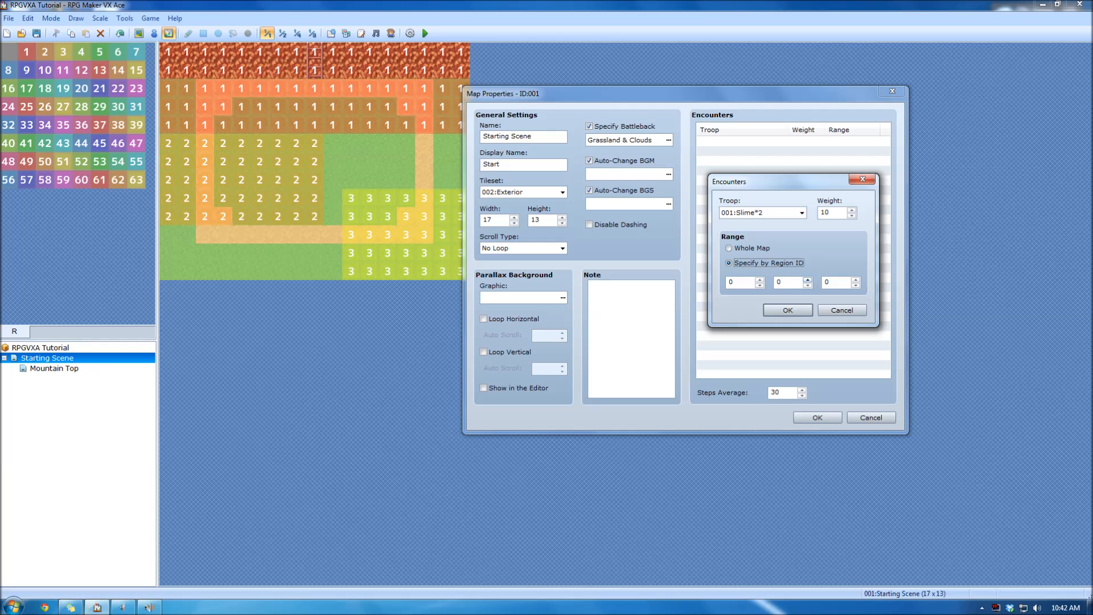
key("Tab")
type("1")
key("Tab")
type("1")
key("Tab")
type("1")
left_click(788, 310)
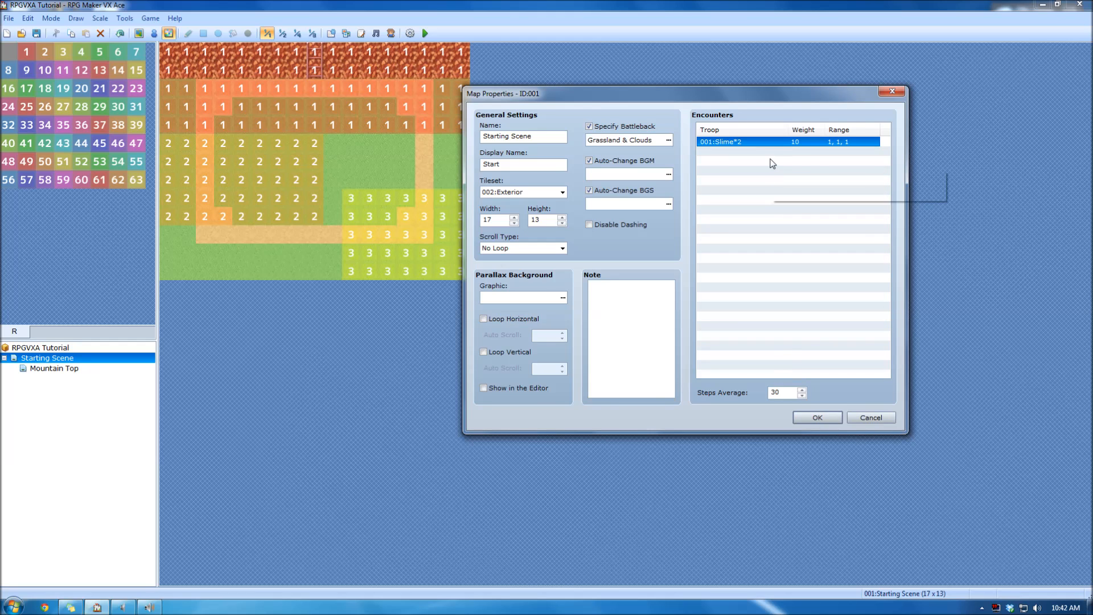
- Add a second encounter with the troop 002:Bat*2, restricted to region IDs 2, 2, 3
double_click(772, 164)
left_click(797, 213)
left_click(797, 230)
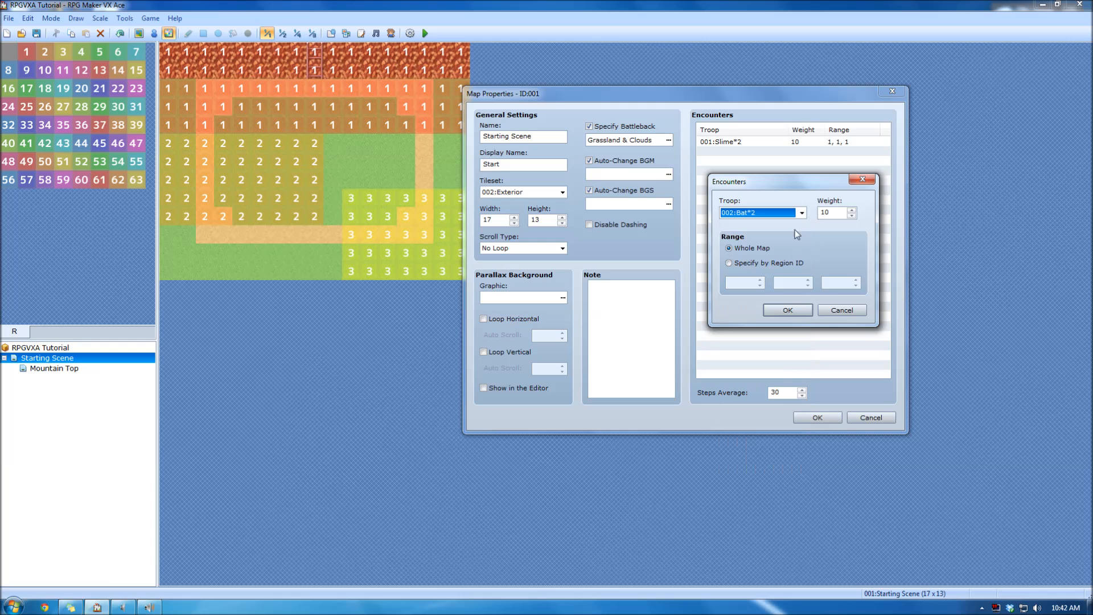
left_click(753, 263)
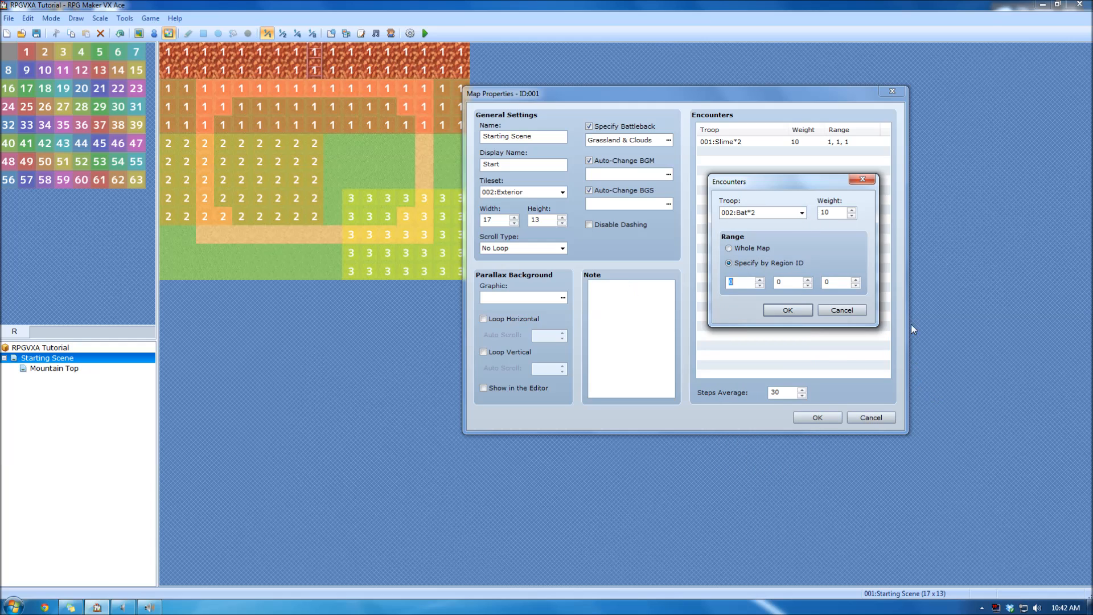
type("2")
left_click_drag(792, 283, 734, 271)
type("2")
double_click(835, 281)
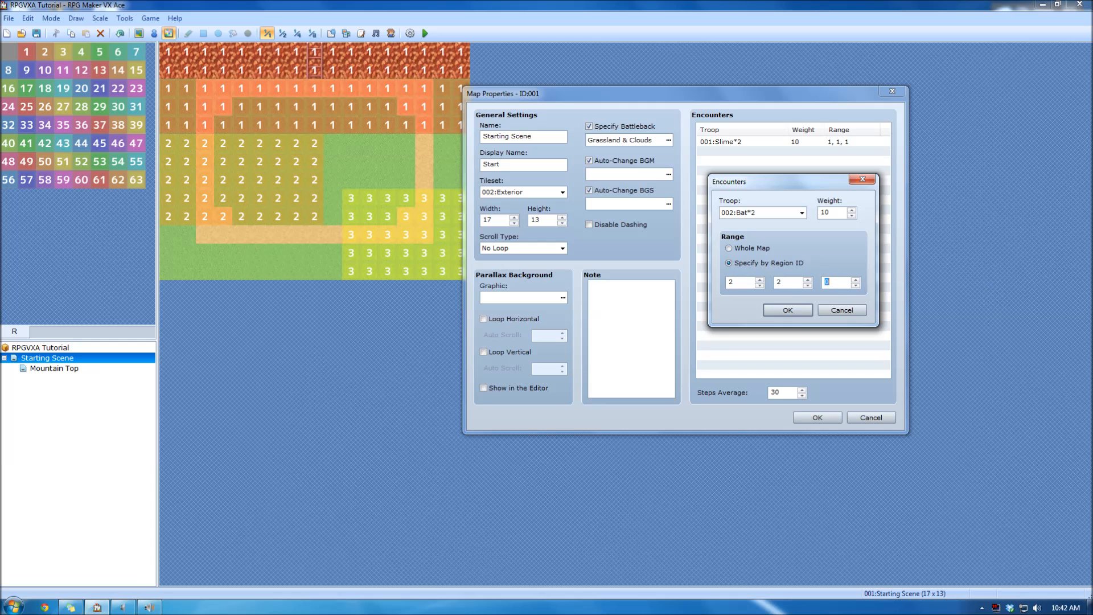
left_click(794, 315)
- Add a third encounter with the troop 003:Hornet*2 covering the whole map
left_click(762, 162)
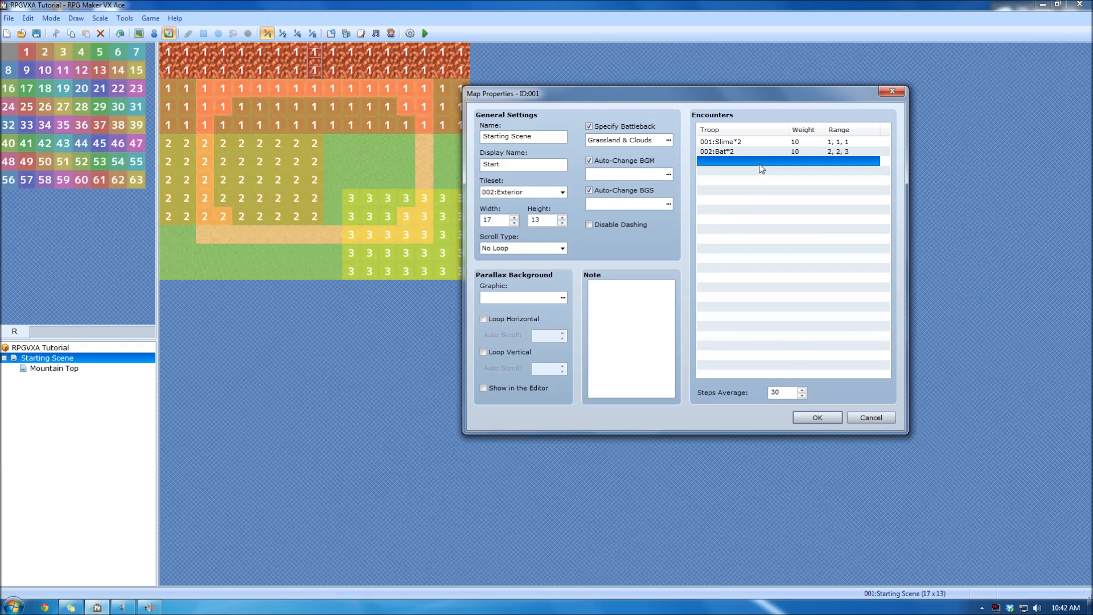
double_click(762, 166)
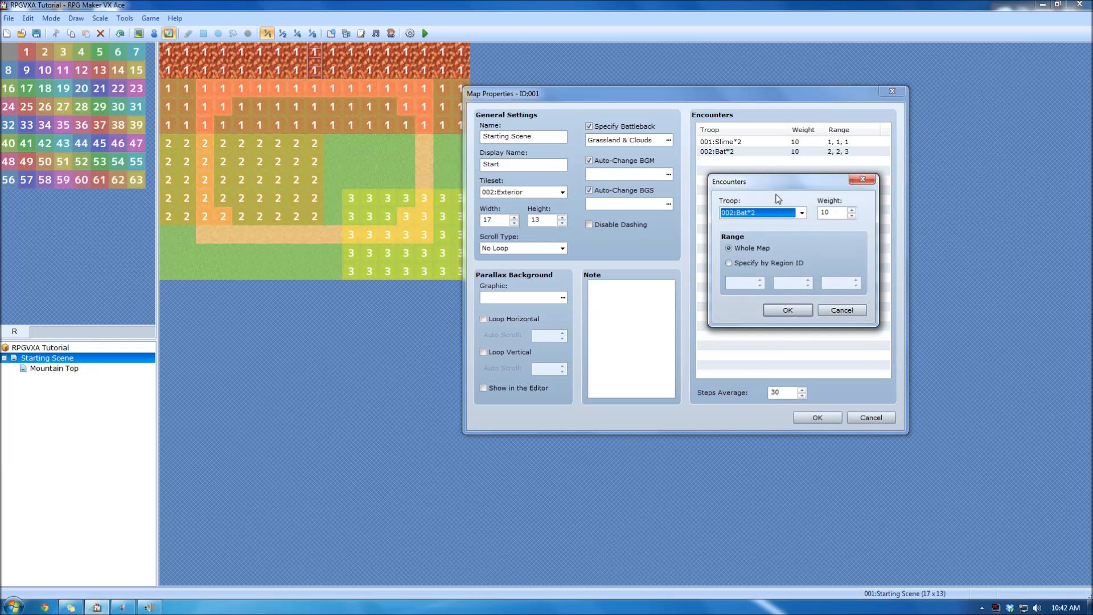
left_click(784, 214)
left_click(785, 241)
left_click(777, 311)
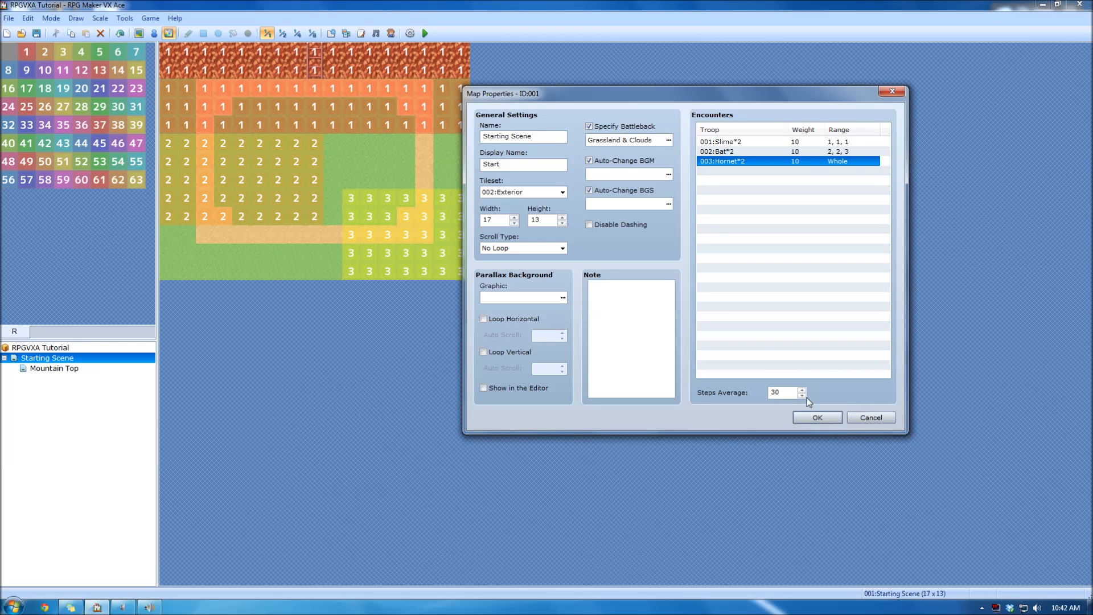
- Apply Starting Scene's map properties and look through the Slime, Bat and Hornet entries in the enemy database
left_click(818, 418)
left_click(335, 34)
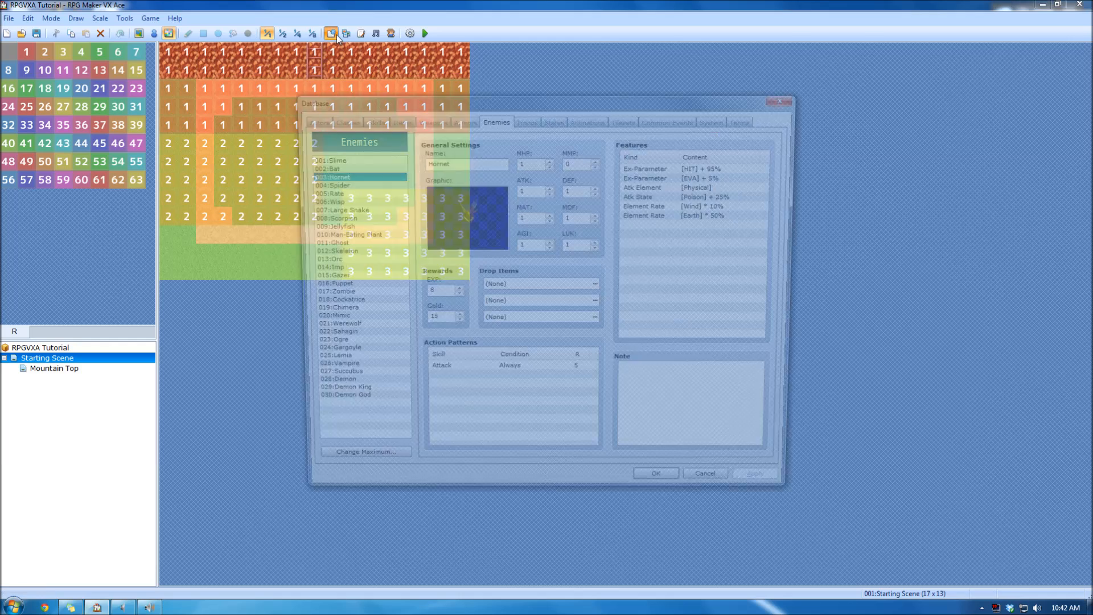
left_click(370, 164)
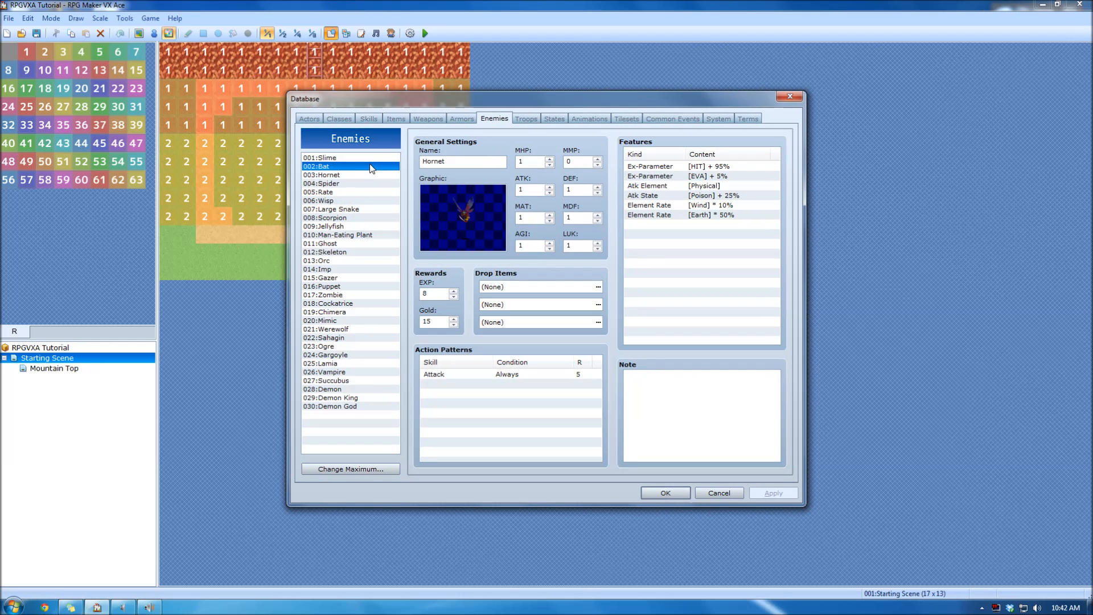
left_click(370, 158)
left_click(367, 165)
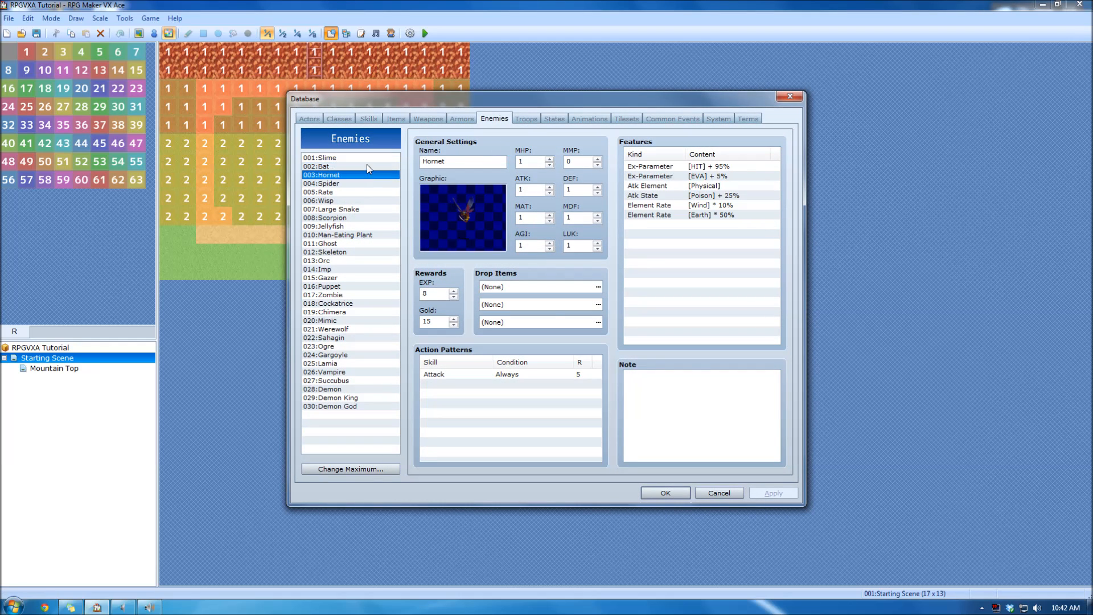
left_click(366, 160)
left_click(664, 493)
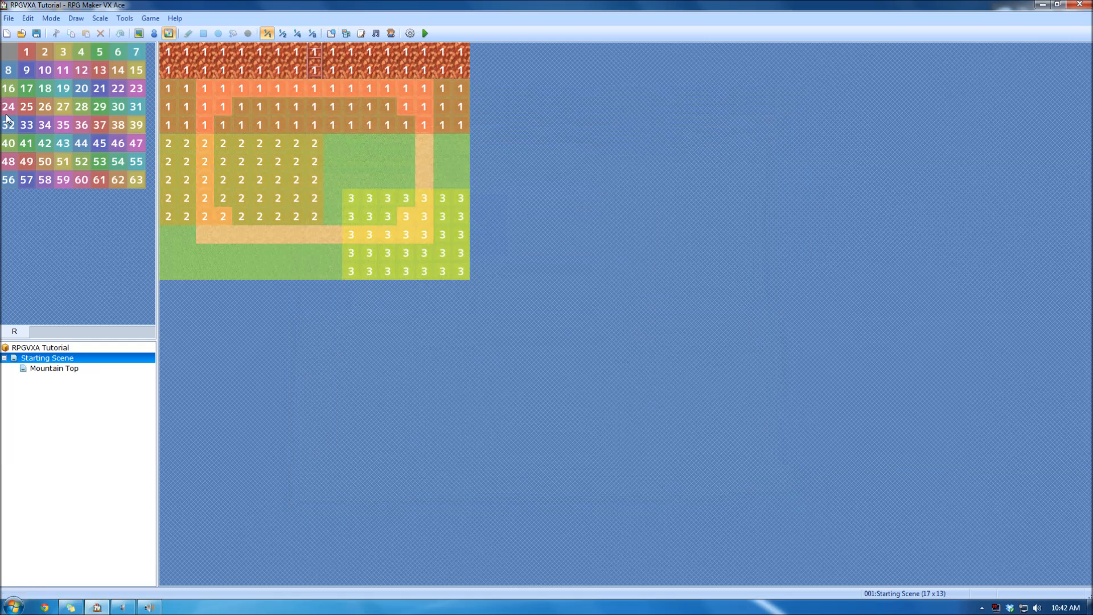
- Launch a playtest of the project and choose Continue on the title screen
left_click(426, 33)
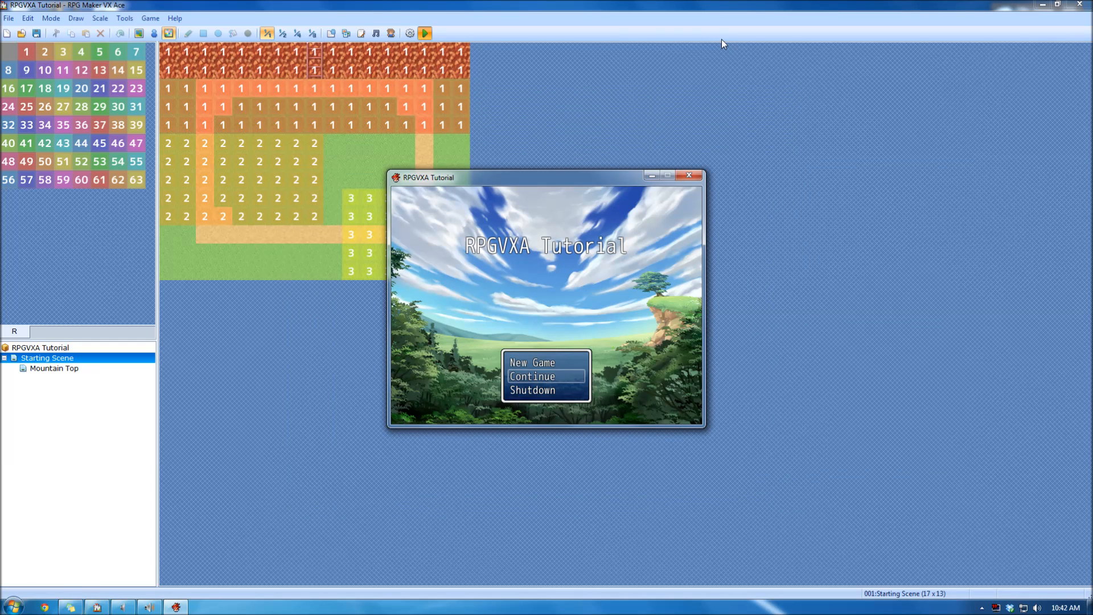
key("Return")
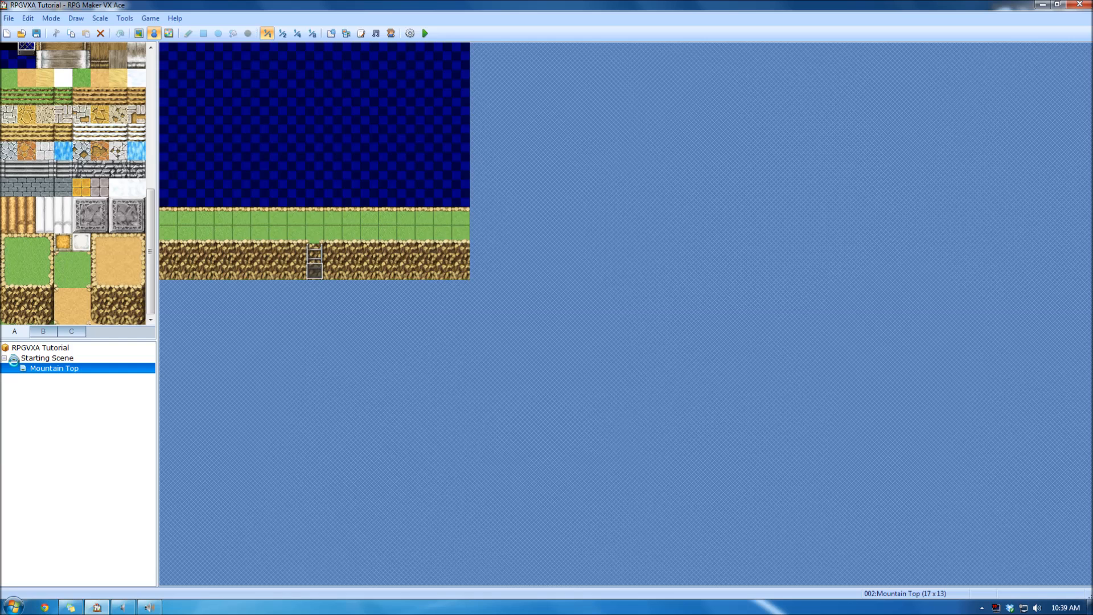
- Select the Starting Scene map and inspect the encounter settings in its map properties without changing them
left_click(17, 360)
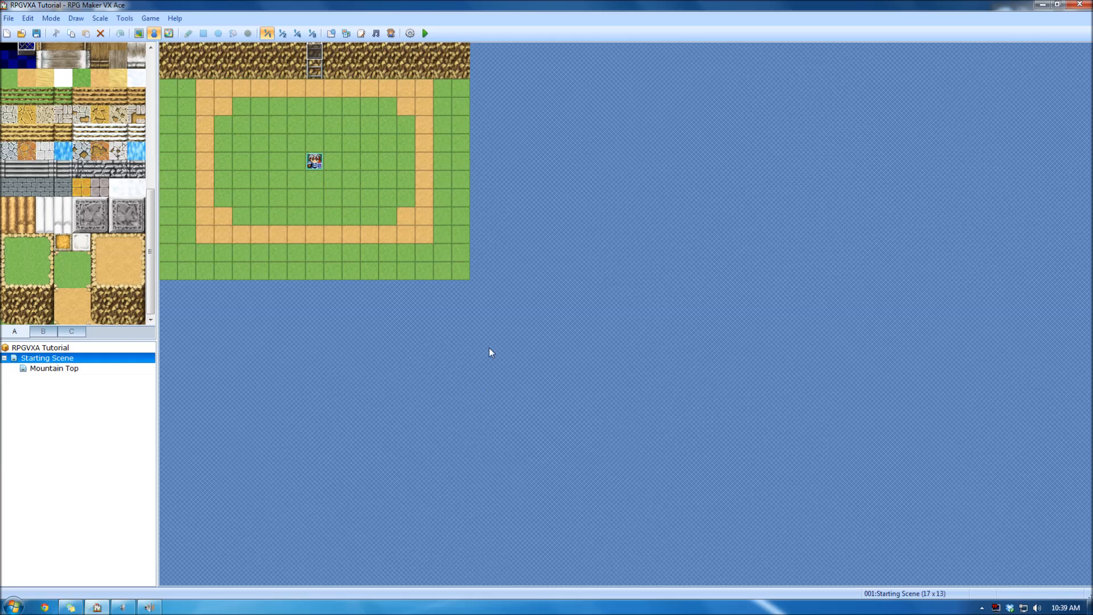
key("space")
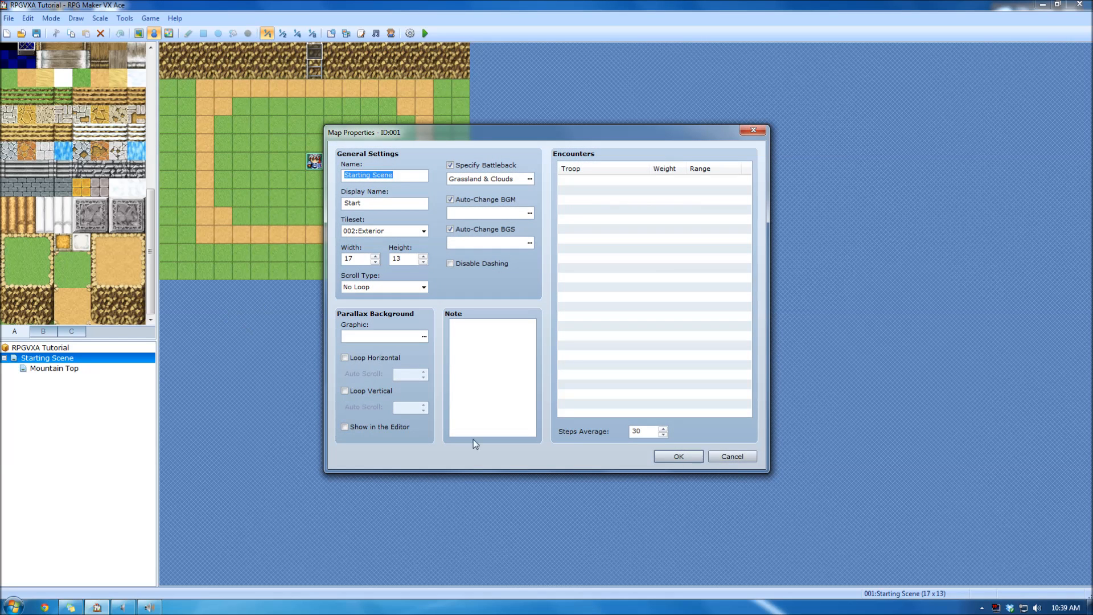
left_click_drag(618, 139, 771, 62)
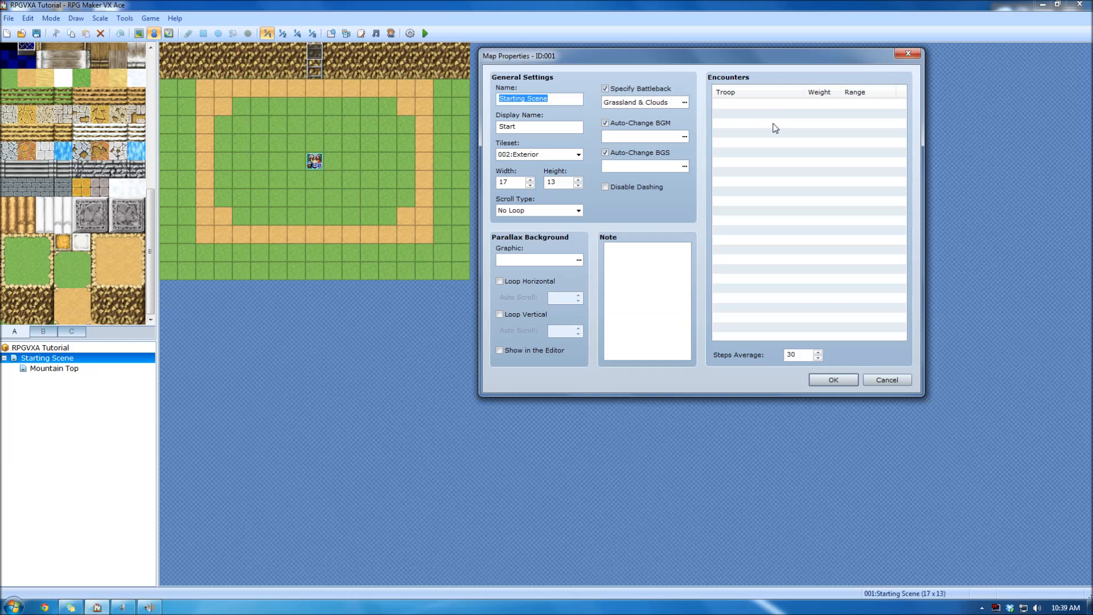
left_click(867, 380)
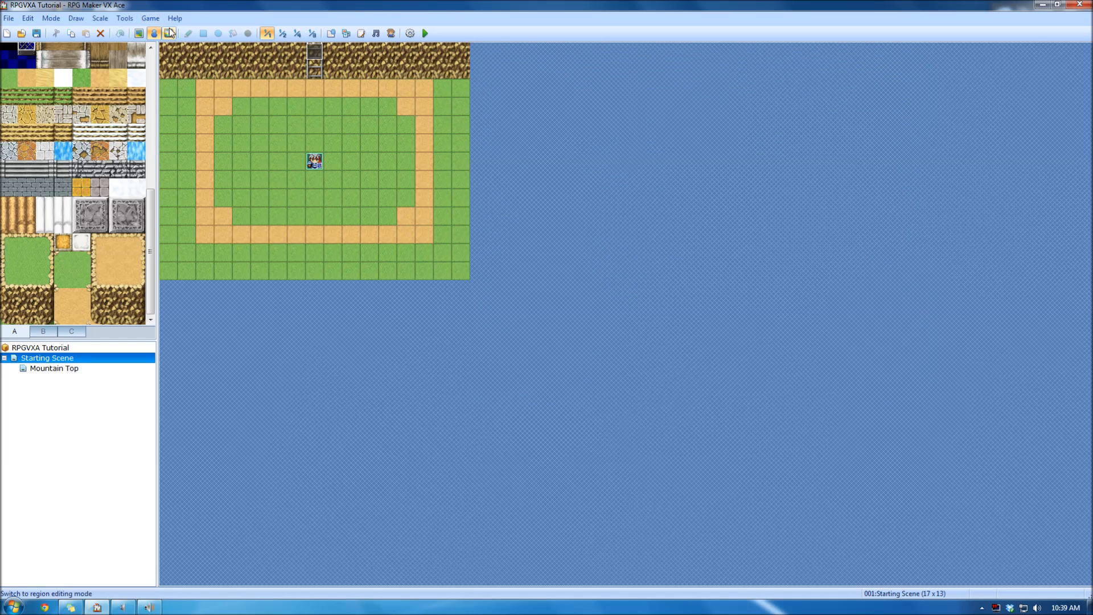
- Switch to region editing and try painting region 61 over the grass tiles in Starting Scene's lower-left corner
left_click(170, 32)
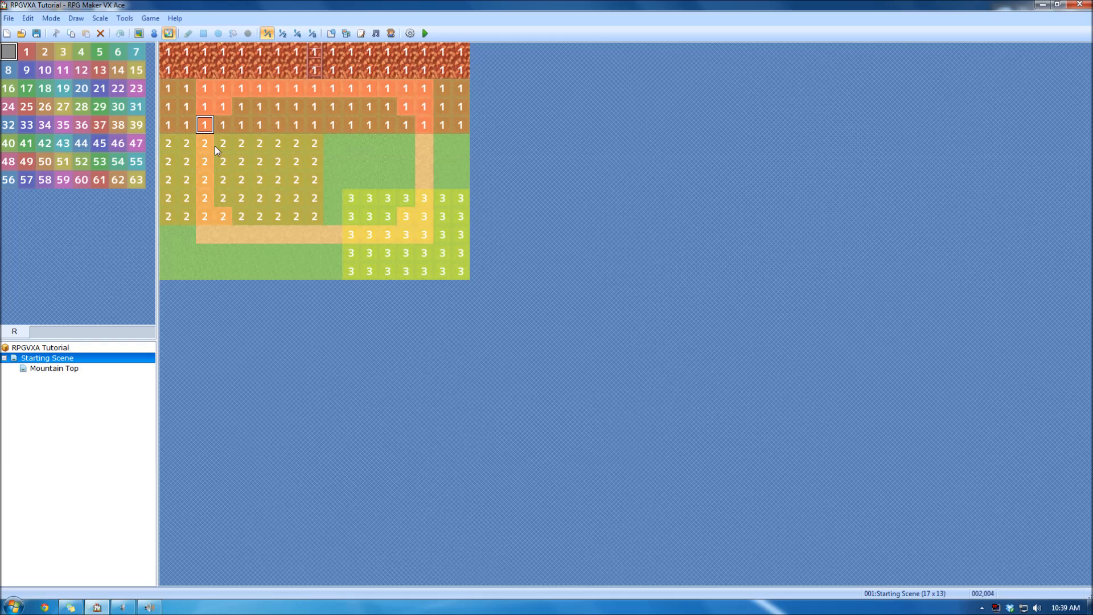
left_click(103, 184)
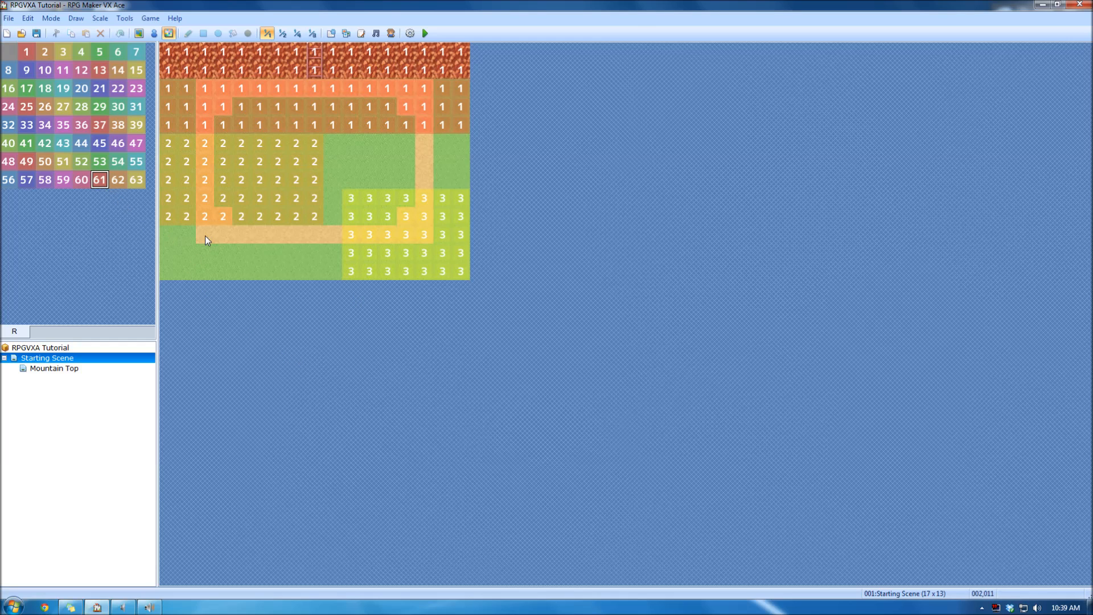
left_click_drag(204, 255, 168, 271)
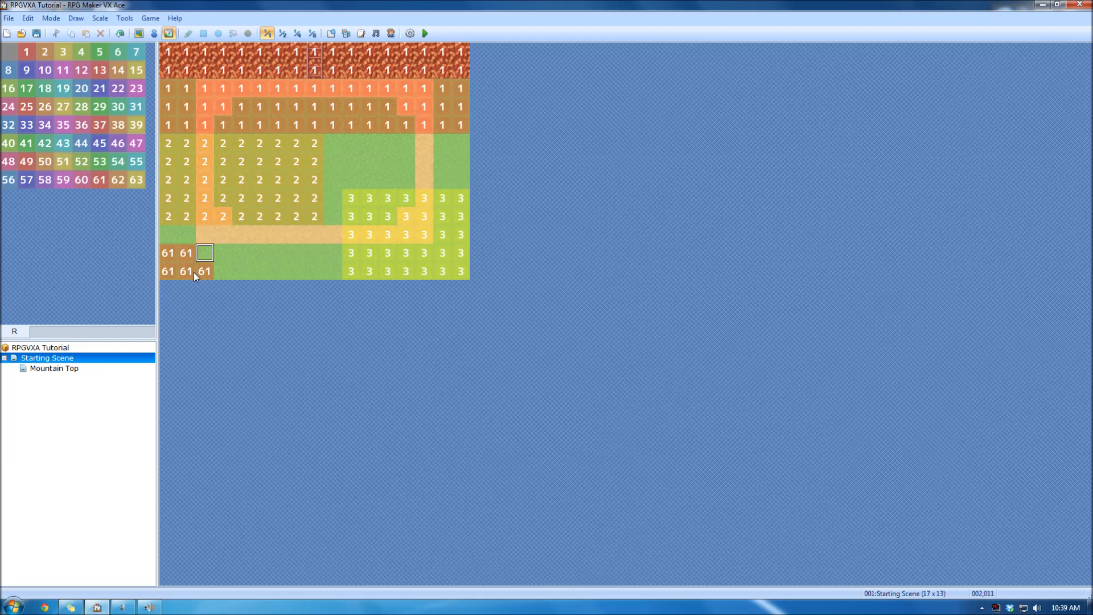
- Start a new encounter in Starting Scene's map properties with the troop 001:Slime*2
double_click(106, 357)
left_click_drag(546, 133, 684, 93)
left_click(716, 142)
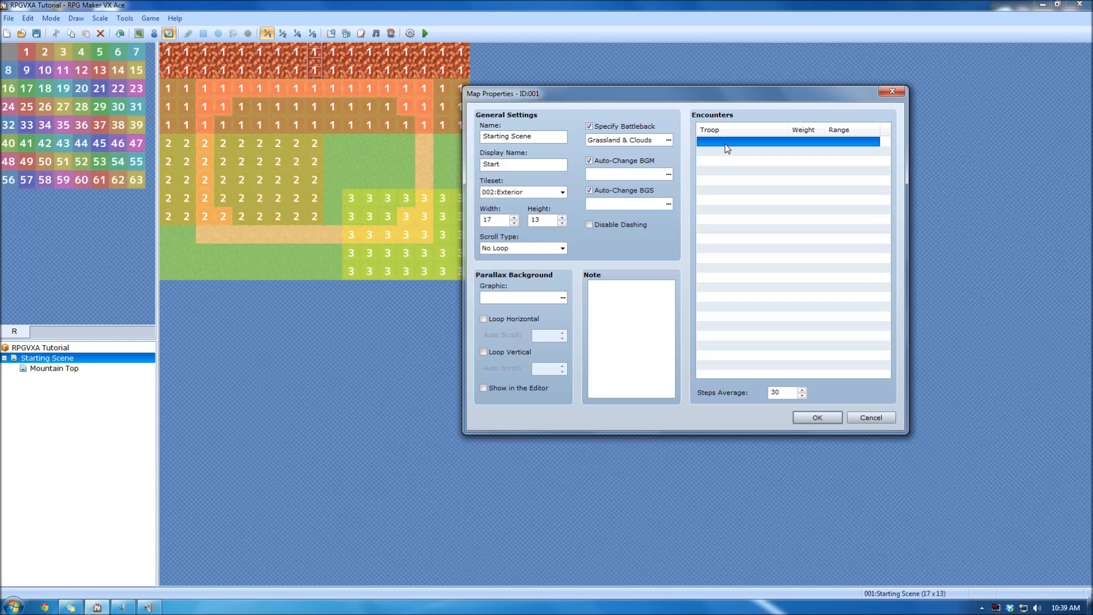
double_click(726, 141)
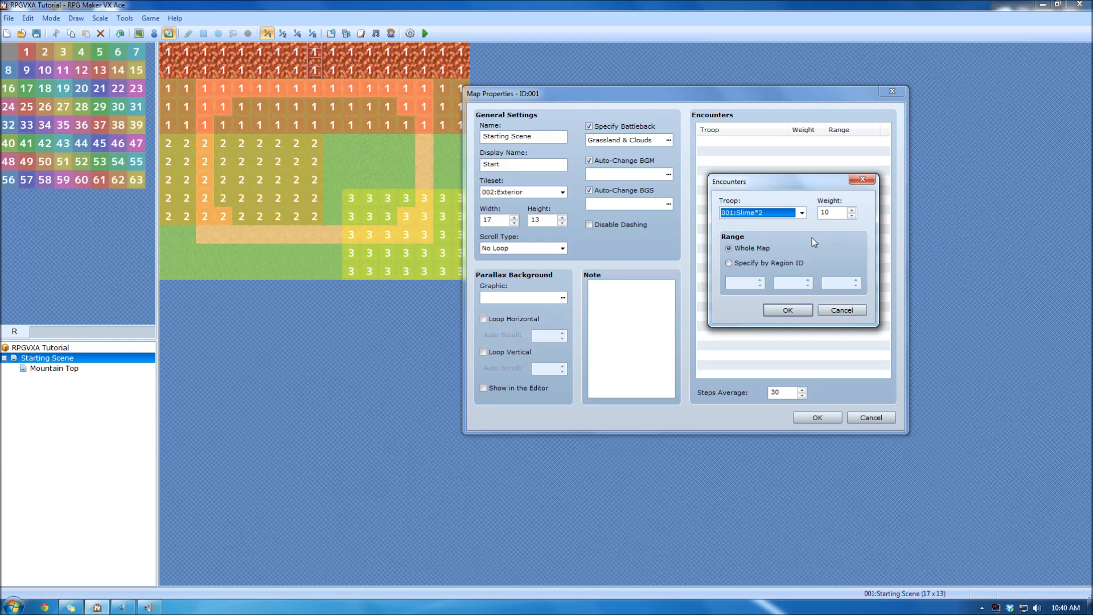
left_click(801, 213)
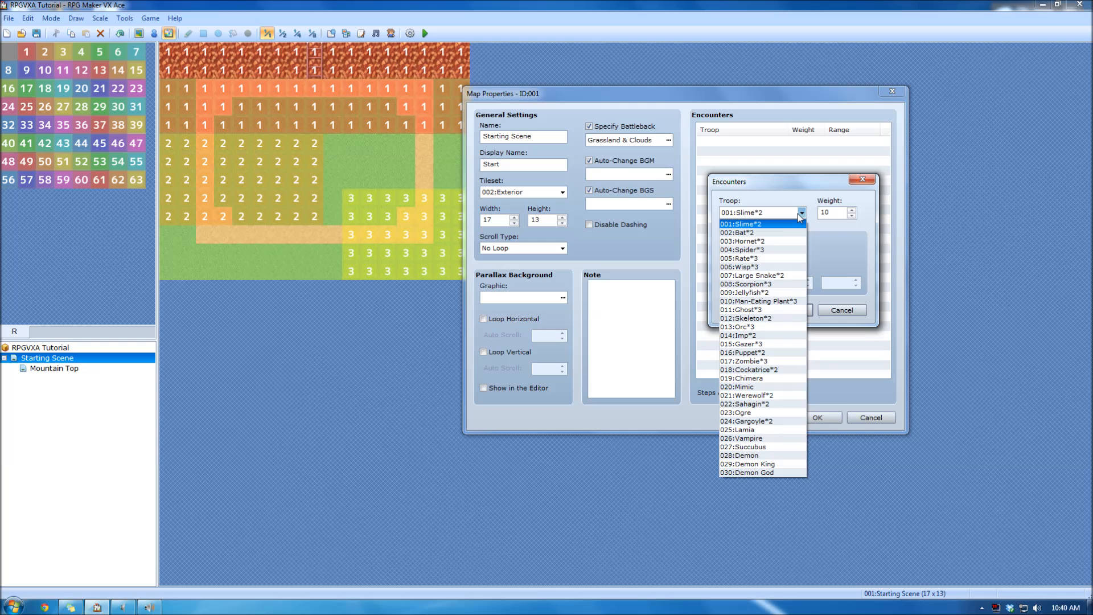
left_click(767, 226)
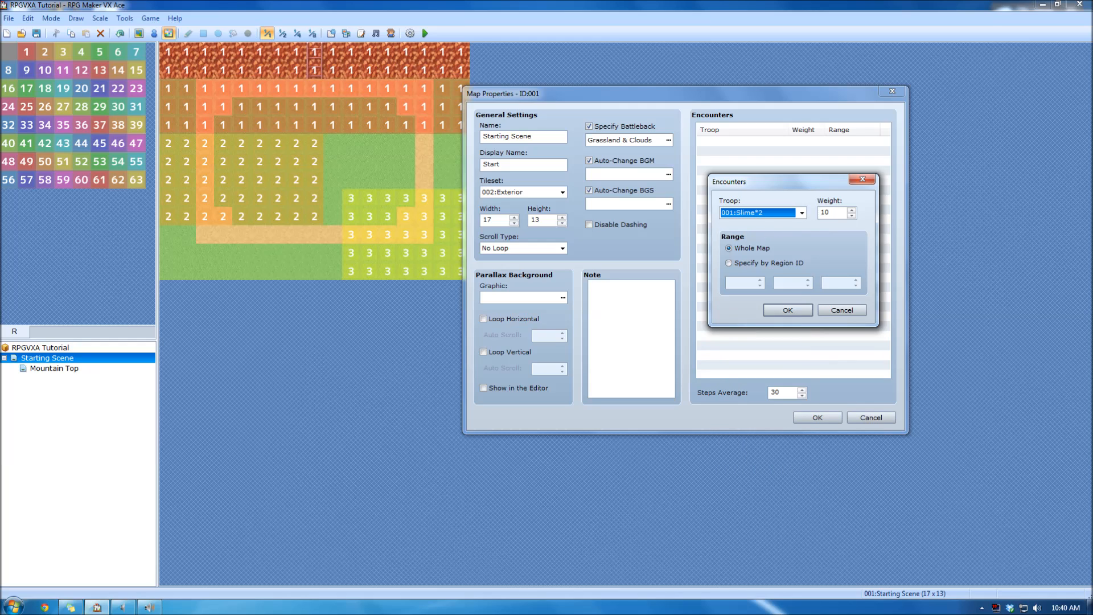
key("Tab")
left_click(769, 214)
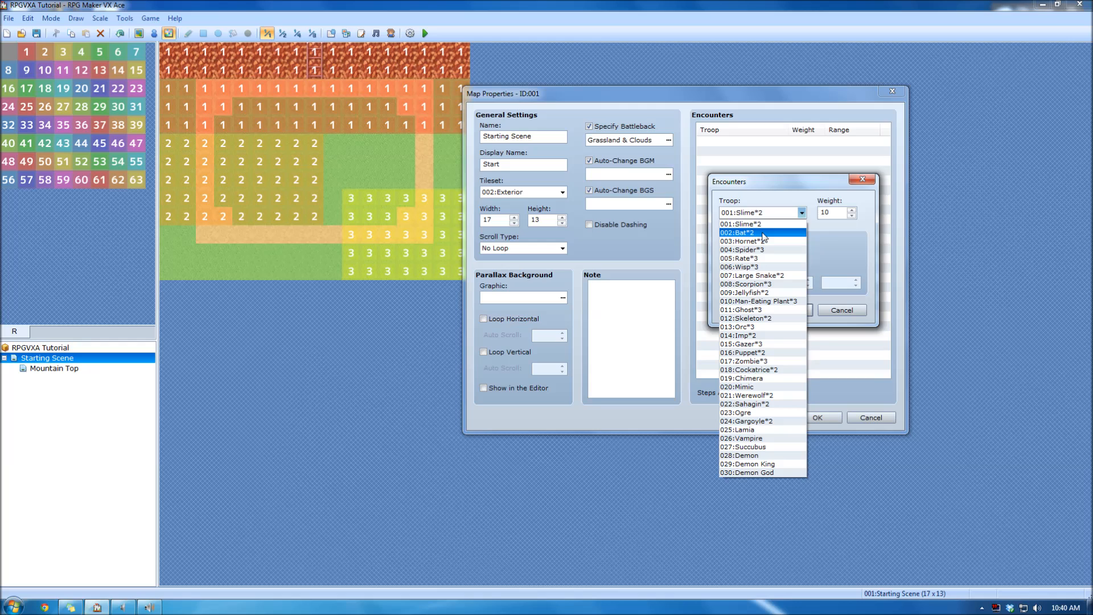
left_click(765, 225)
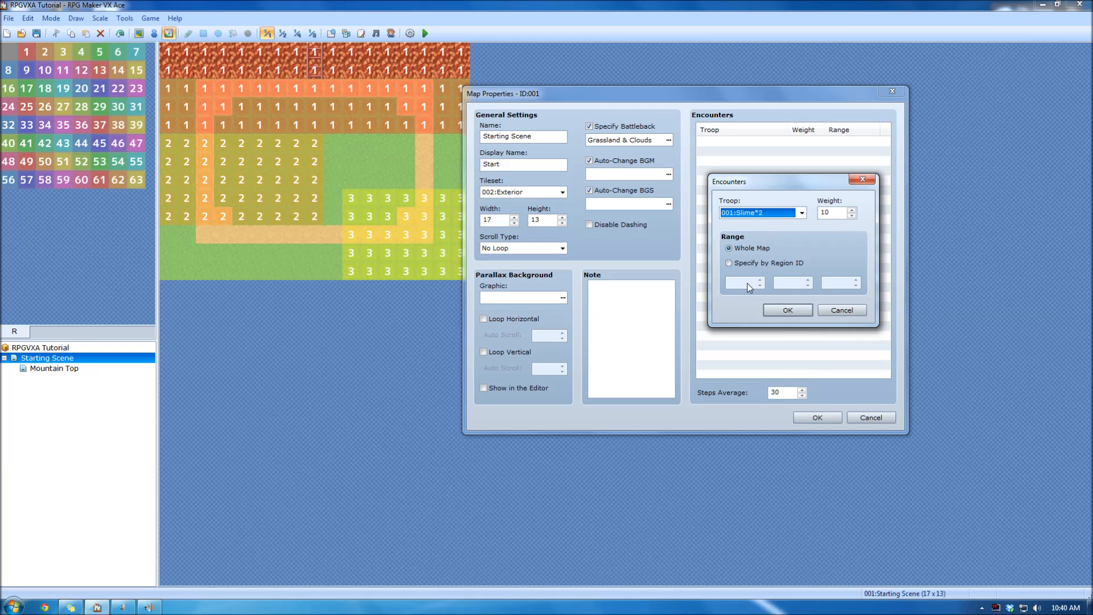
left_click(757, 251)
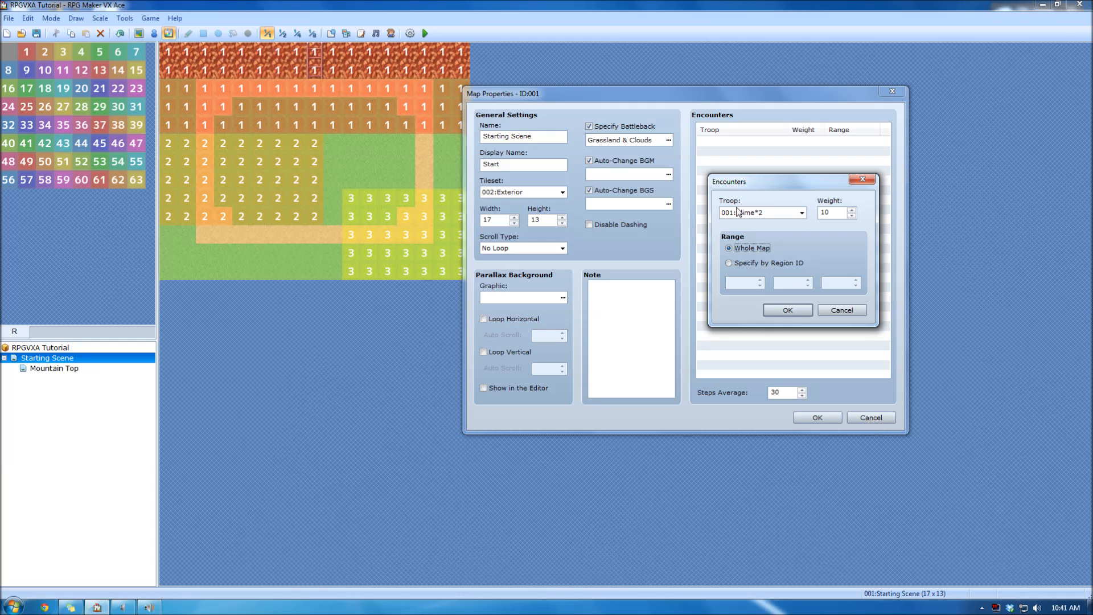
- Restrict the Slime*2 encounter to region IDs 1, 1, 1 and add it to the encounter list
left_click(757, 262)
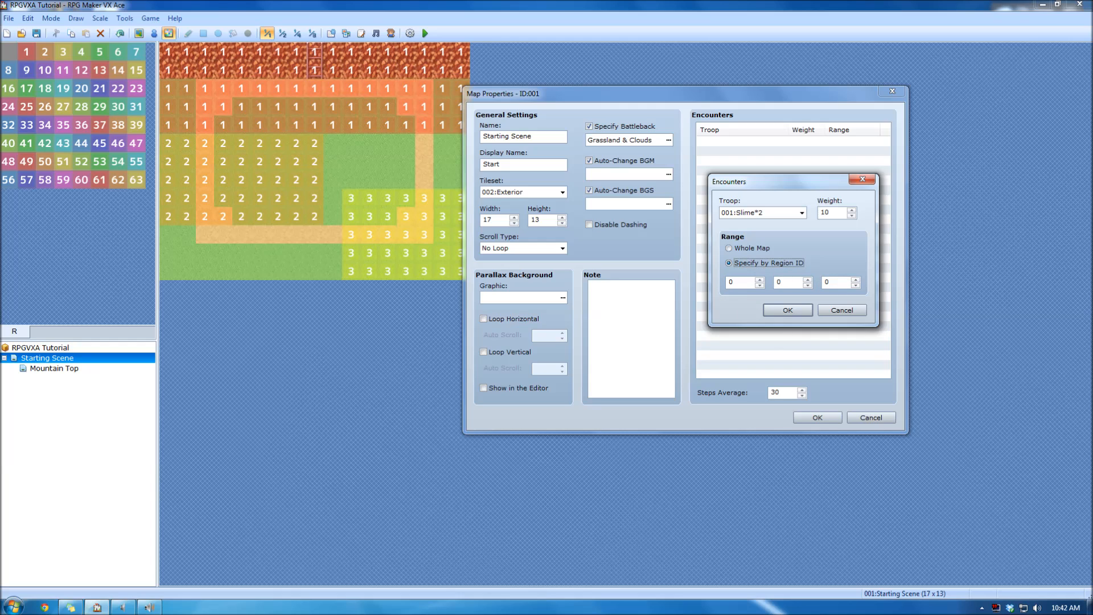
key("Tab")
type("1")
key("Tab")
type("1")
key("Tab")
type("1")
left_click(789, 310)
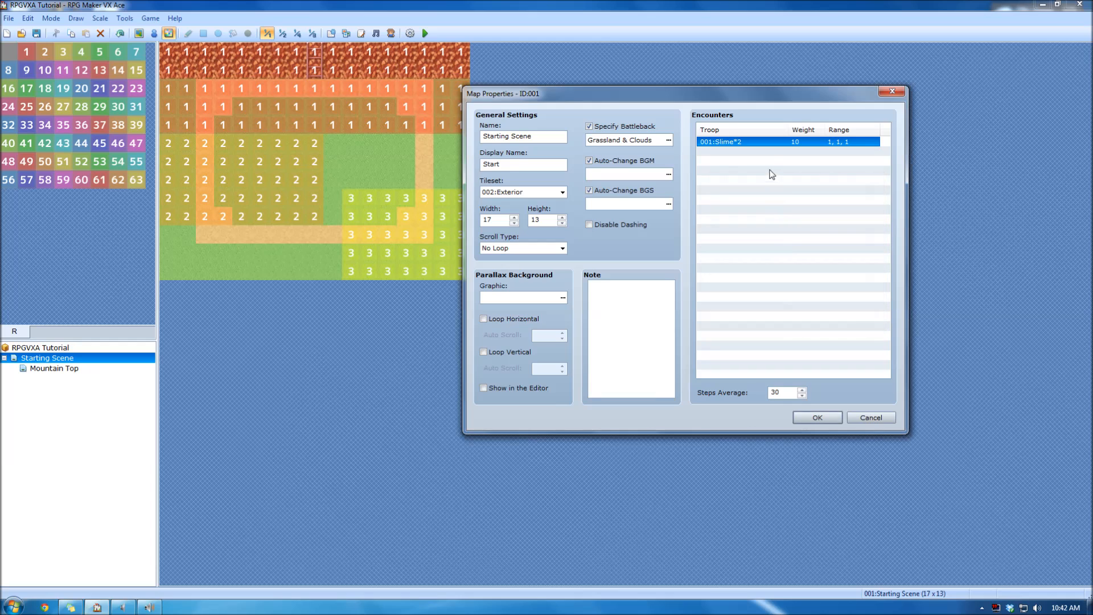
- Add a second encounter with the troop 002:Bat*2, restricted to region IDs 2, 2, 3
double_click(775, 152)
left_click(788, 211)
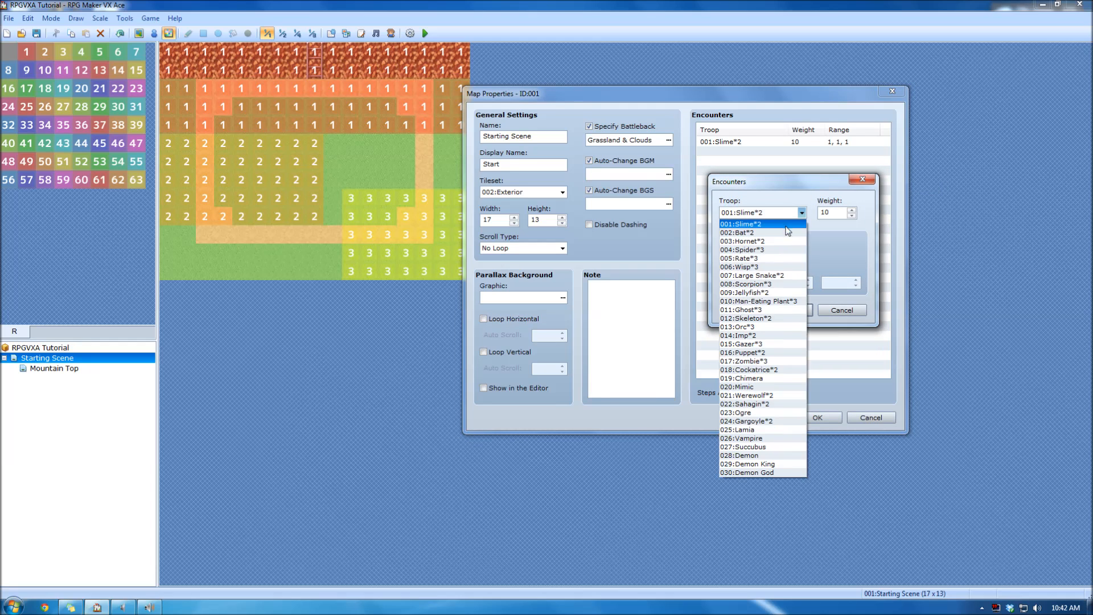
left_click(791, 231)
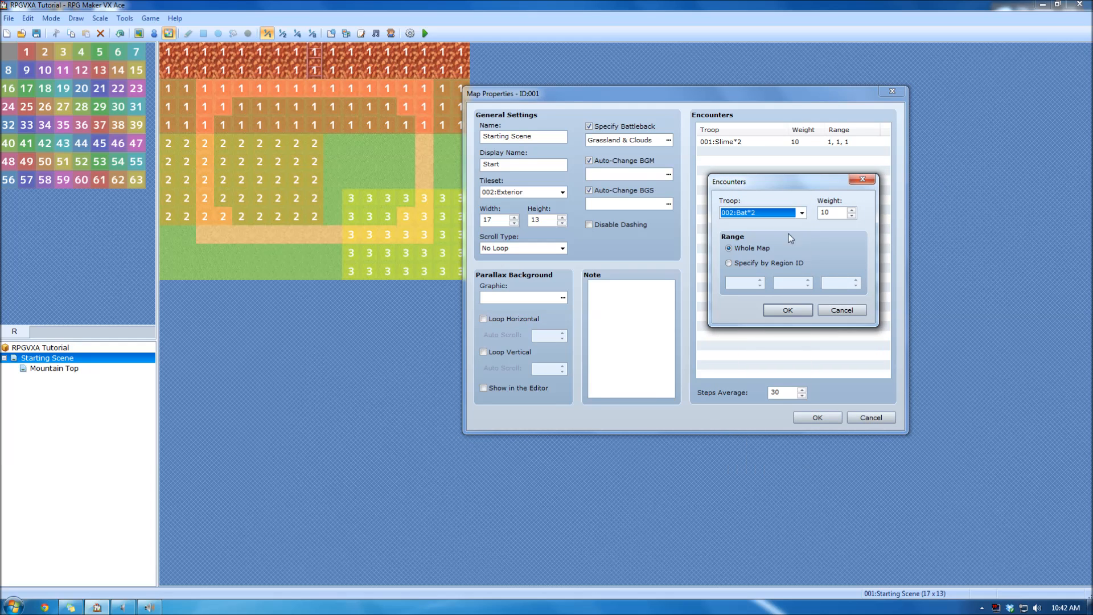
left_click(751, 263)
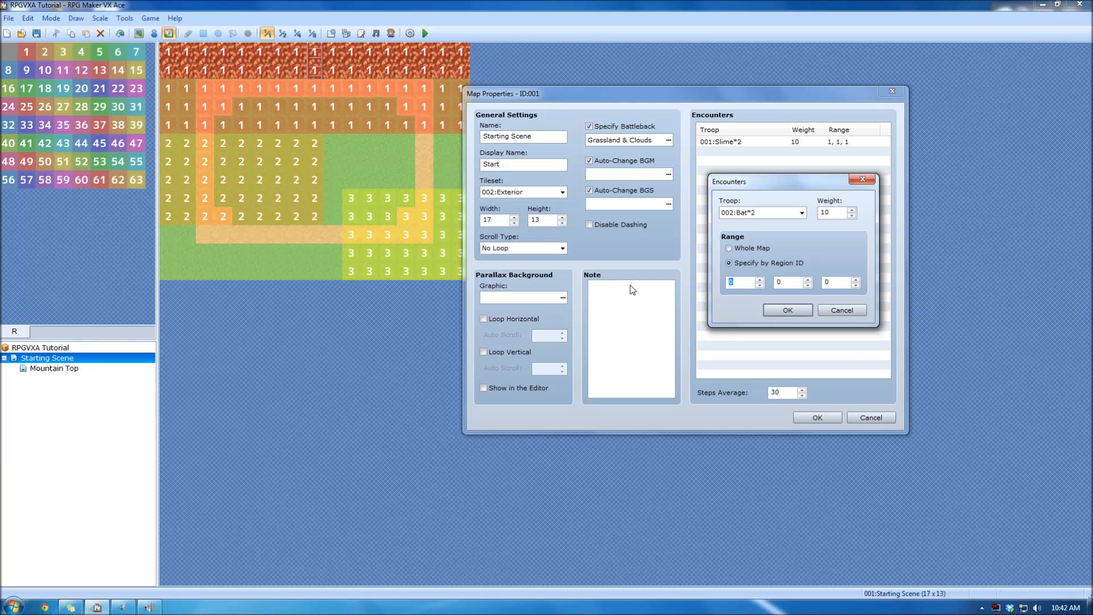
type("2")
key("Tab")
type("3")
left_click(792, 312)
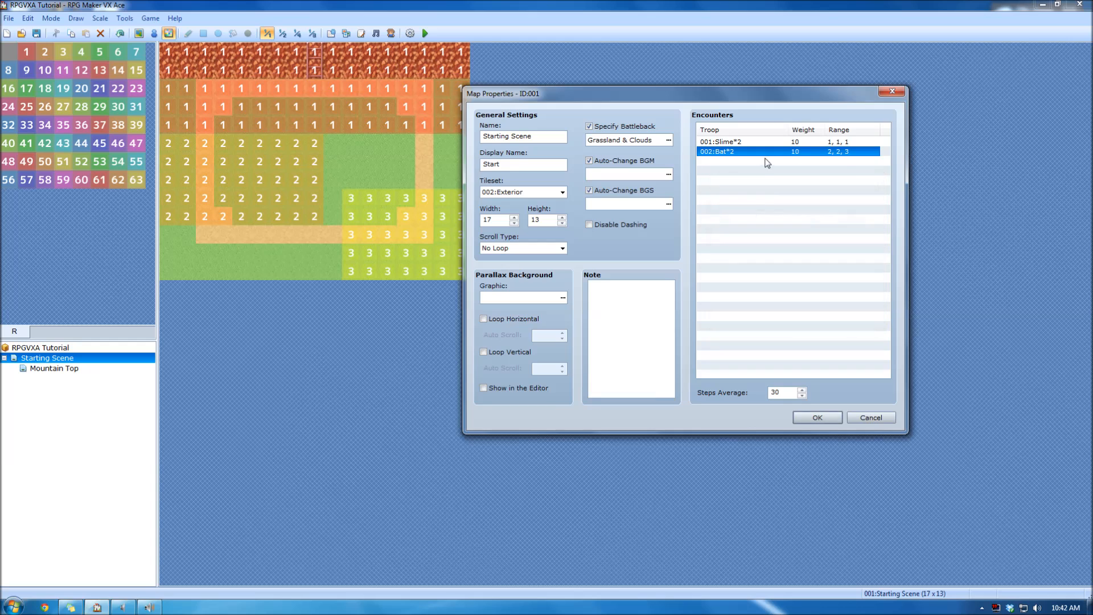
- Add a third encounter with the troop 003:Hornet*2 covering the whole map and apply the map properties
left_click(762, 163)
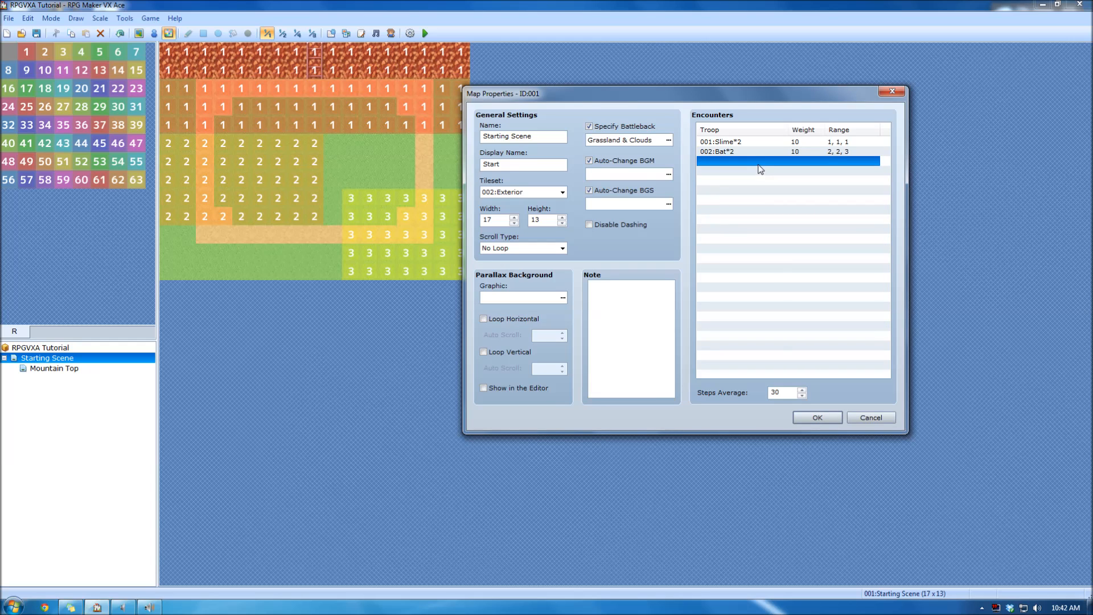
double_click(762, 167)
left_click(784, 216)
left_click(785, 242)
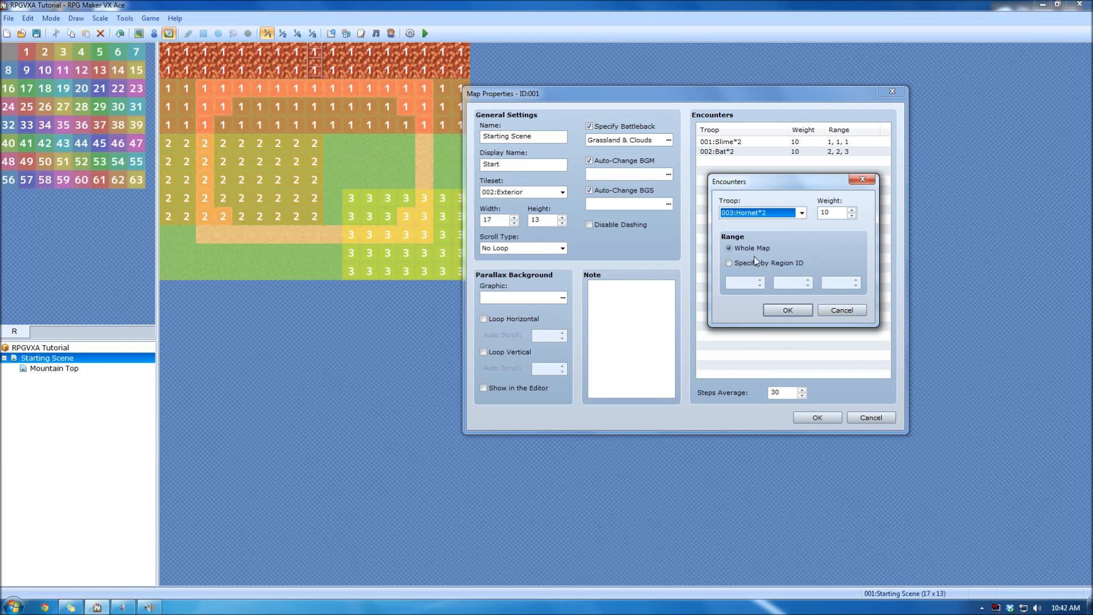
left_click(780, 312)
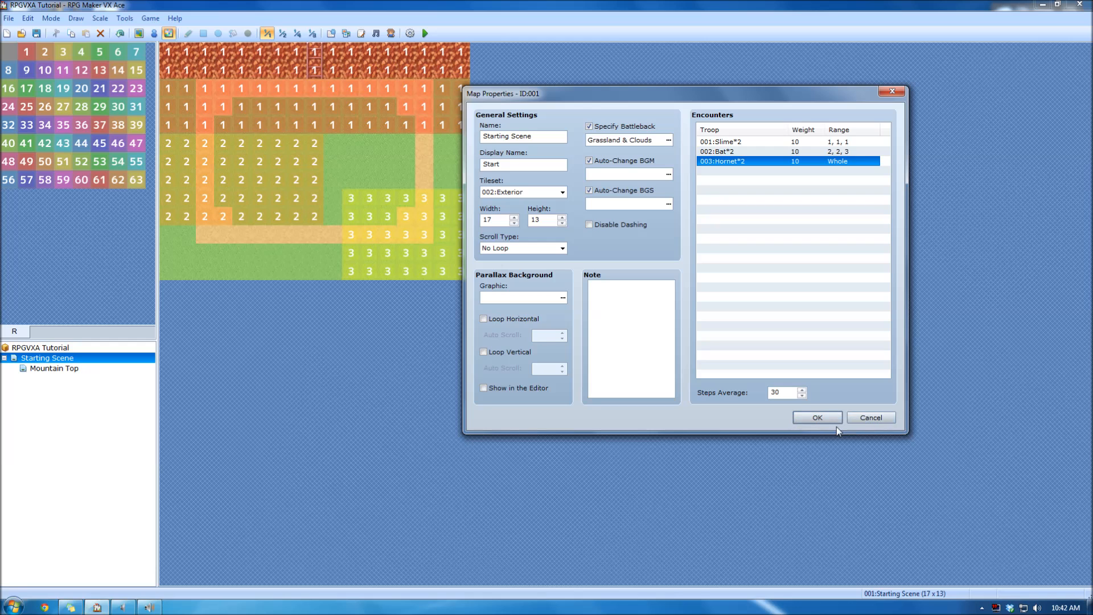
left_click(817, 418)
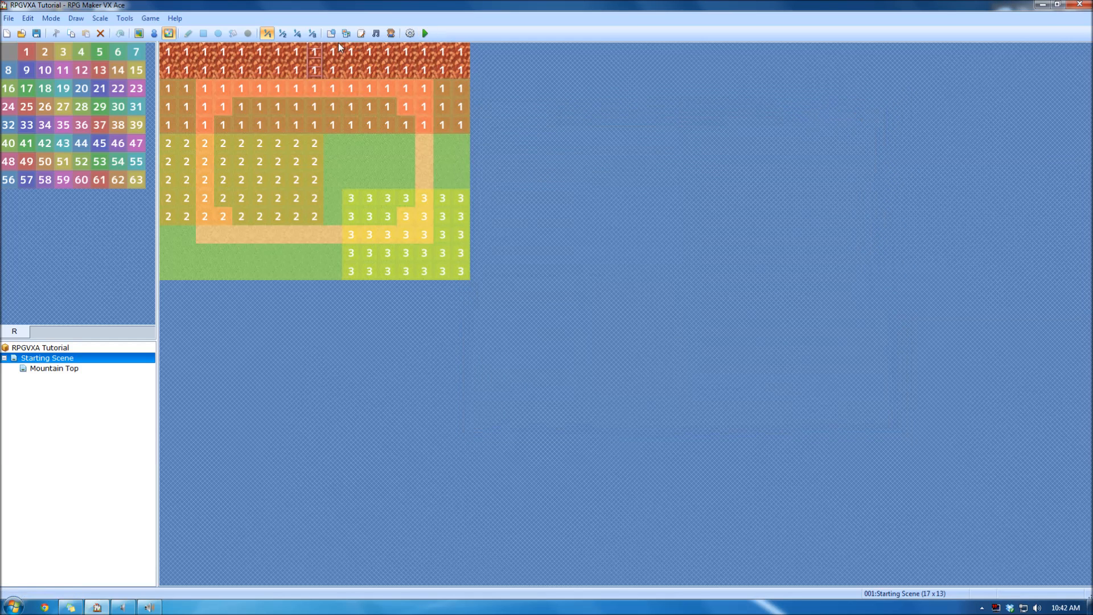
- Review the Slime, Bat and Hornet entries in the enemy database
left_click(335, 34)
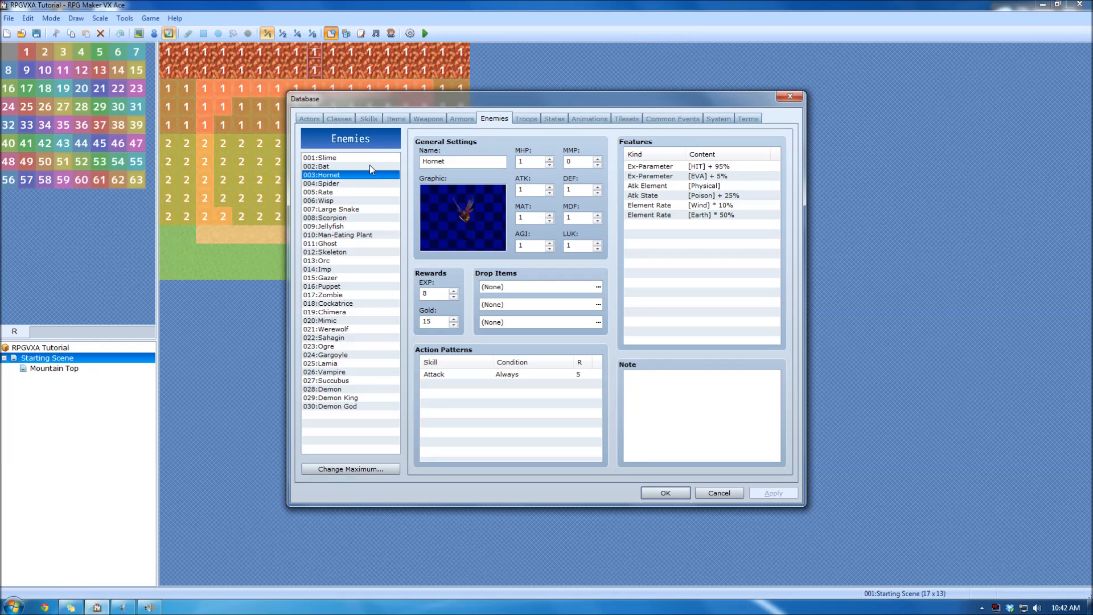
left_click(370, 165)
left_click(371, 158)
left_click(368, 166)
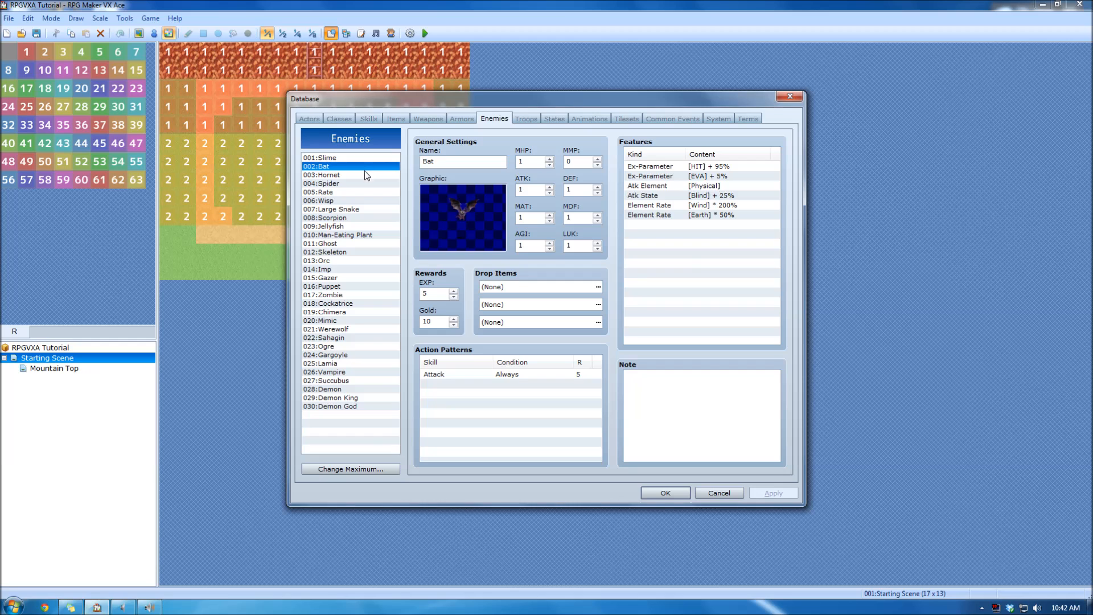
left_click(367, 175)
left_click(364, 158)
left_click(663, 493)
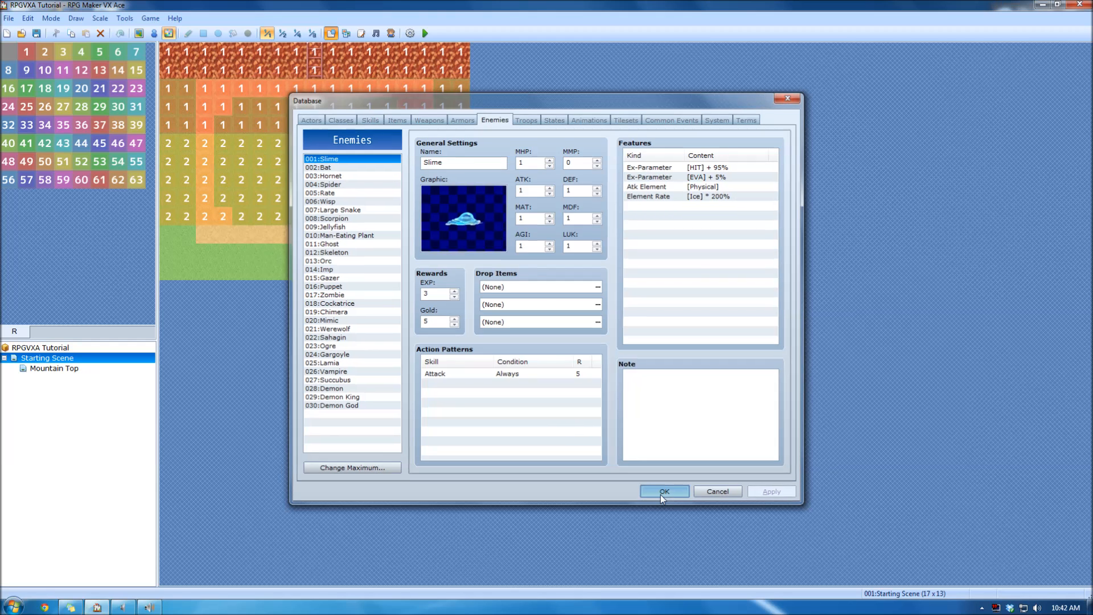
- Start a playtest of the game and continue from save File 1
left_click(425, 33)
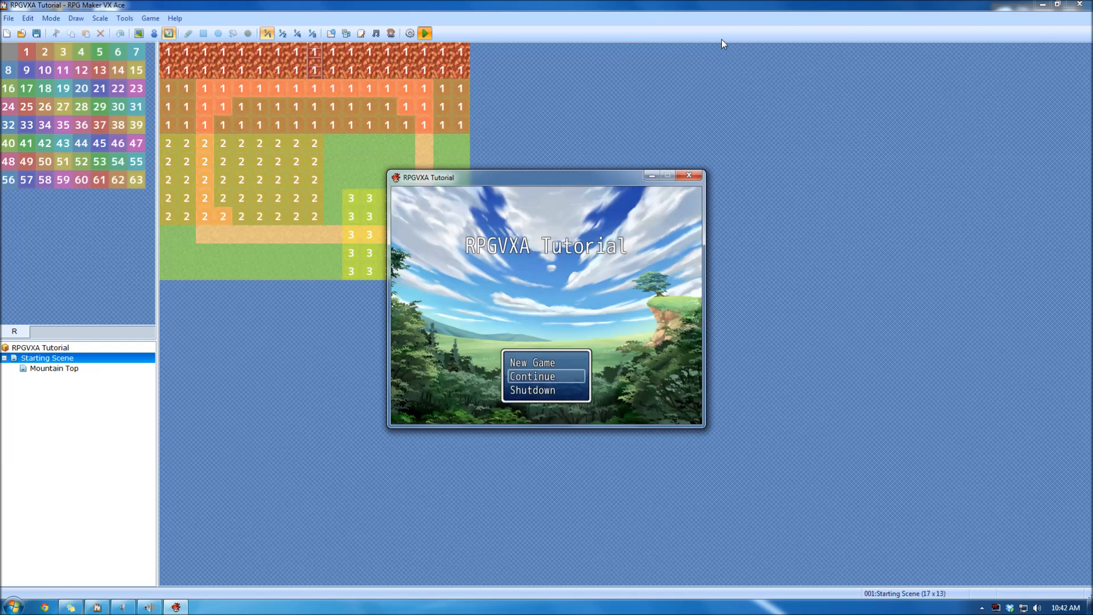
key("Return")
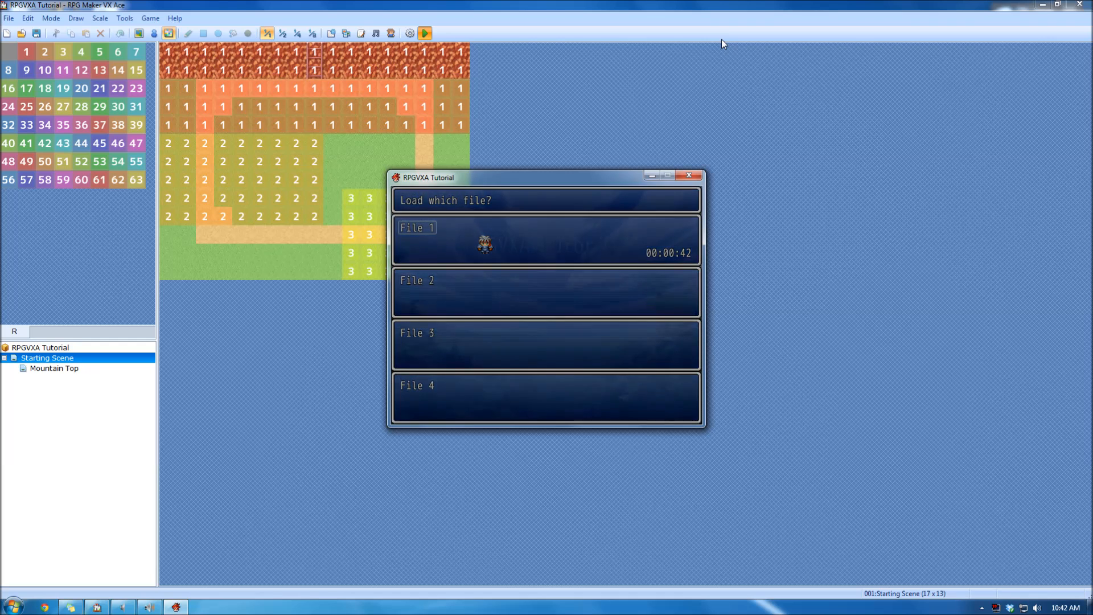
key("Return")
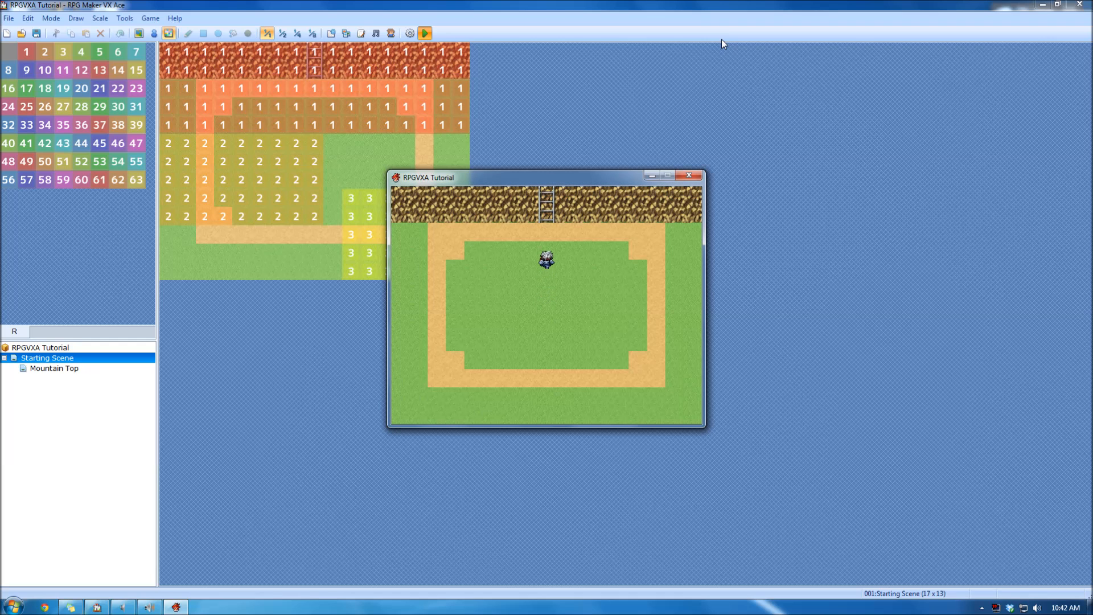
- Walk the hero up to the path below the cliff and pace through region 1 until a battle starts
key("Up")
key("Up")
key("Left")
key("Left")
key("Left")
key("Right")
key("Right")
key("Right")
key("Right")
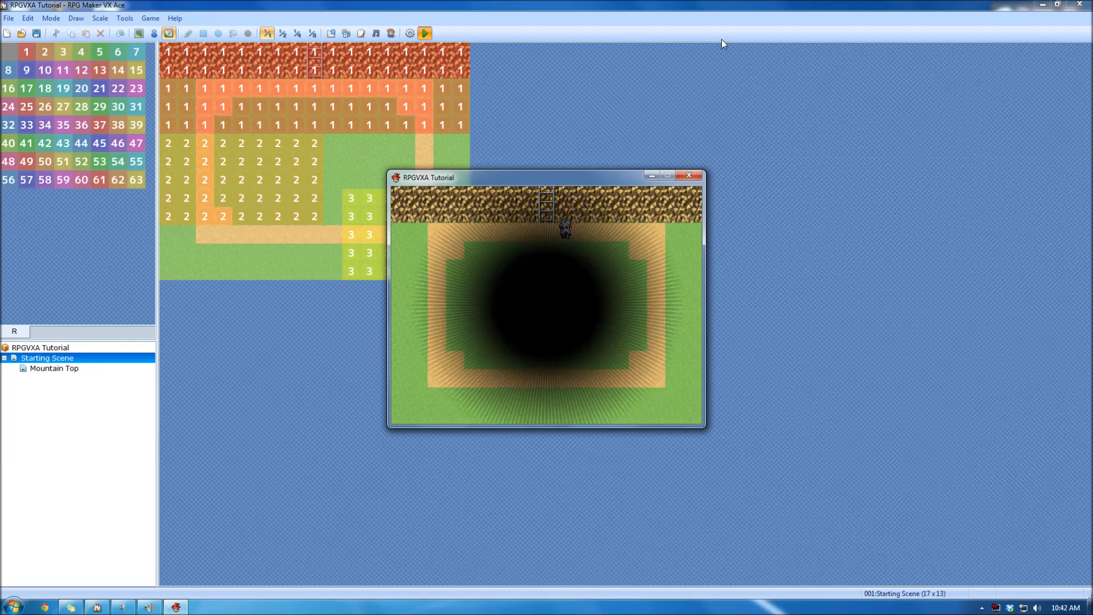
- Lower the volume of the running RPGVXA Tutorial game in the Windows Volume Mixer and return to the game
left_click(125, 606)
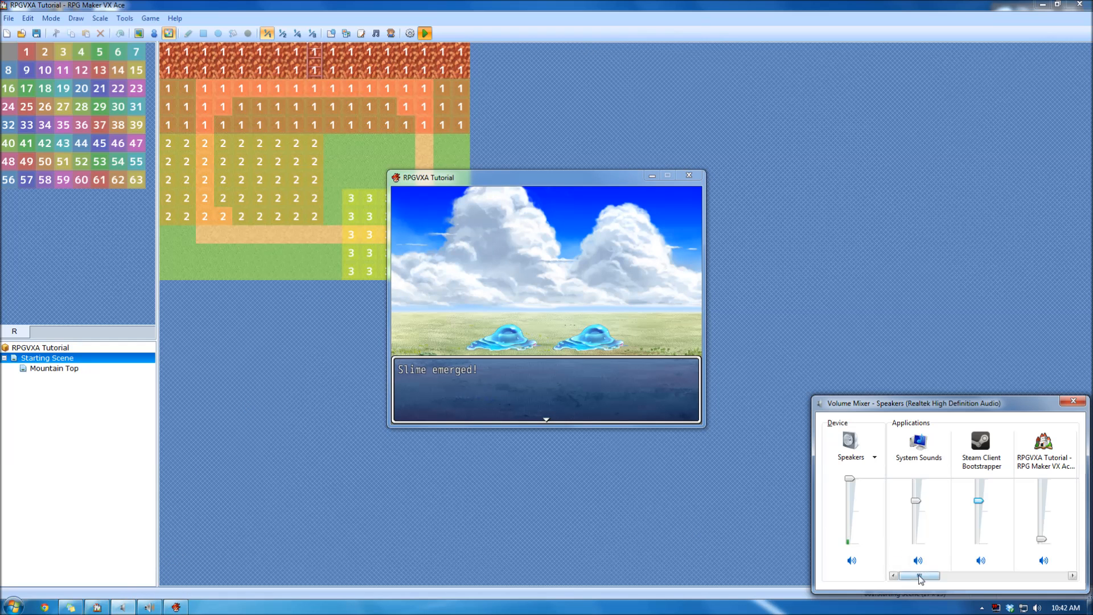
left_click_drag(920, 579, 1048, 576)
mouse_move(1045, 541)
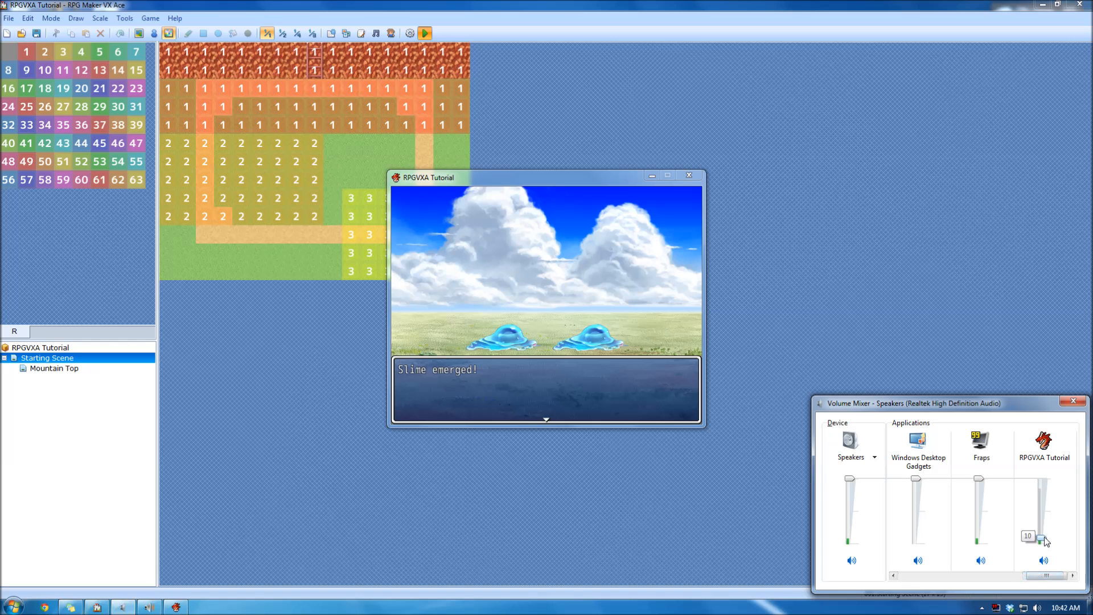
left_click_drag(1044, 537, 1044, 542)
left_click(502, 325)
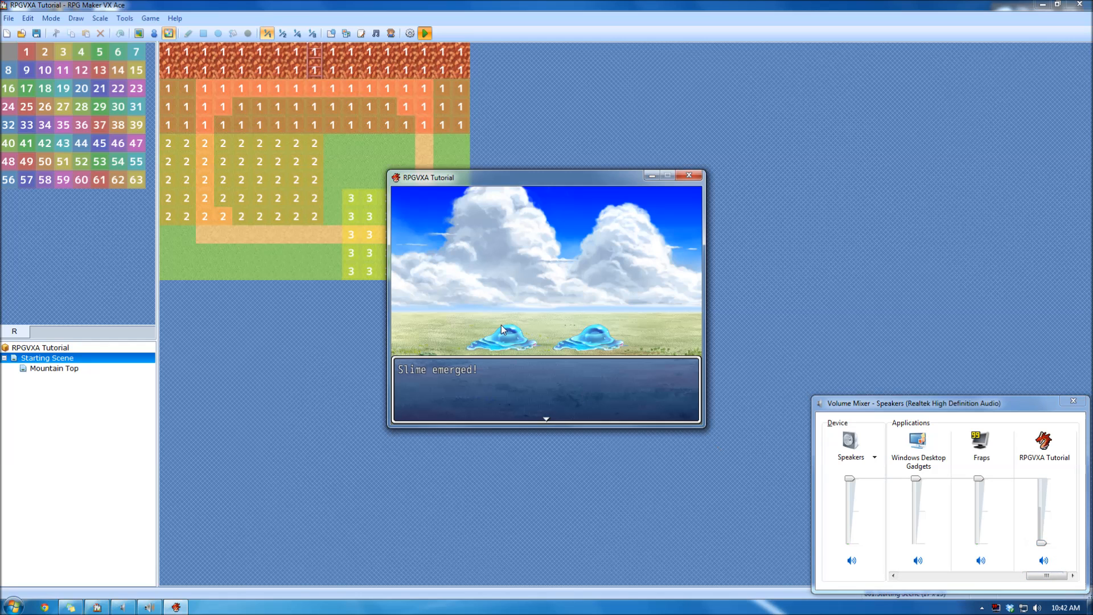
- Fight the two Slimes with basic attacks until the battle is won and dismiss the victory message
key("Return")
key("Return")
key("Return")
key("Return")
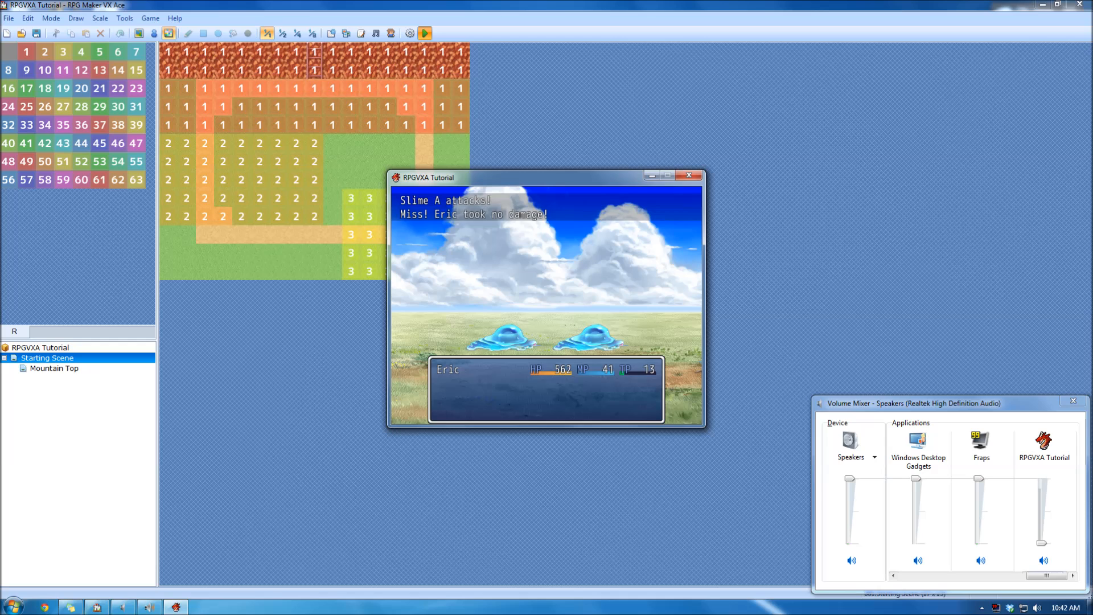
key("Return")
key("Return")
key("Return")
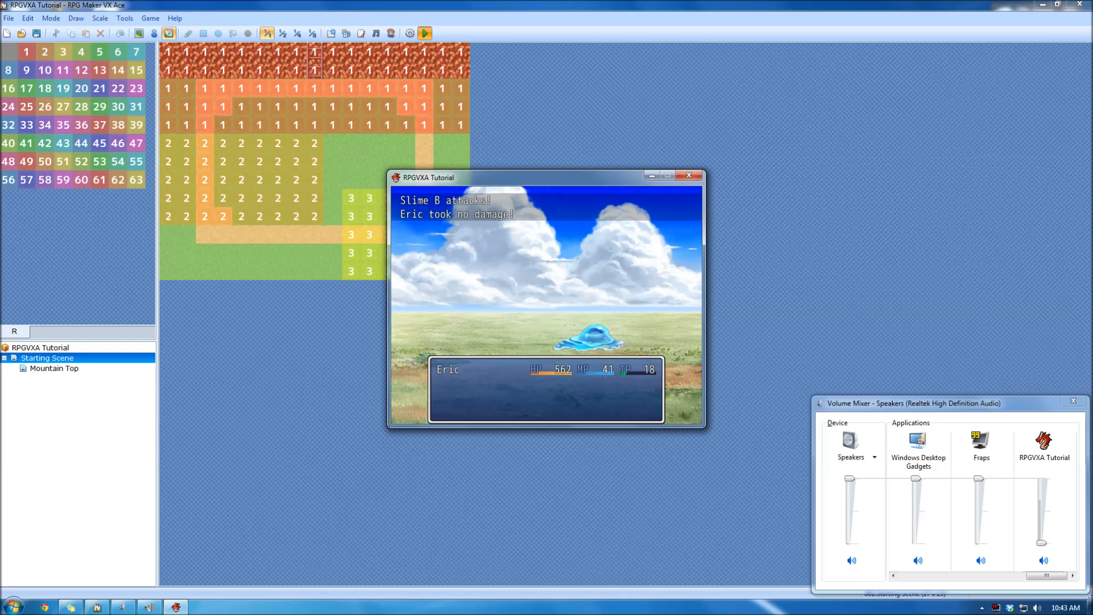
key("Return")
key("Return")
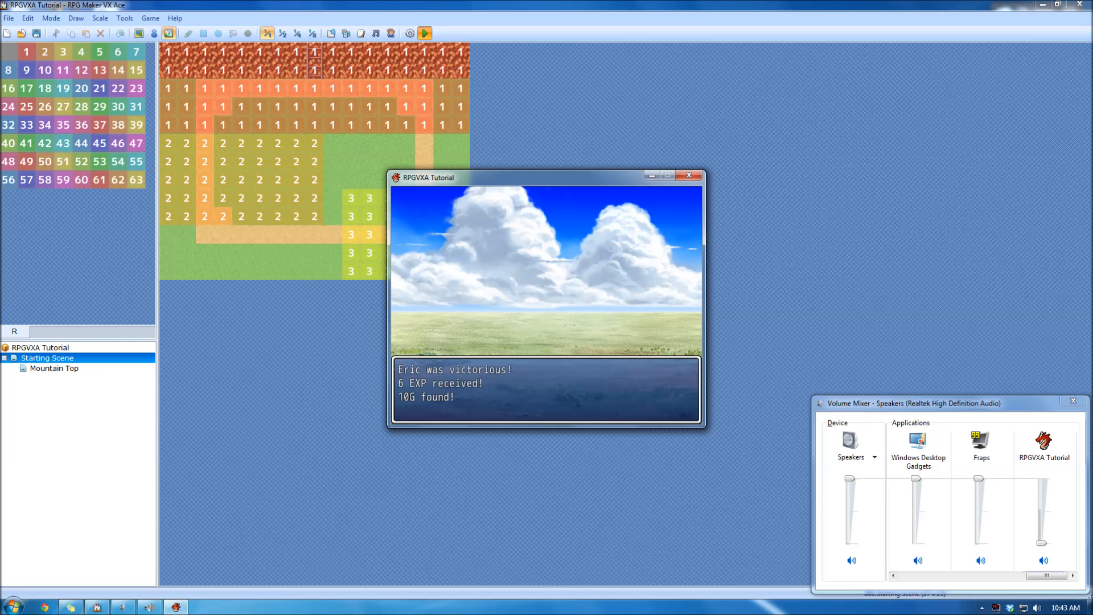
key("Return")
- Walk the hero west and south from the ladder, circling on the grass until another random encounter starts
key("Left")
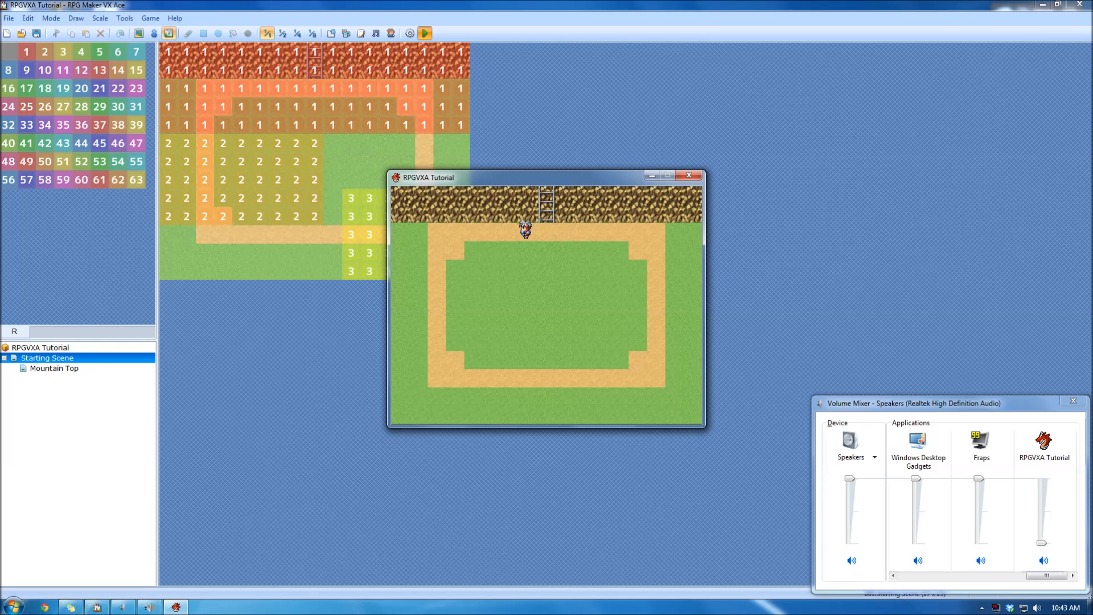
key("Left")
key("Down")
key("Down")
key("Up")
key("Left")
key("Down")
key("Right")
key("Up")
key("Left")
key("Down")
key("Right")
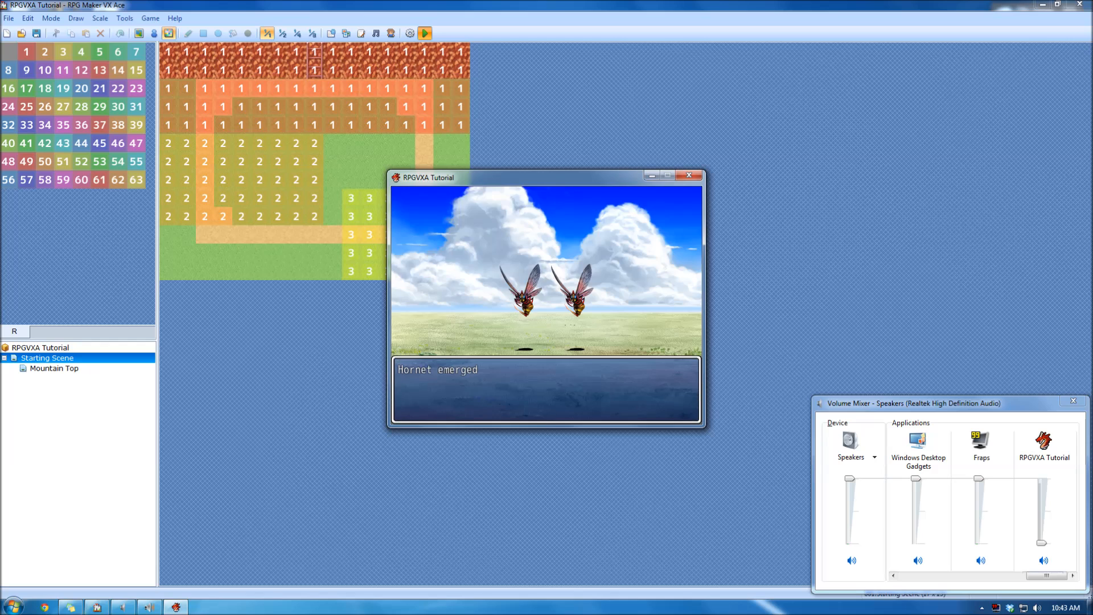
- Defeat both Hornets with basic attacks and return to the map
key("Return")
key("Return")
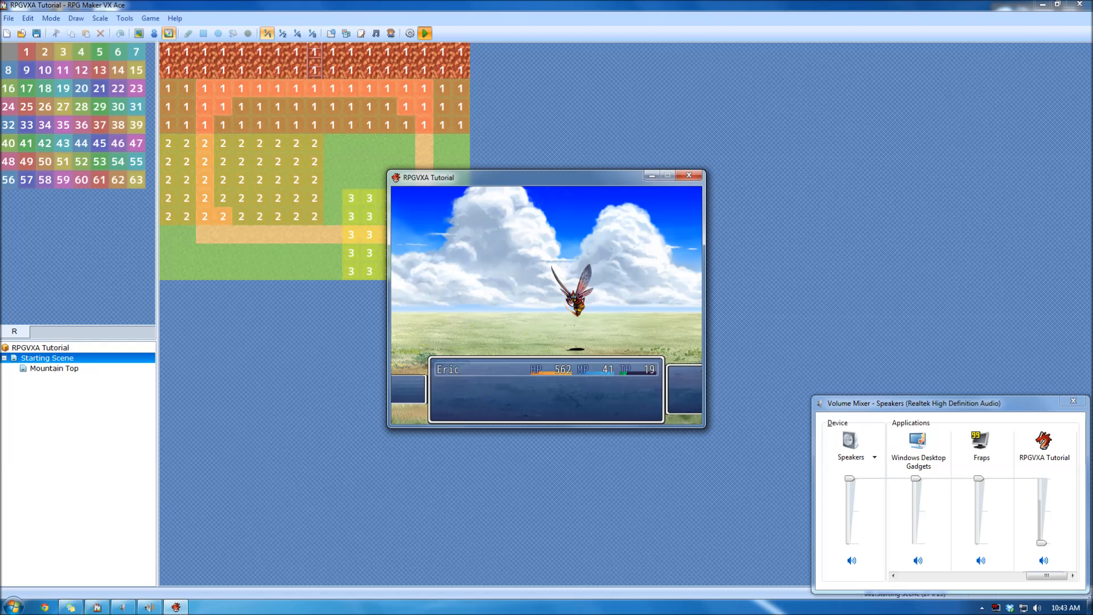
key("Return")
key("Return")
key("Return")
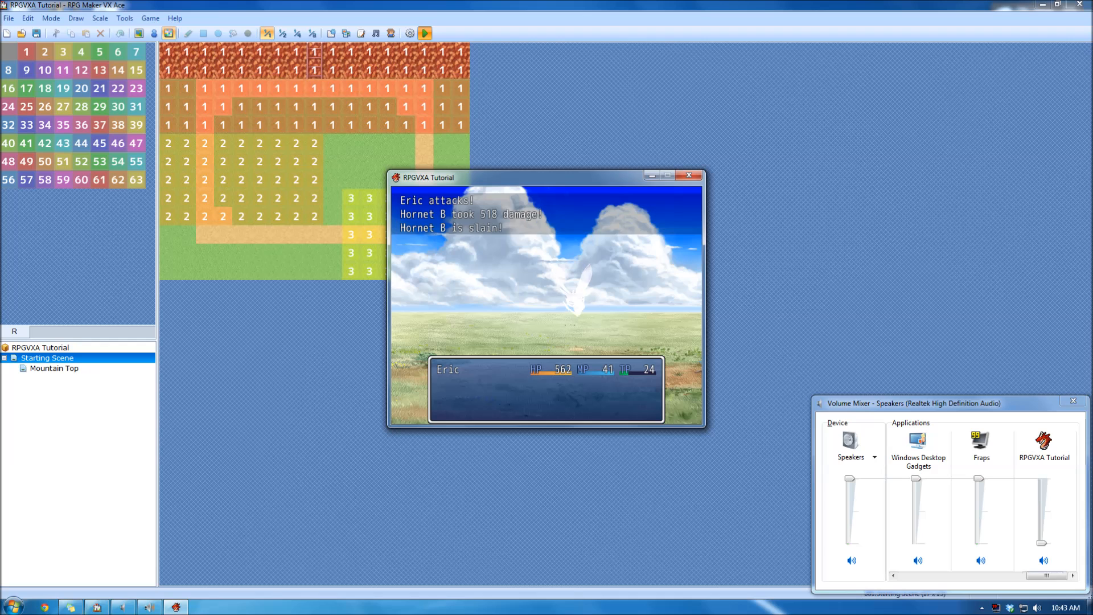
key("Return")
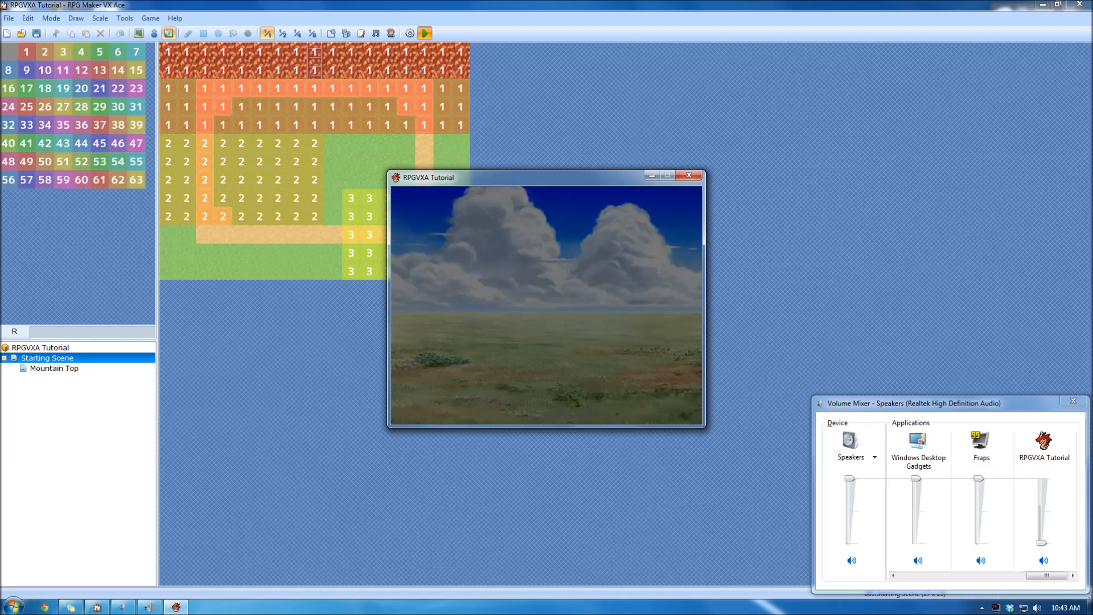
- Roam the western grass of region 2 to trigger another random encounter
key("Down")
key("Right")
key("Up")
key("Left")
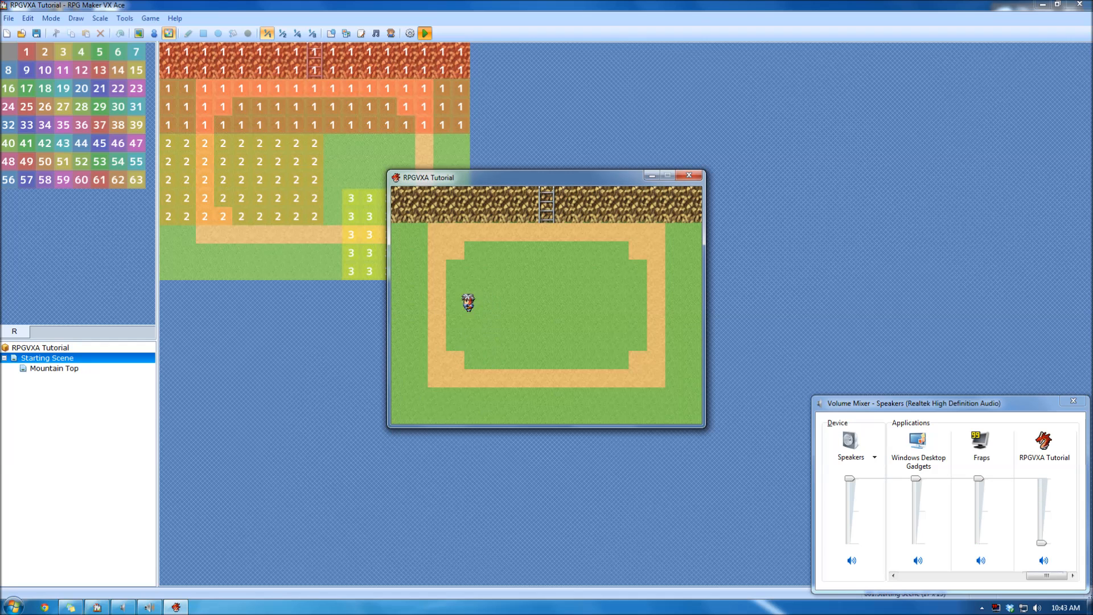
key("Right")
key("Left")
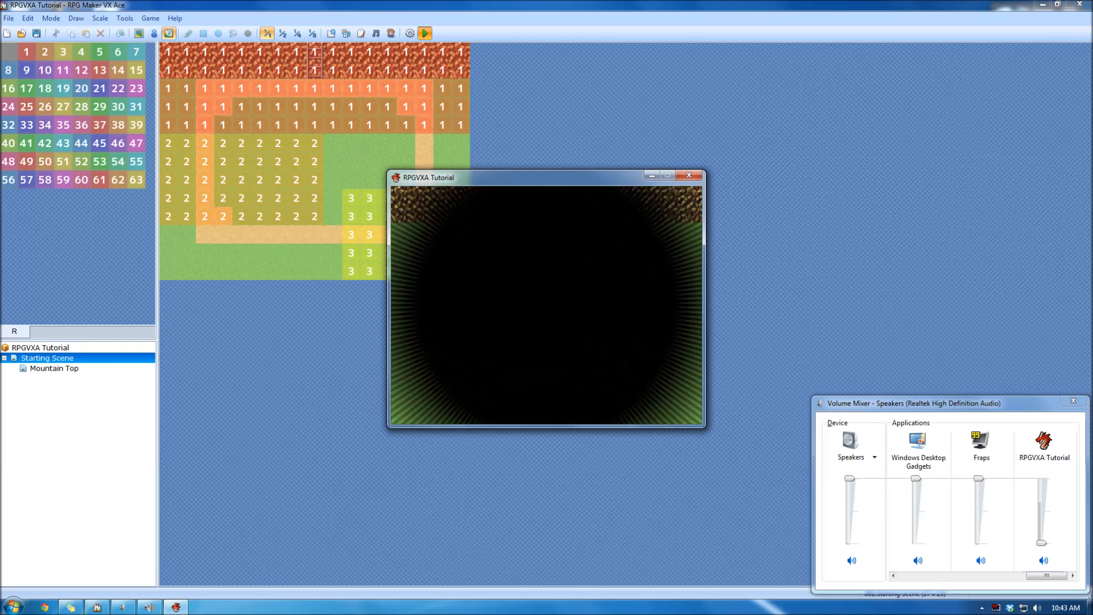
- Attack the second pair of Hornets until both are slain and close the victory message
key("Return")
key("Return")
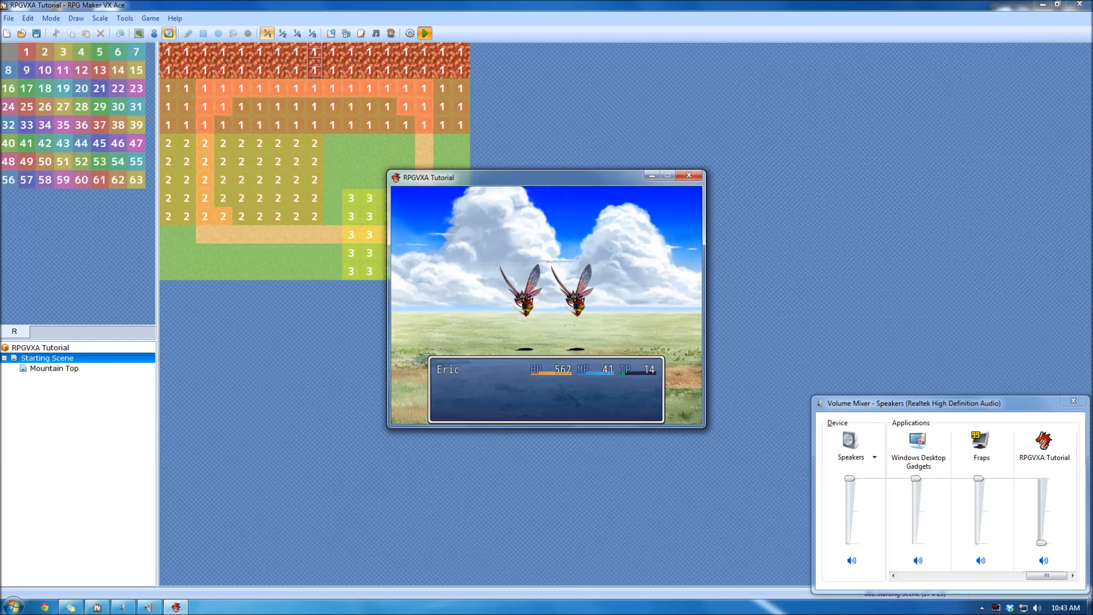
key("Return")
key("Return")
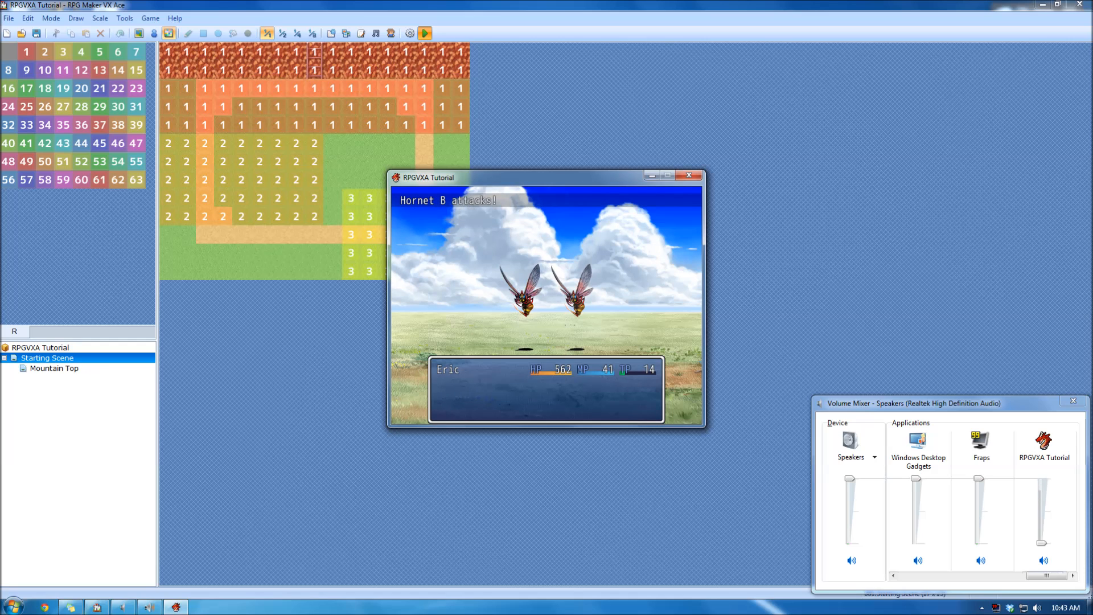
key("Return")
key("Return")
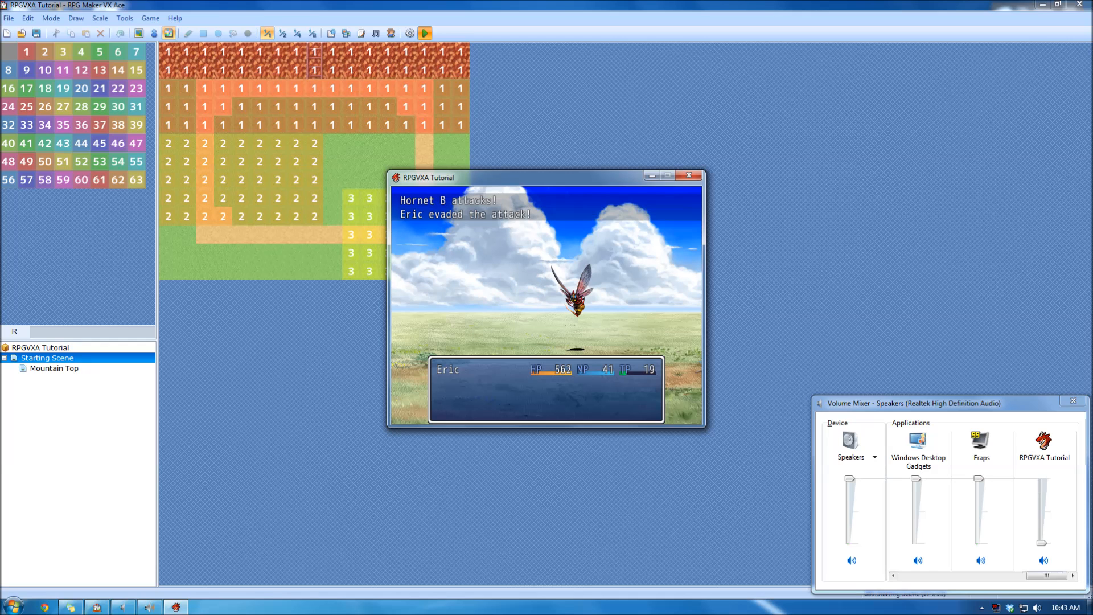
key("Return")
key("Return")
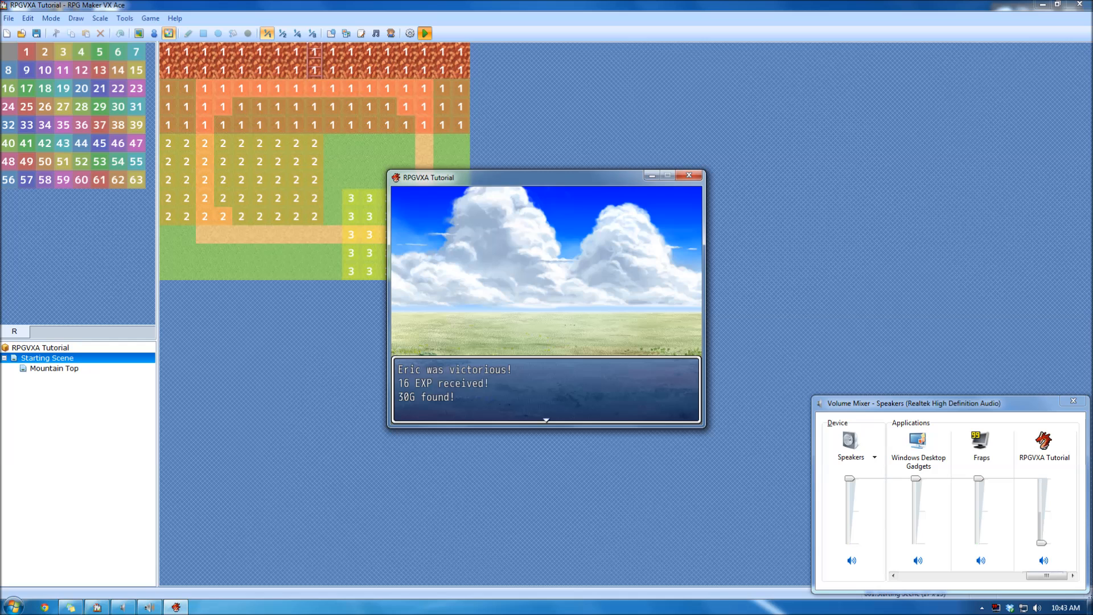
key("Return")
- Keep walking the hero around region 2 toward the map's west edge until a new battle begins
key("Right")
key("Up")
key("Left")
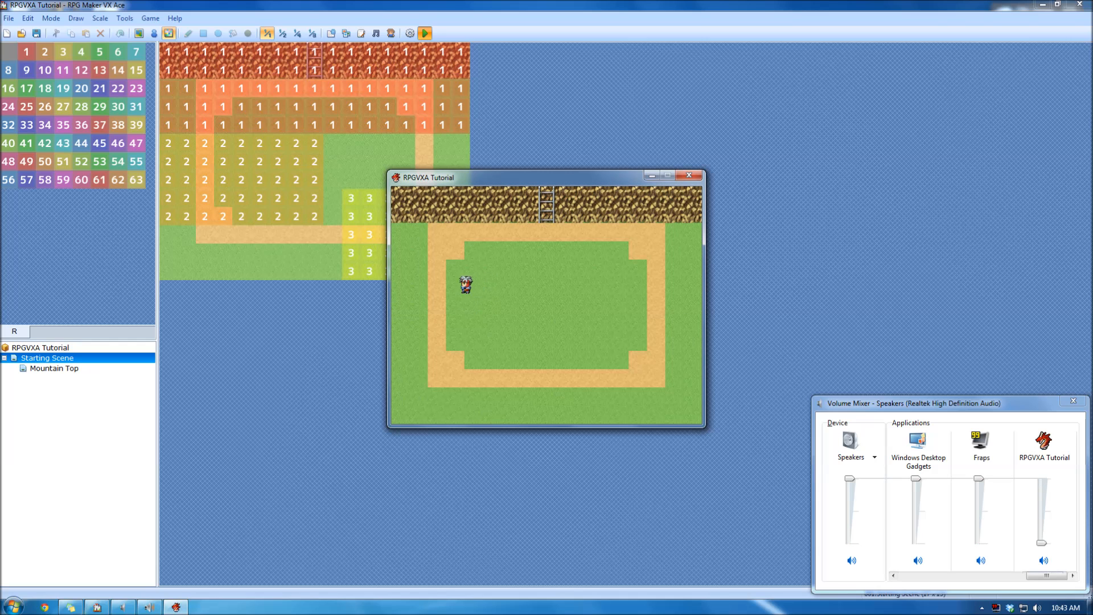
key("Down")
key("Right")
key("Left")
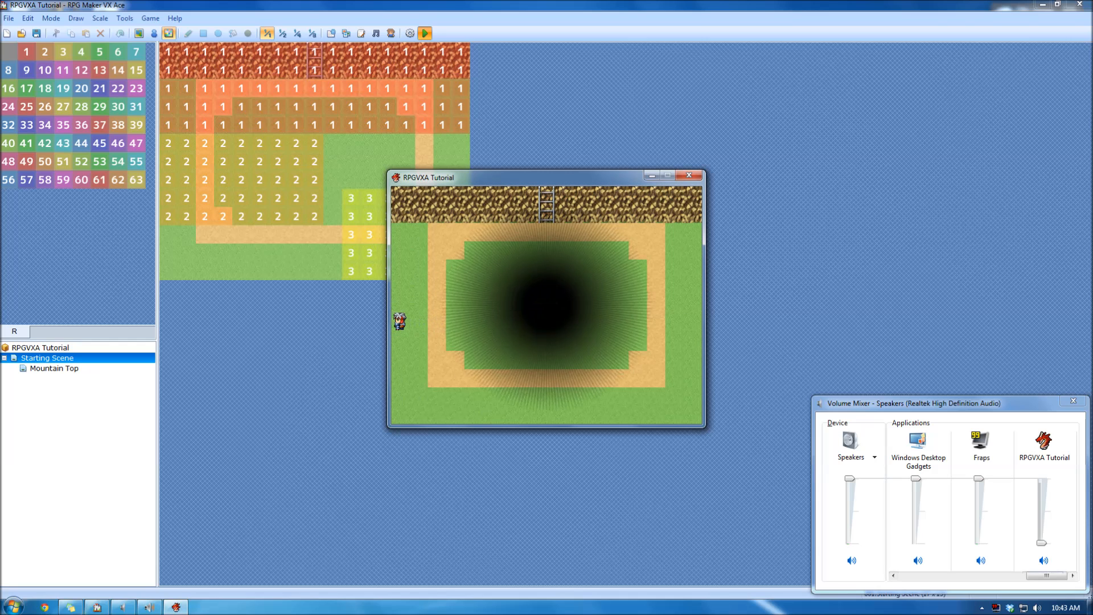
- Defeat the two Bats with basic attacks and return to the map
key("Return")
key("Return")
key("Return")
key("Return")
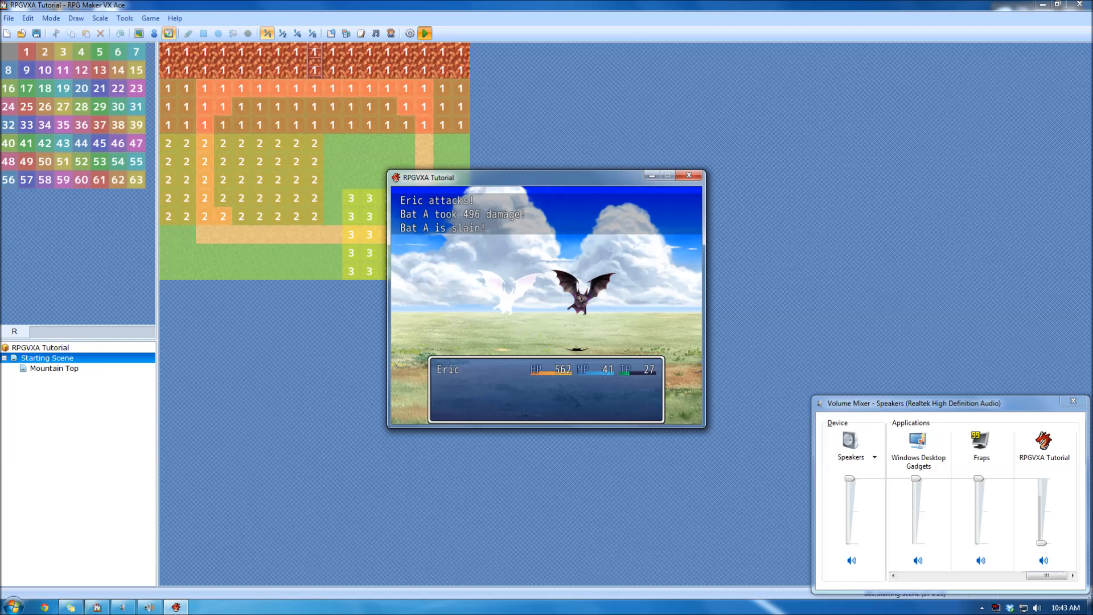
key("Return")
key("Return")
key("Return")
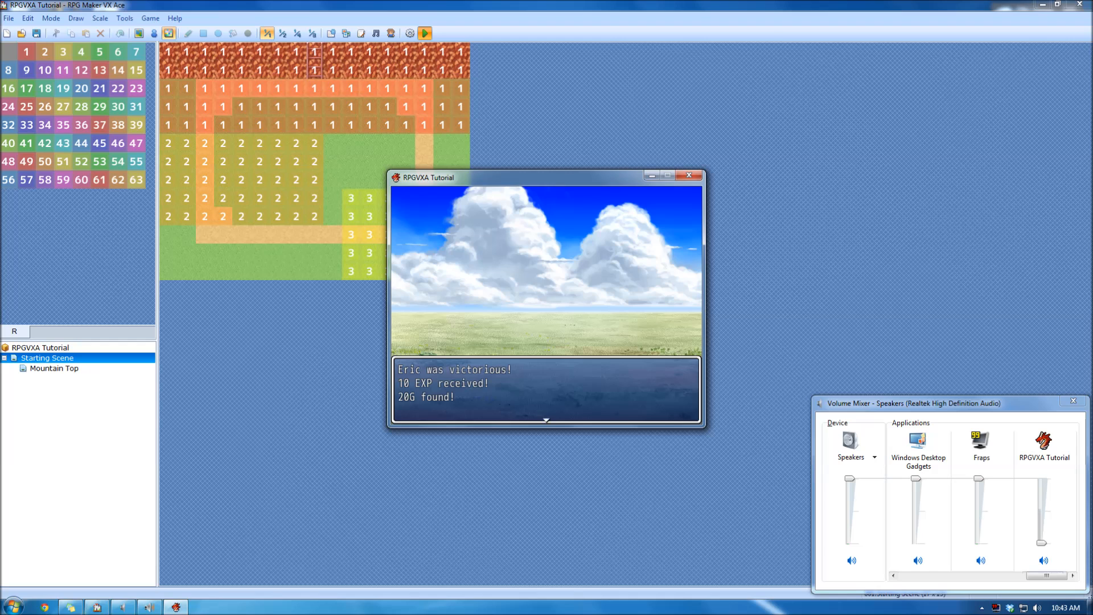
key("Return")
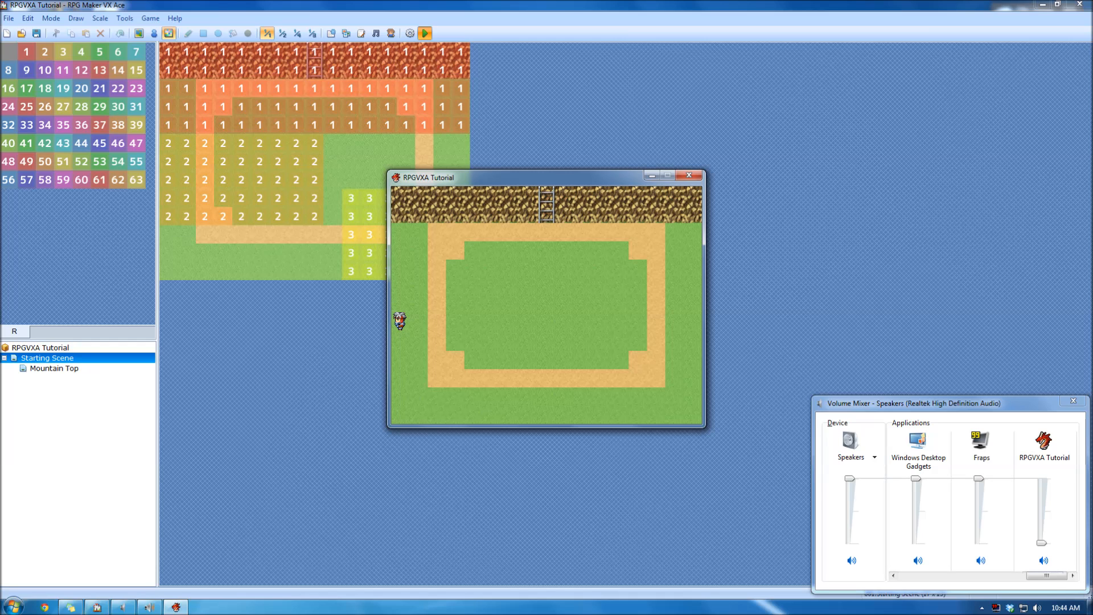
- Pace the hero along the southern strip without a region ID until a battle starts, moving the game window off the editor's map
key("Down")
key("Right")
key("Left")
key("Right")
key("Left")
key("Right")
left_click_drag(538, 179, 630, 68)
key("Left")
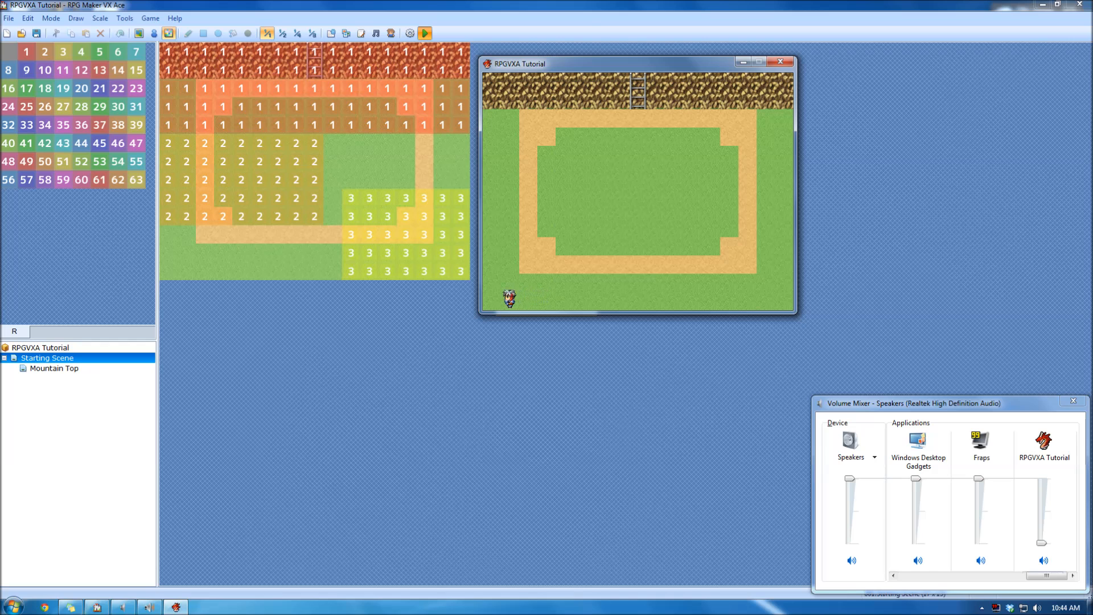
key("Right")
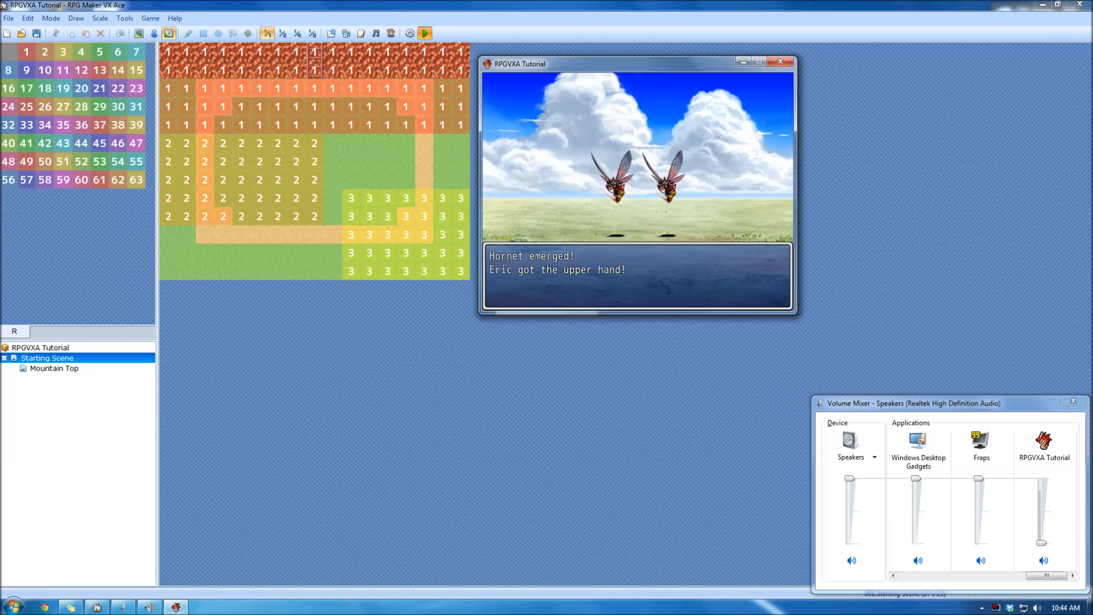
- Defeat the Hornets met outside the numbered regions and dismiss the victory and level-up messages
key("Return")
key("Return")
key("Return")
key("Return")
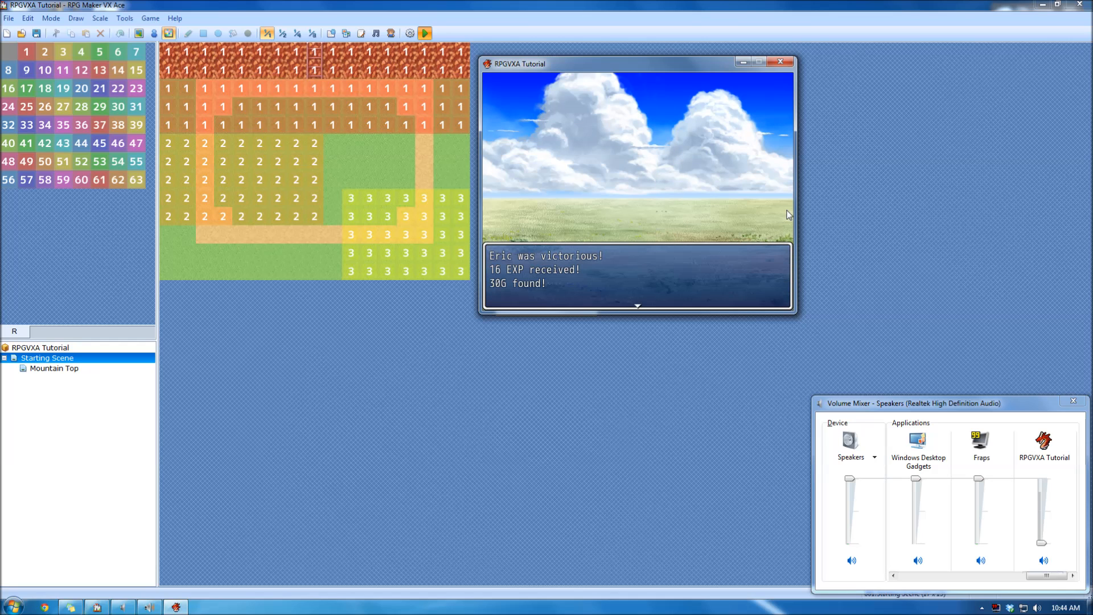
key("Return")
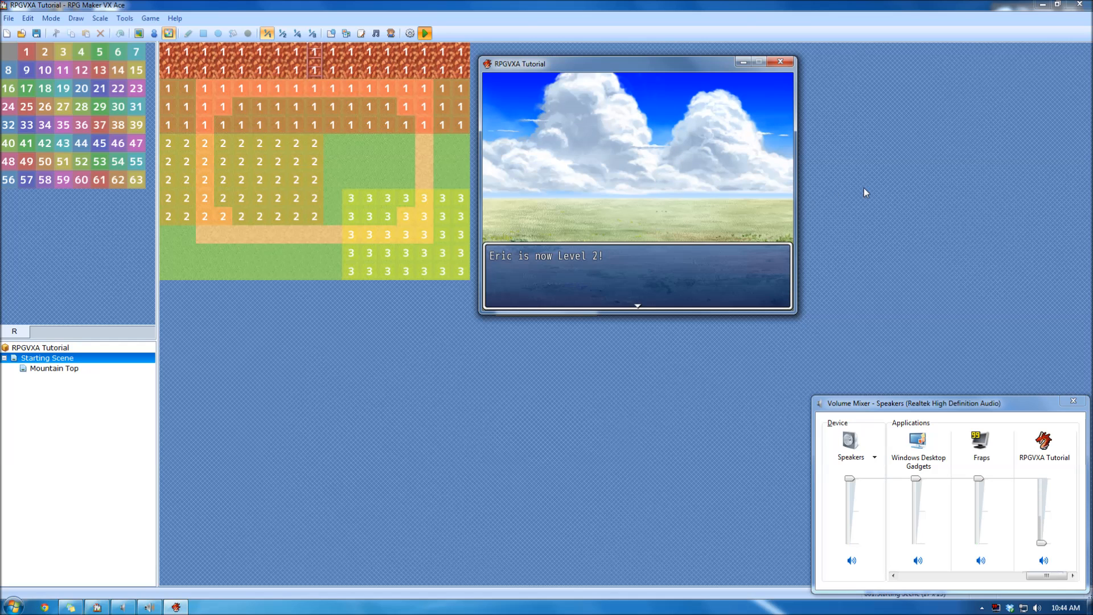
key("Return")
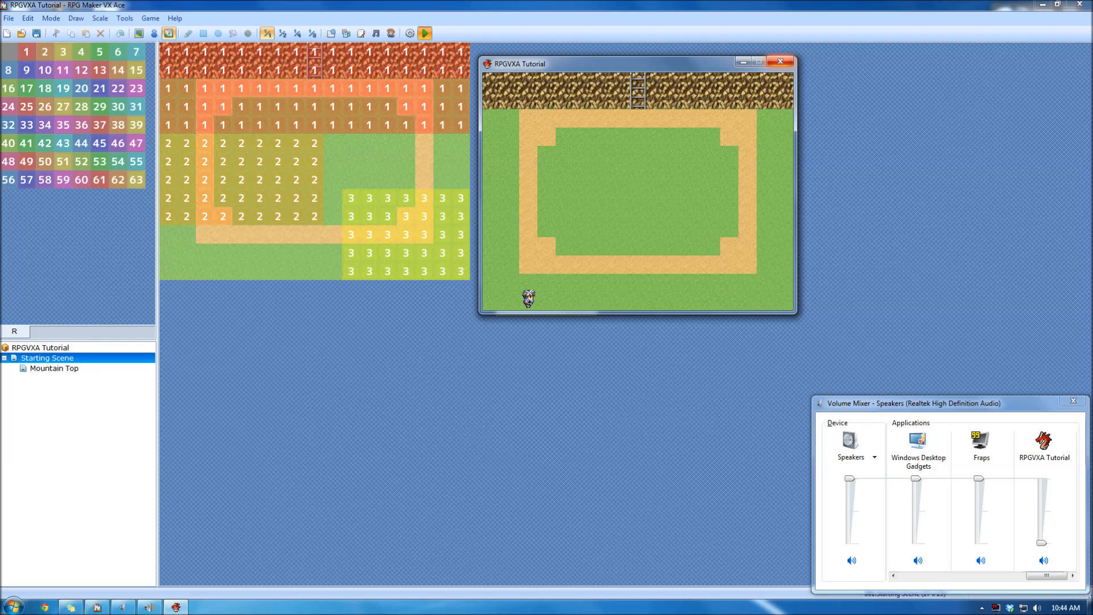
- End the playtest through the game's own Shutdown option, leaving the save screen without saving
key("Escape")
key("Down")
key("Down")
key("Down")
key("Down")
key("Down")
key("Return")
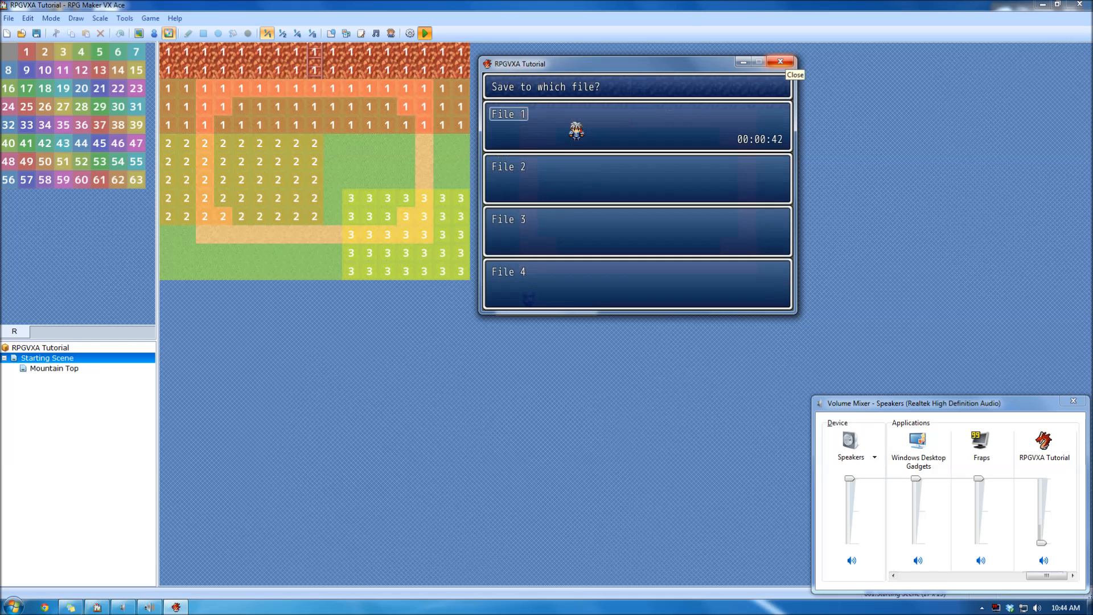
key("Escape")
key("Down")
key("Return")
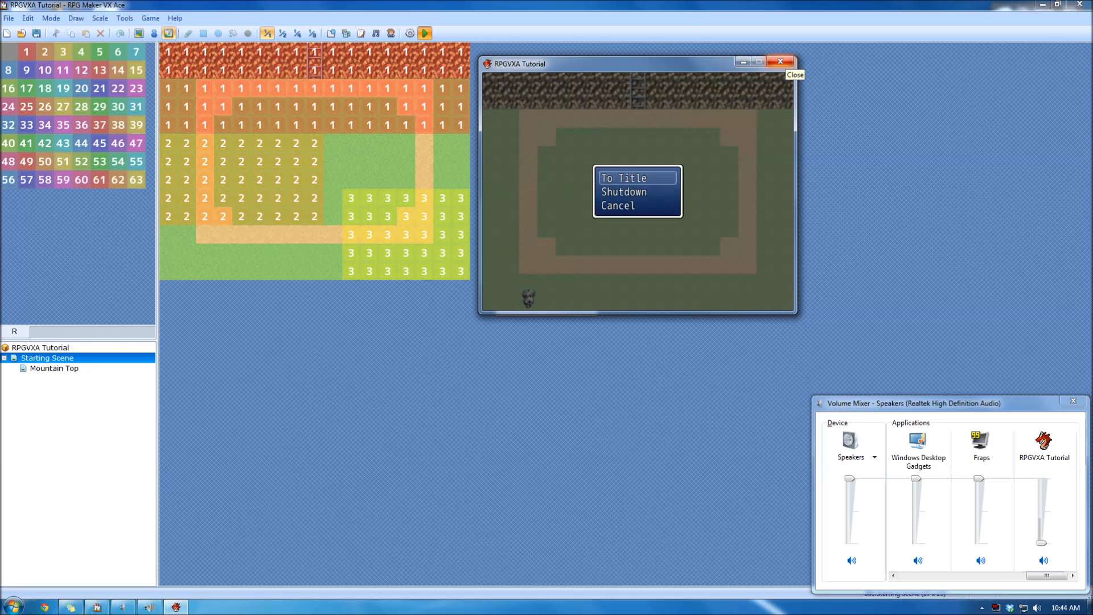
key("Down")
key("Return")
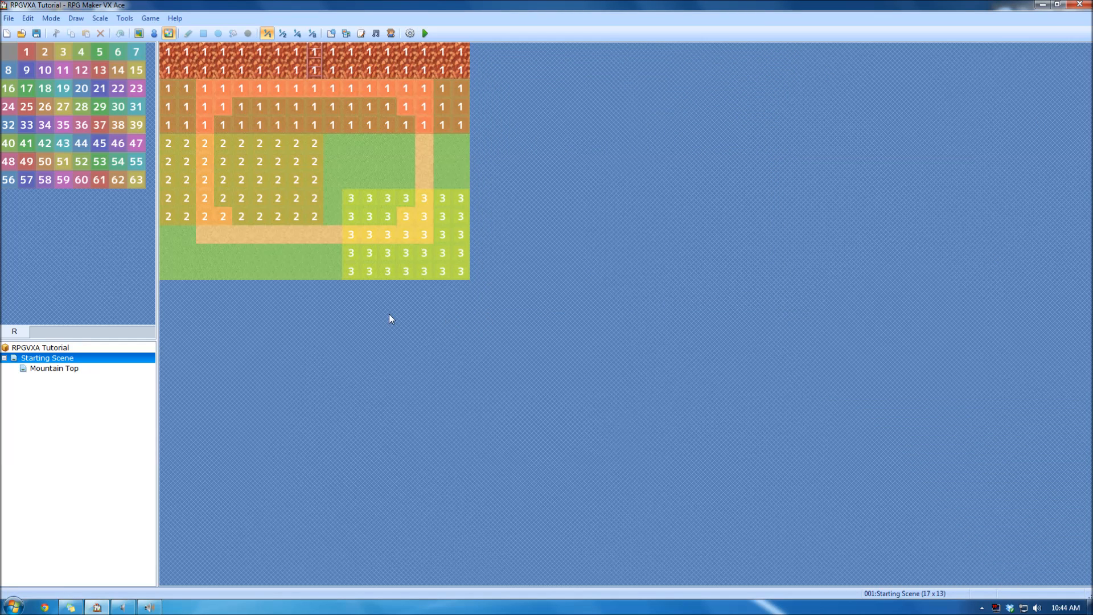
- Review the Mountain Top map's properties and the Starting Scene's general settings, including its available tilesets and scroll types
double_click(110, 369)
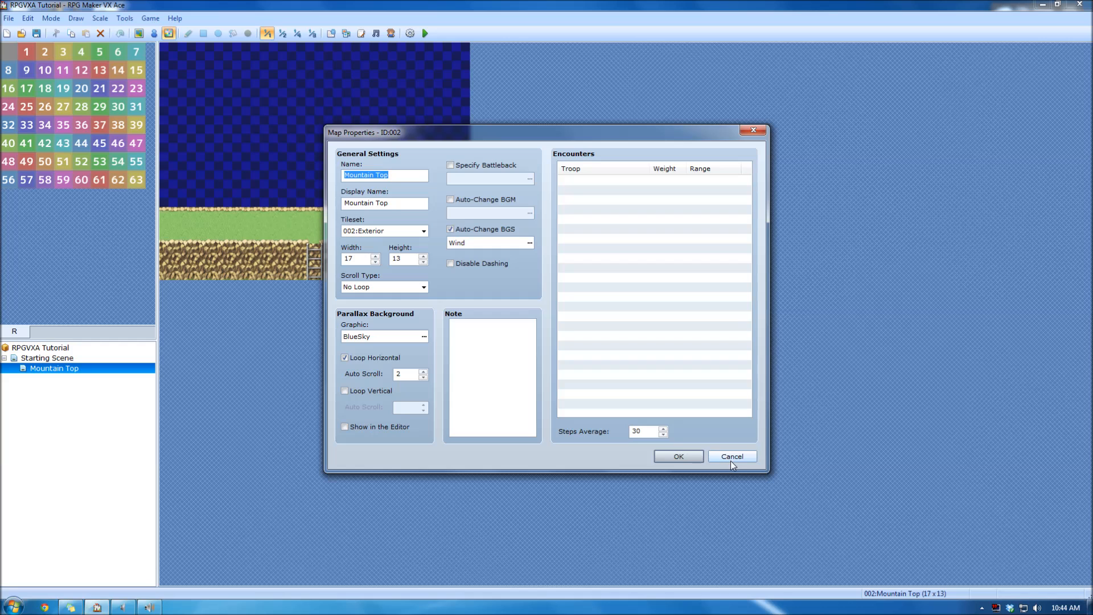
left_click(692, 460)
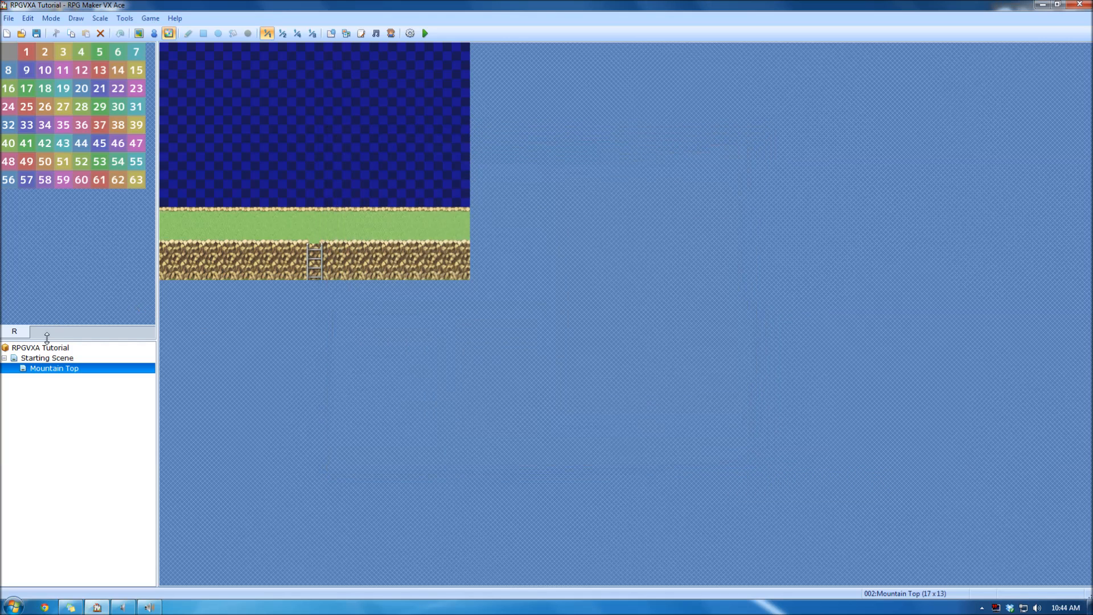
double_click(47, 358)
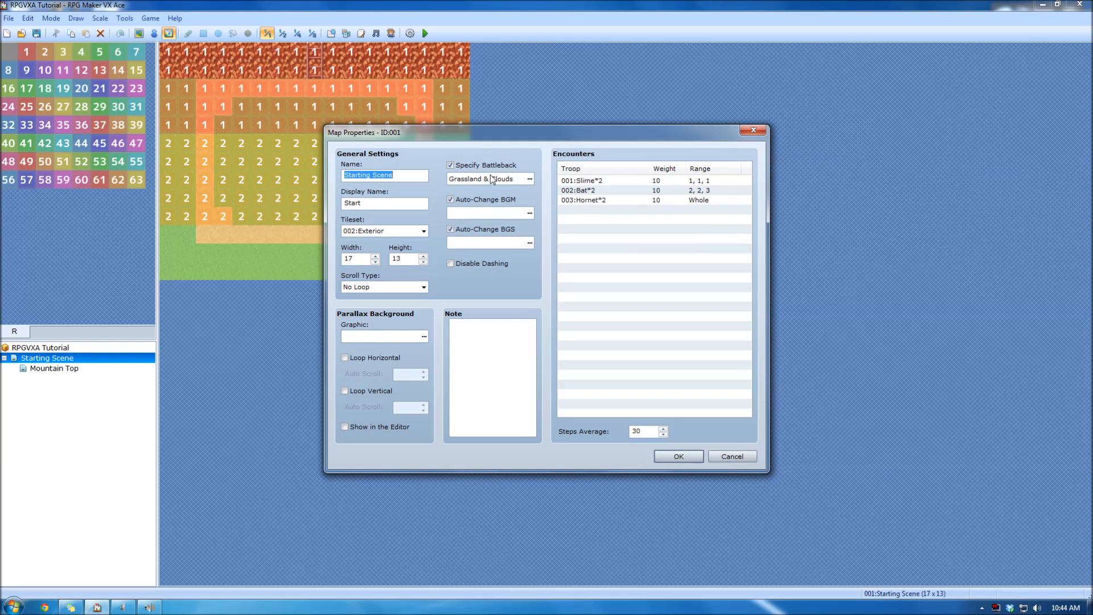
key("End")
left_click_drag(397, 176, 337, 173)
key("Tab")
left_click_drag(447, 138, 466, 133)
left_click(444, 226)
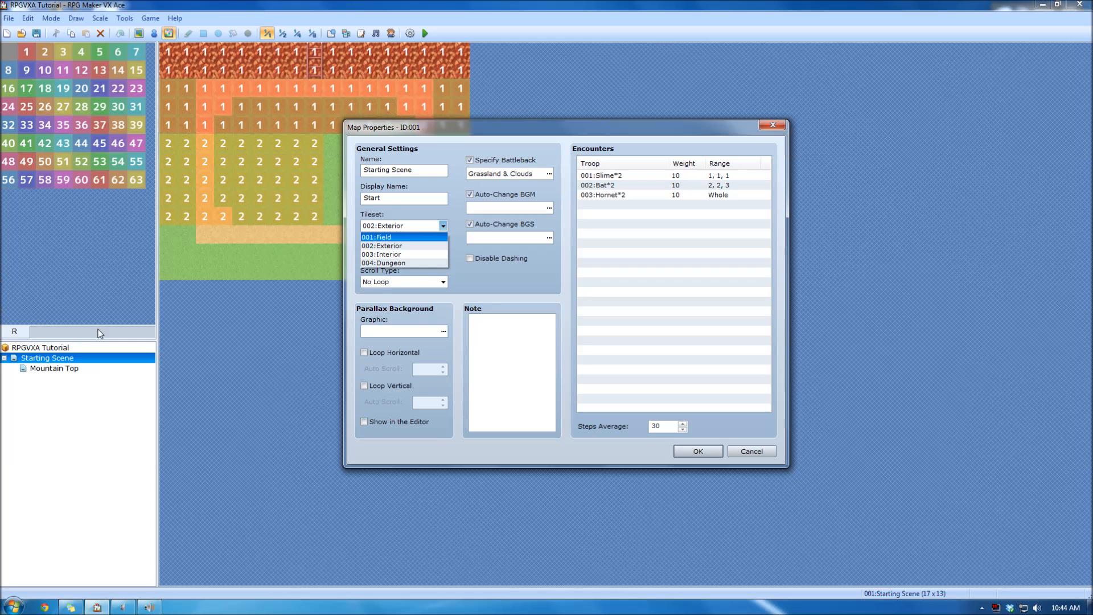
left_click(452, 143)
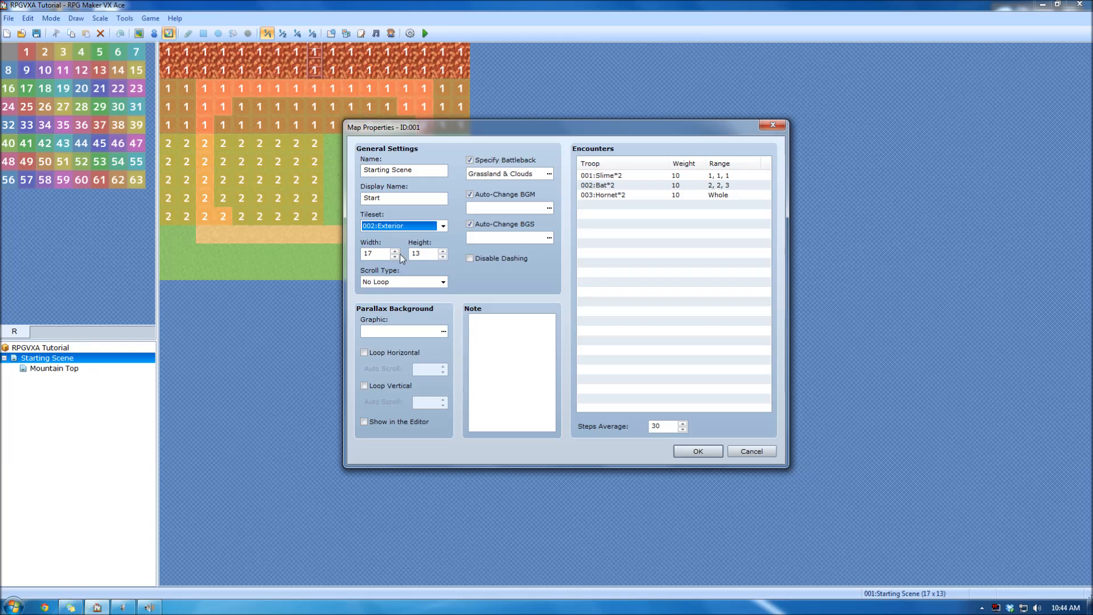
left_click(398, 282)
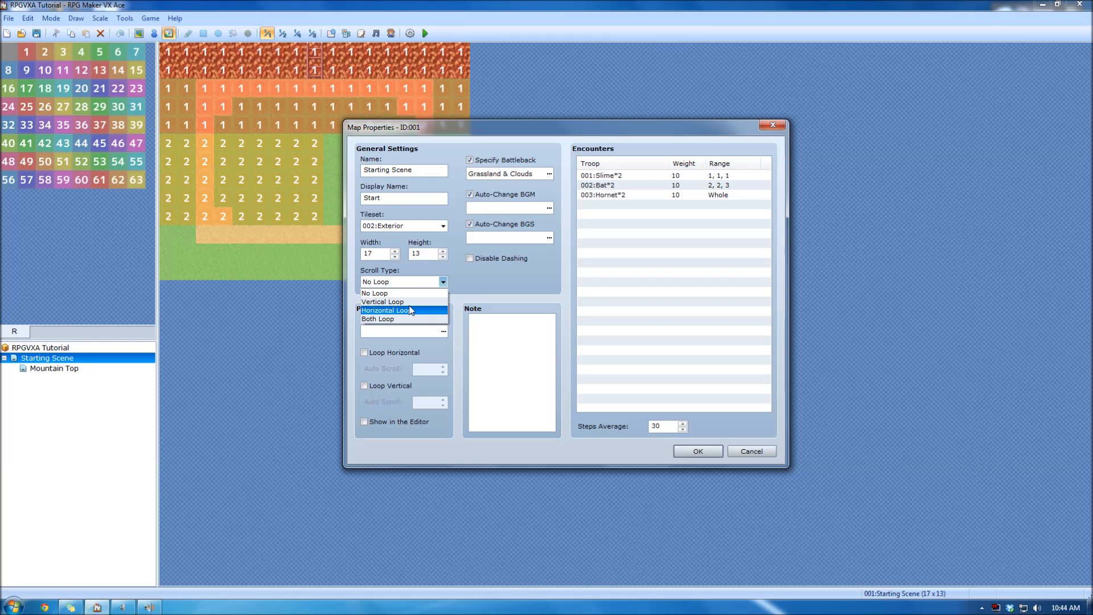
left_click(465, 309)
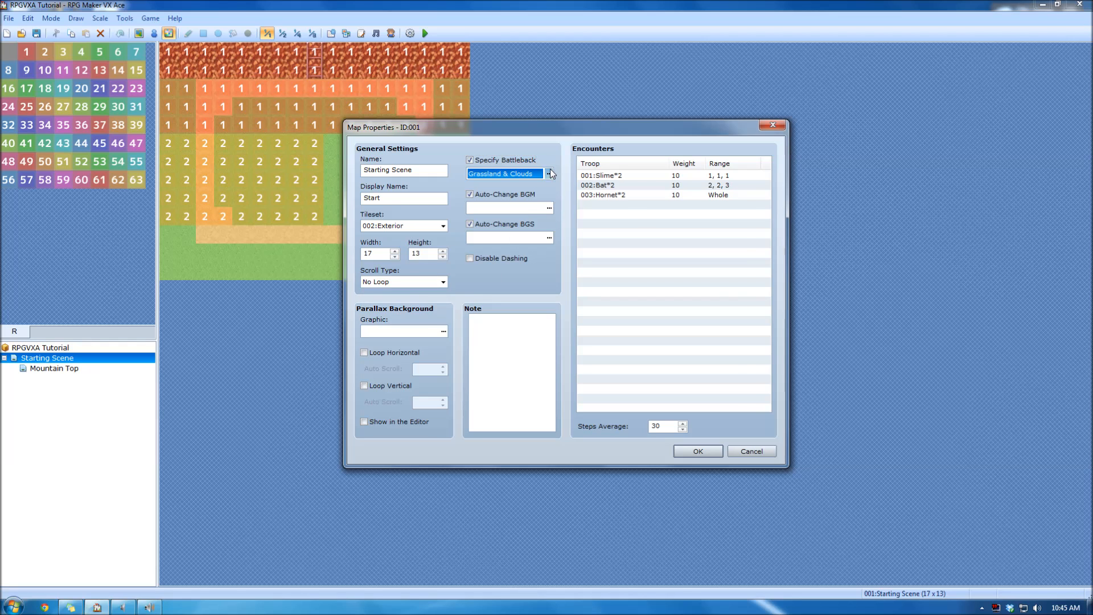
- Examine the Starting Scene's battleback and parallax graphic choices, trying horizontal looping on and off without changing the graphics
double_click(504, 173)
left_click(737, 172)
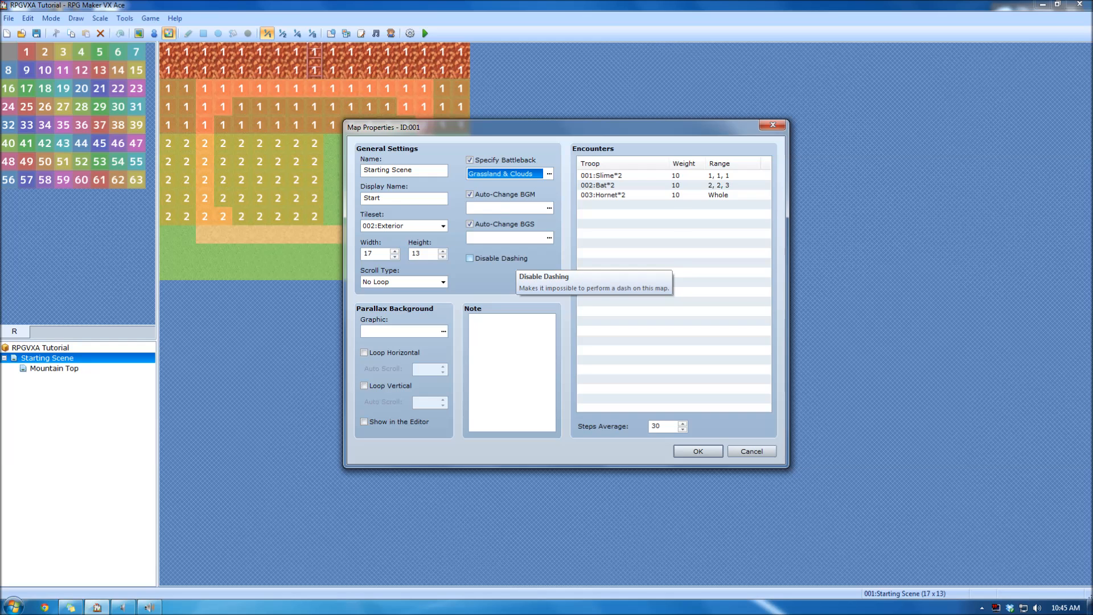
left_click(446, 333)
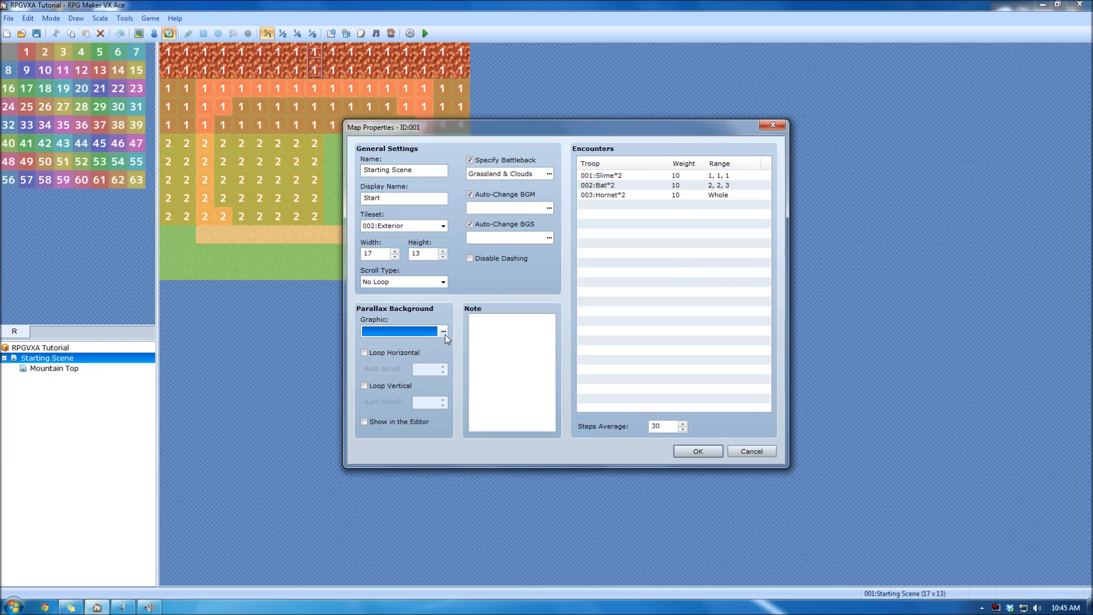
left_click(421, 181)
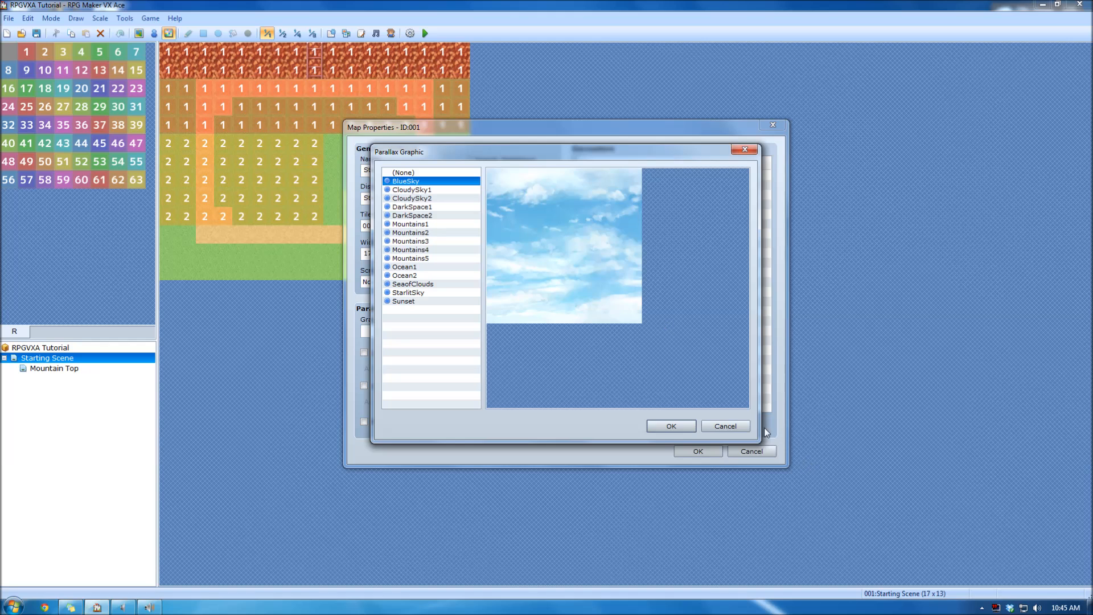
left_click(725, 426)
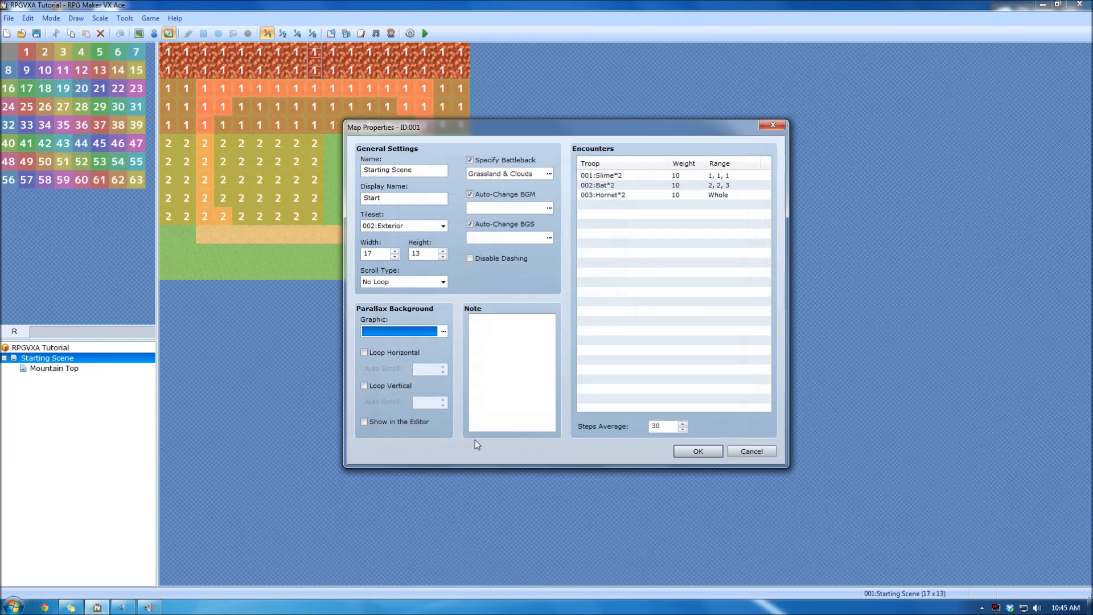
left_click(409, 353)
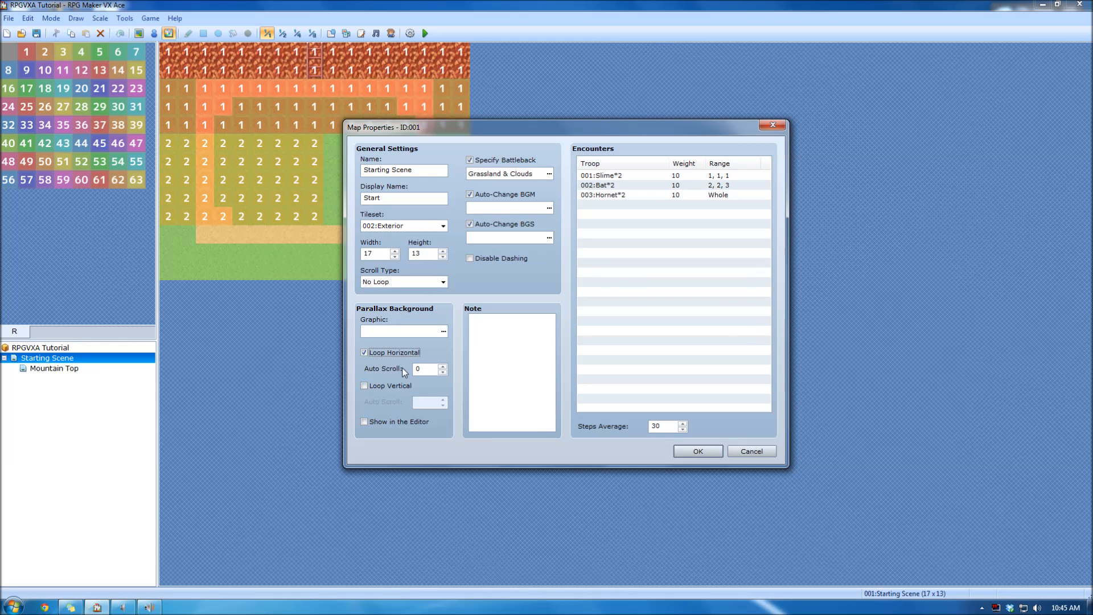
left_click(402, 353)
- Review the Starting Scene's encounter entries, try a steps average of 1, restore it to 30 and accept the properties
left_click(618, 185)
left_click(615, 195)
left_click(622, 176)
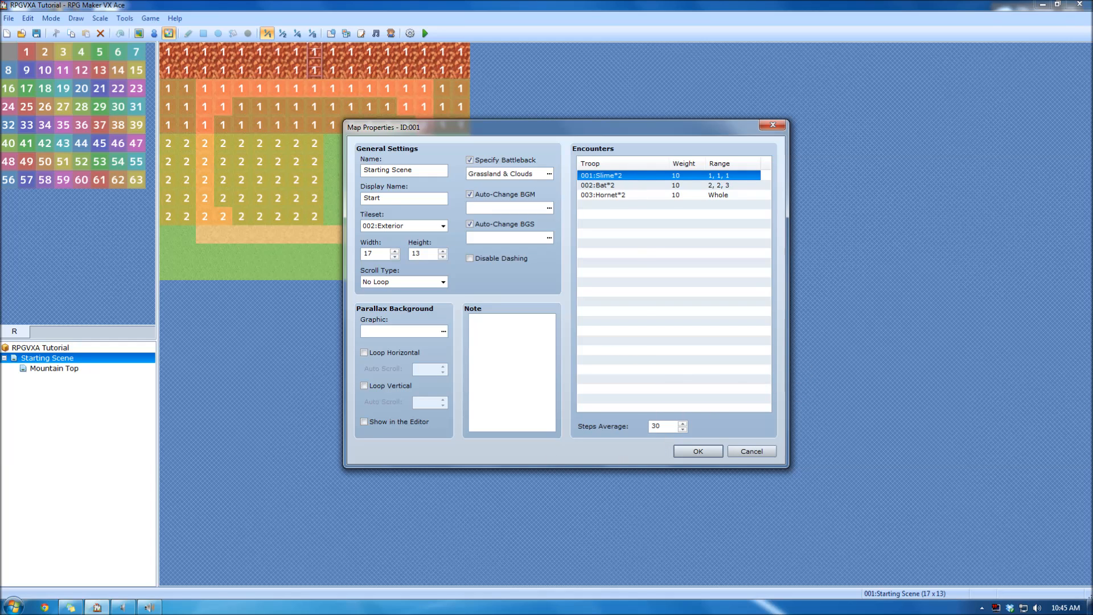
key("Tab")
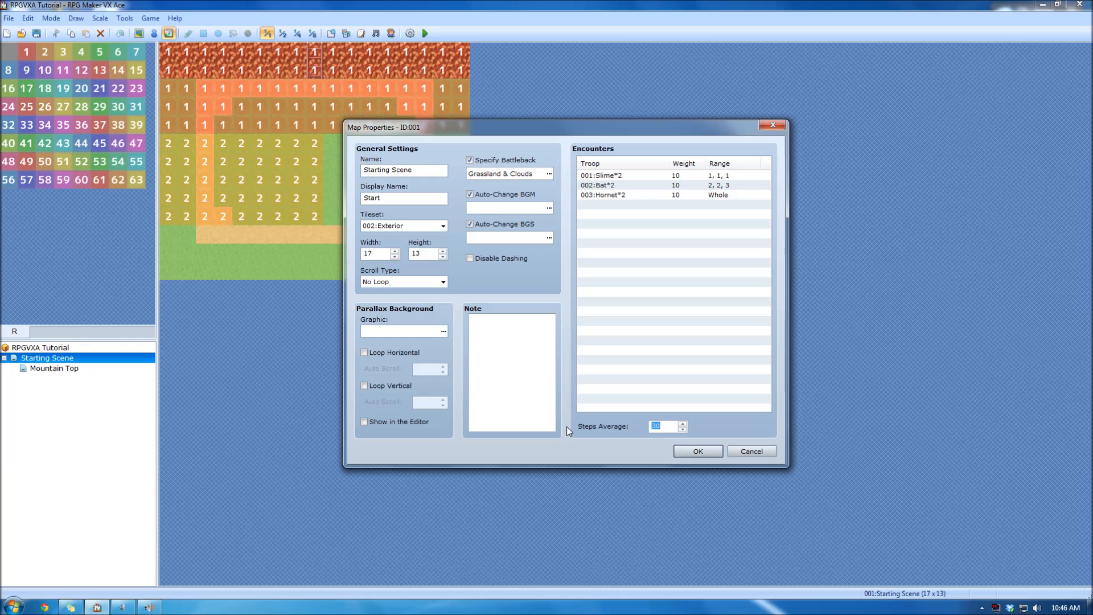
type("1")
type("30")
left_click(698, 451)
- Open the sample map list for adding a map directly under the RPGVXA Tutorial project
right_click(67, 358)
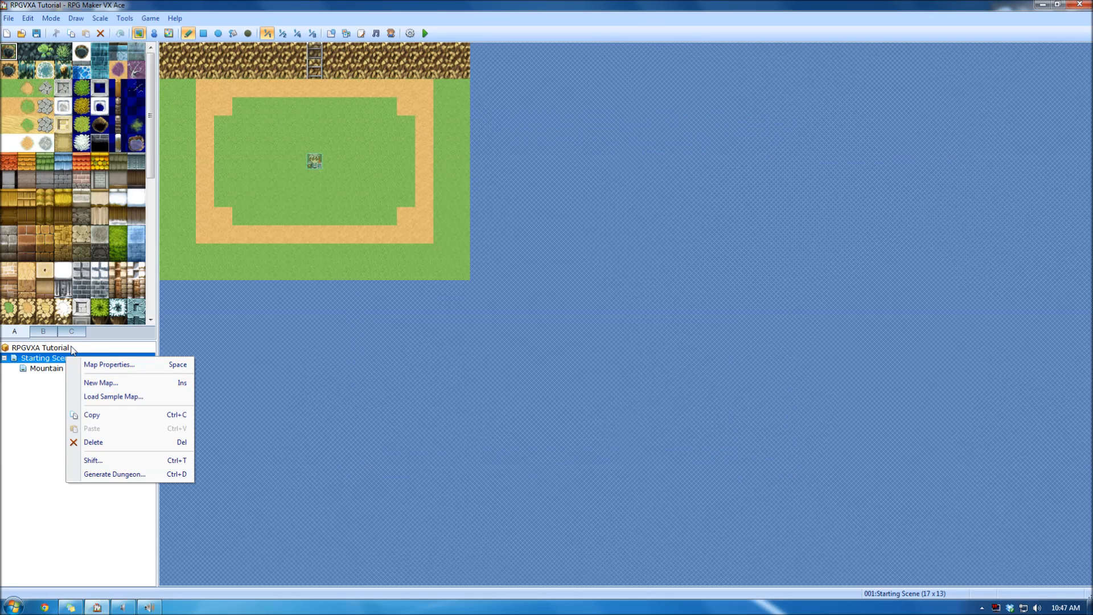
left_click(71, 348)
right_click(64, 347)
left_click(123, 368)
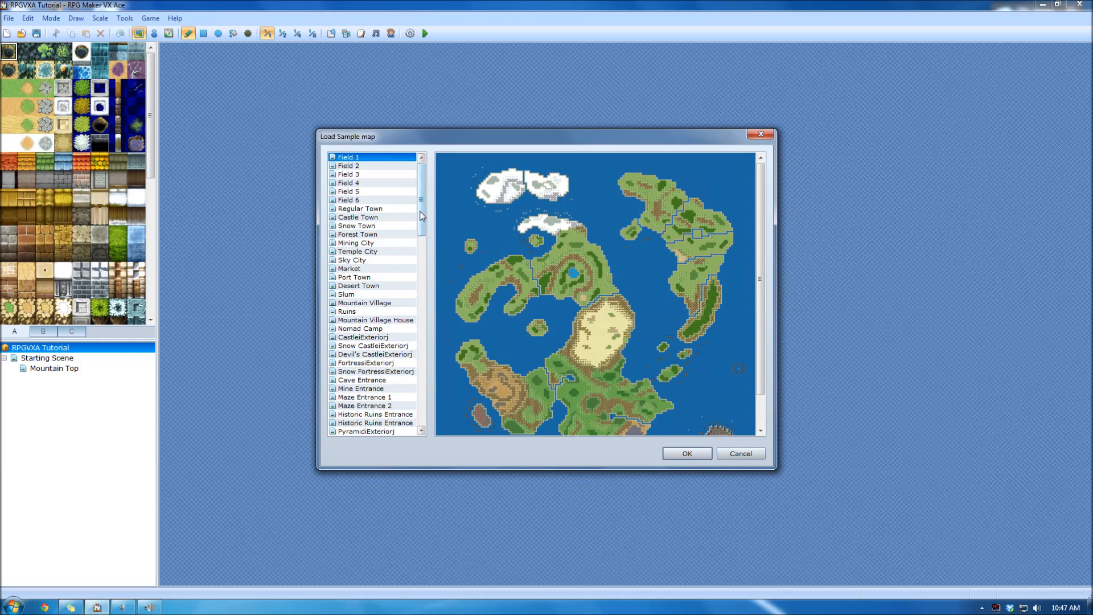
- Browse the sample map previews from the Devil's Castle floors back up to the Field maps
left_click_drag(420, 211, 408, 419)
left_click(404, 389)
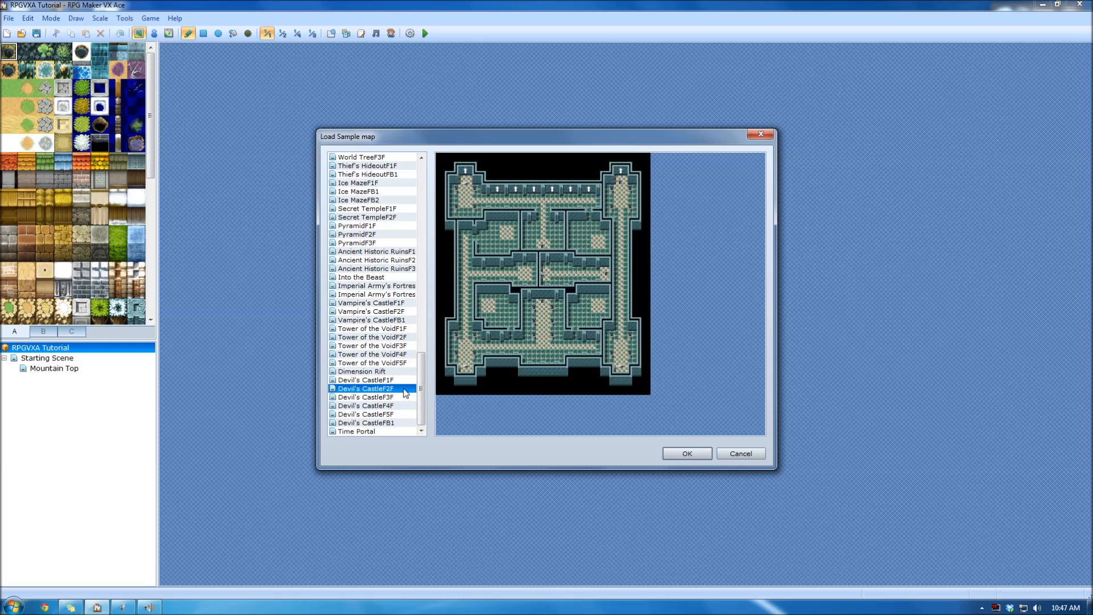
key("Up")
key("Up")
key("Up")
key("Up")
key("Up")
key("Up")
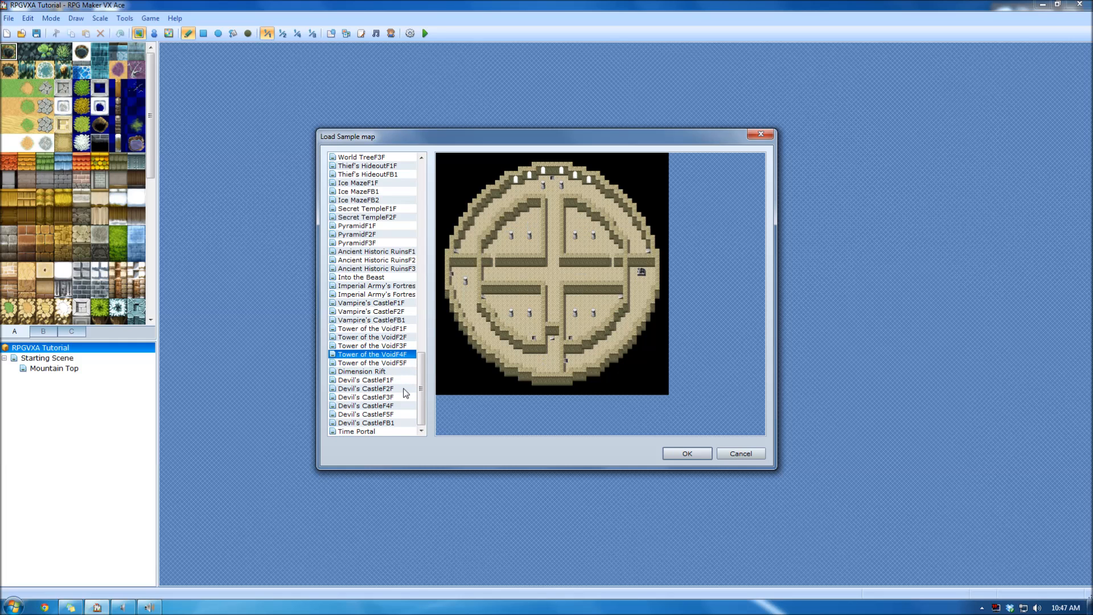
key("Up")
key("Up")
key("Up")
key("Up")
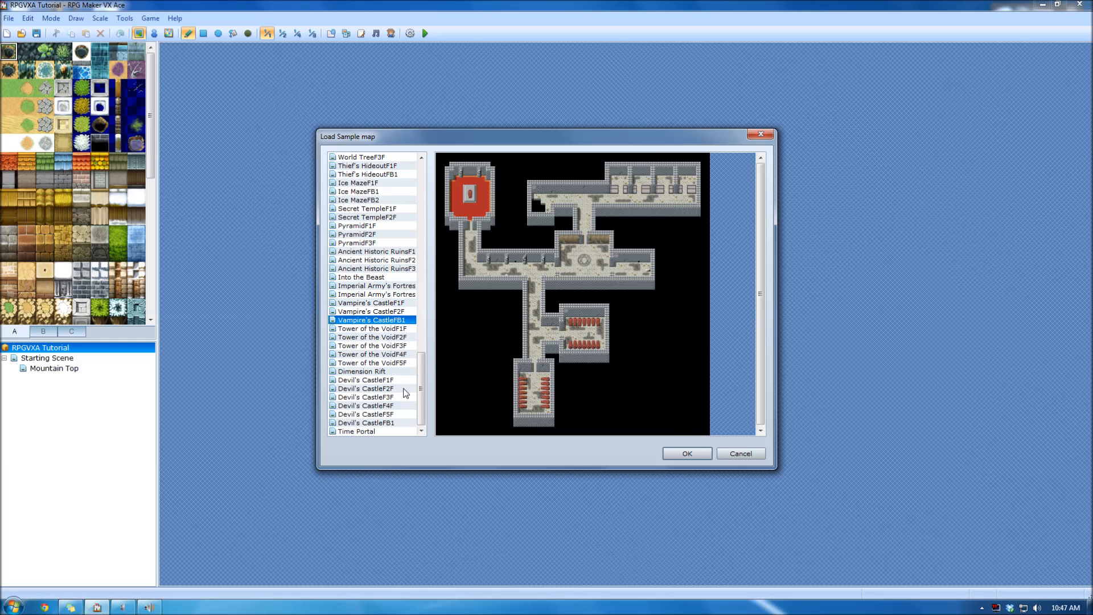
key("Up")
key("Up")
key("Up")
key("Up")
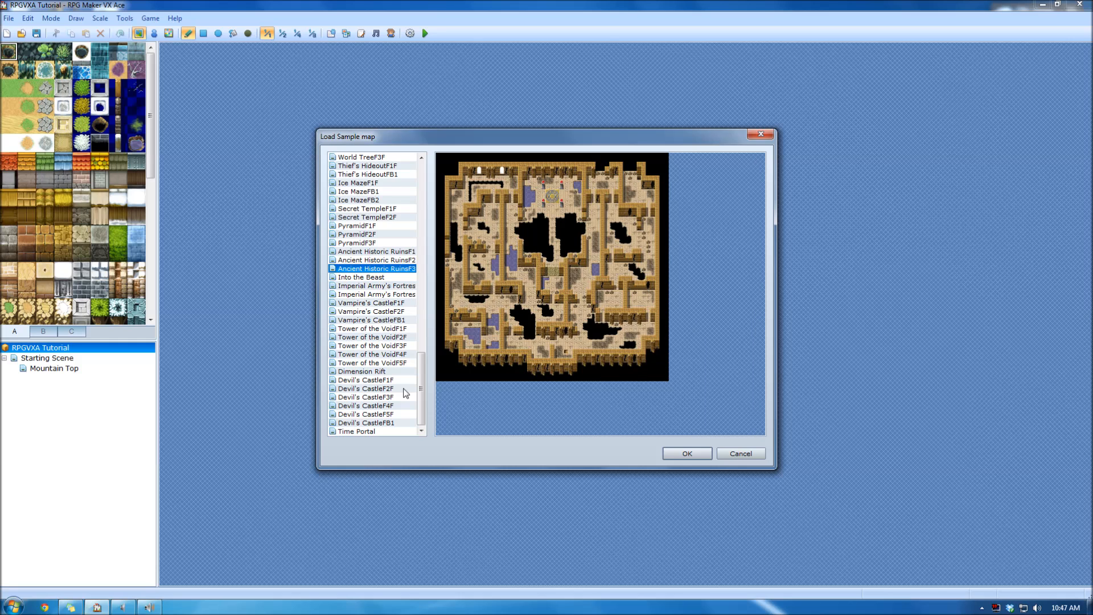
key("Up")
key("Up")
key("Up")
key("Up")
key("Up")
key("Up")
key("Up")
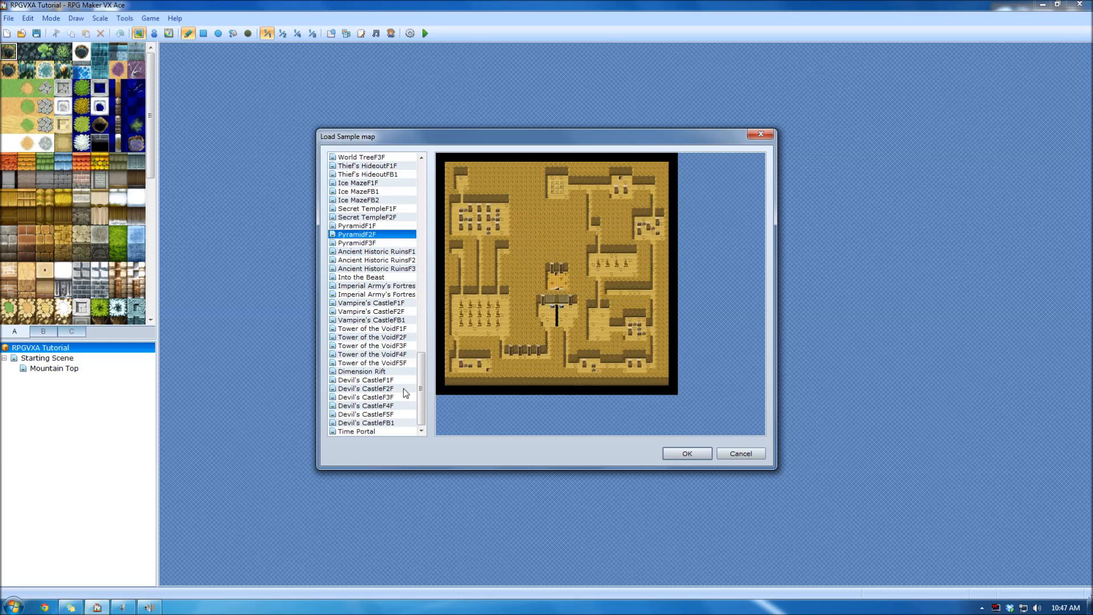
key("Up")
key("Up")
key("Up")
key("Up")
key("Up")
key("Up")
key("Up")
key("Up")
key("Up")
key("Up")
key("Up")
key("Up")
key("Up")
key("Up")
key("Up")
key("Up")
key("Up")
key("Up")
key("Up")
key("Up")
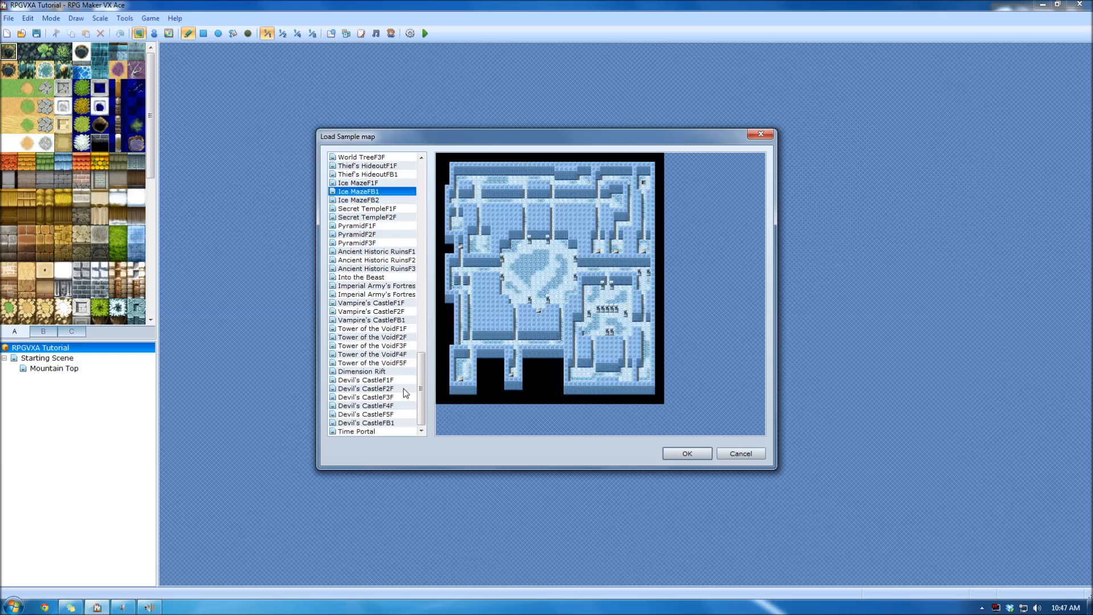
key("Up")
key("Up")
key("Up")
key("Up")
key("Up")
key("Up")
key("Up")
key("Up")
key("Up")
key("Up")
key("Up")
key("Up")
key("Up")
key("Up")
key("Up")
key("Up")
key("Up")
key("Up")
key("Up")
key("Up")
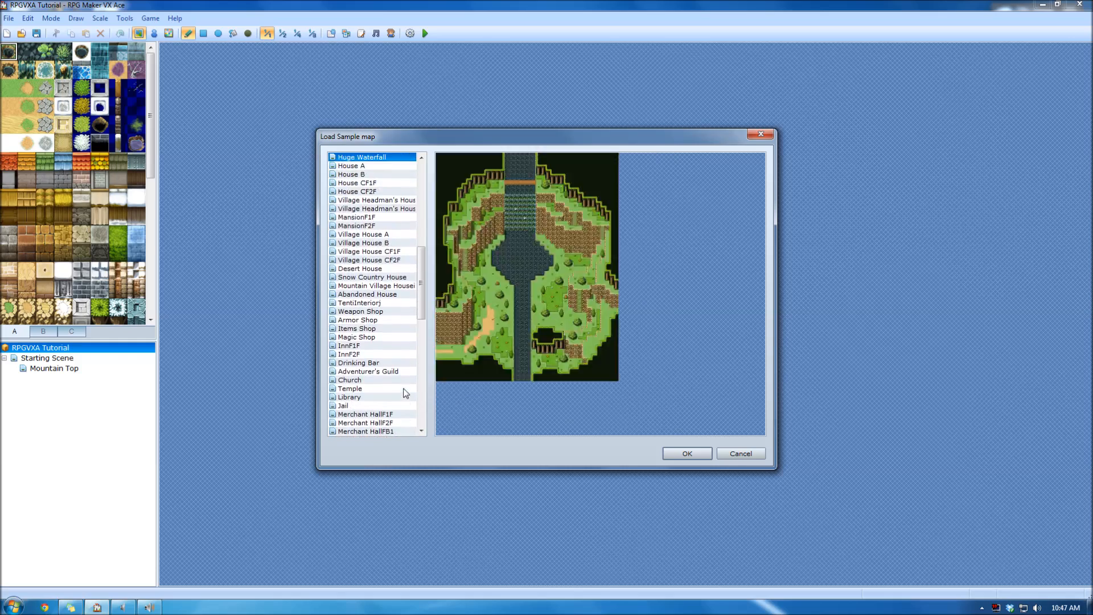
key("Up")
key("Up")
key("Up")
key("Up")
key("Up")
key("Up")
- Compare the previews of the first few Field maps and load the Field 3 sample map
key("Down")
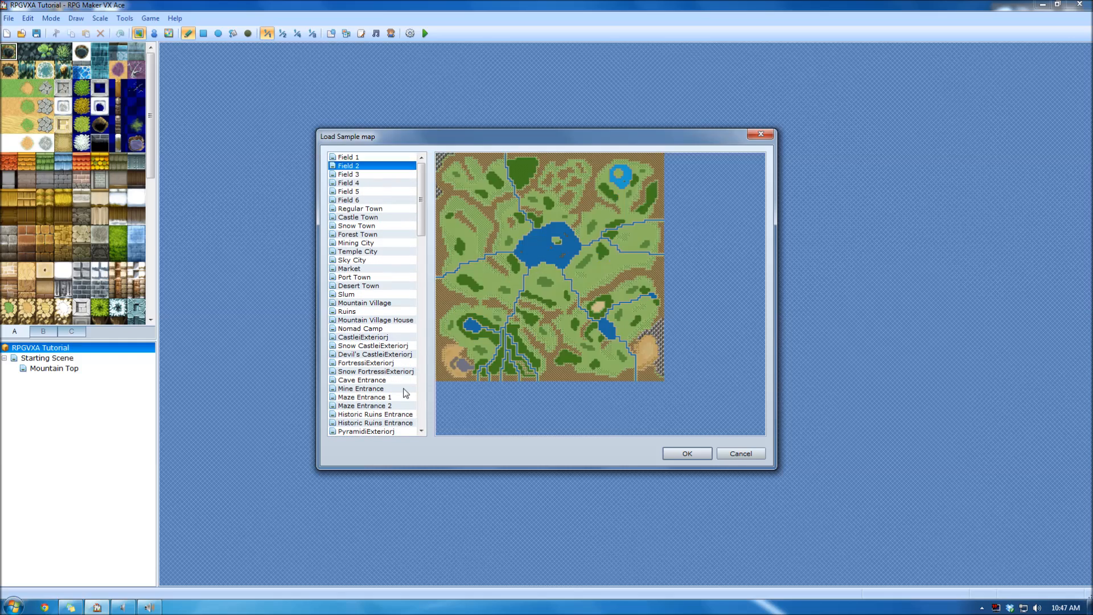
key("Up")
key("Down")
key("Down")
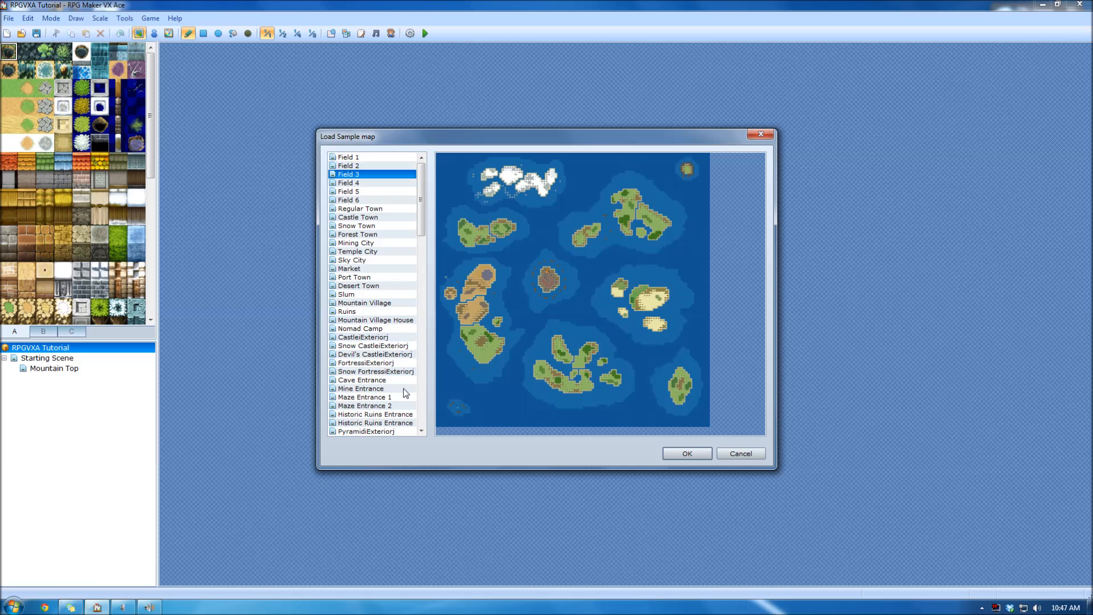
key("Down")
key("Up")
key("Return")
- Turn on automatic background music Field1 for the Field 3 map and rename the map World Map
double_click(45, 377)
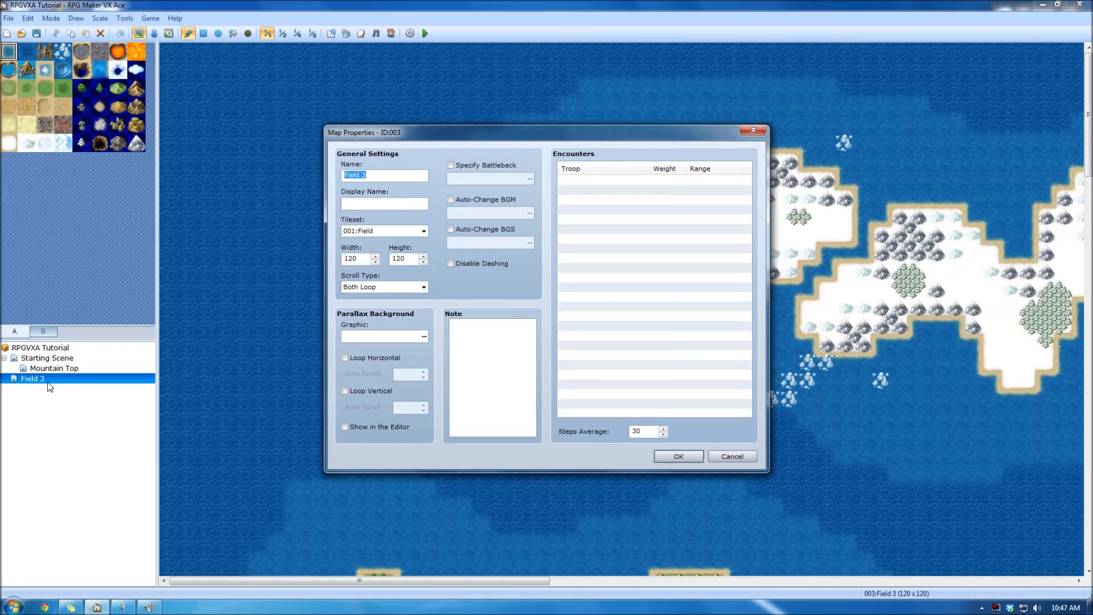
left_click(529, 213)
left_click(511, 419)
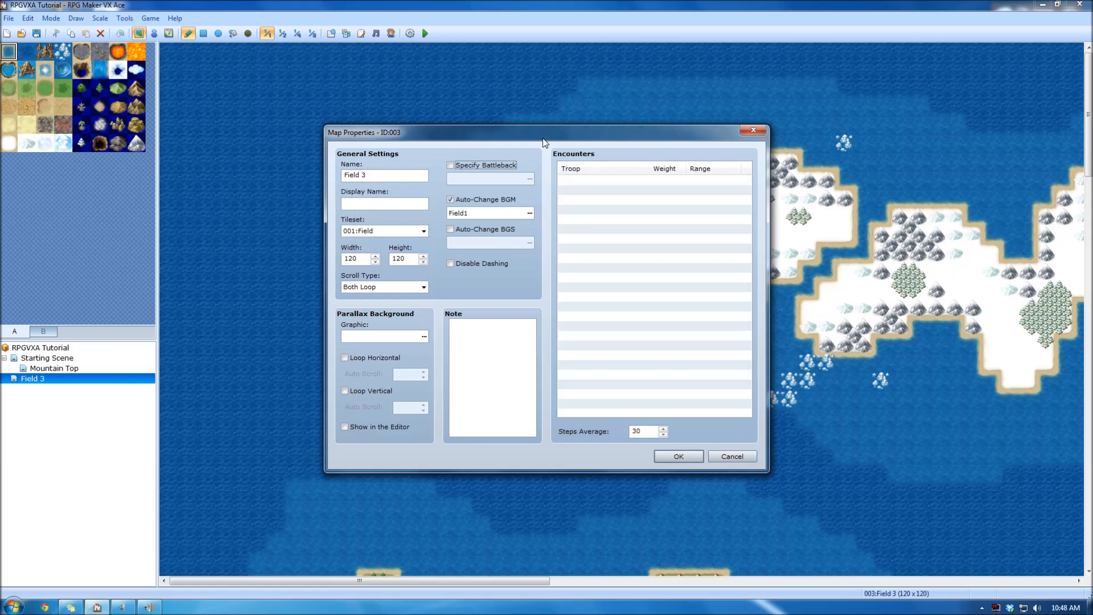
type("World Map")
- Check the tileset choices while keeping 001:Field, disable dashing on the World Map and accept its properties
left_click(382, 231)
left_click(393, 242)
left_click(399, 236)
left_click(396, 237)
left_click(397, 237)
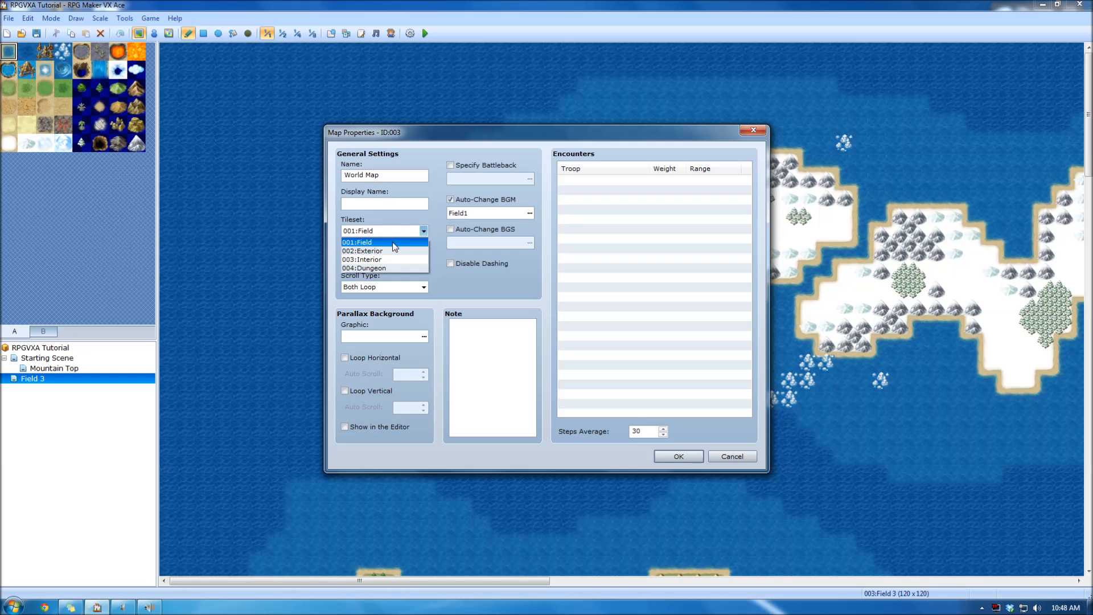
left_click(400, 198)
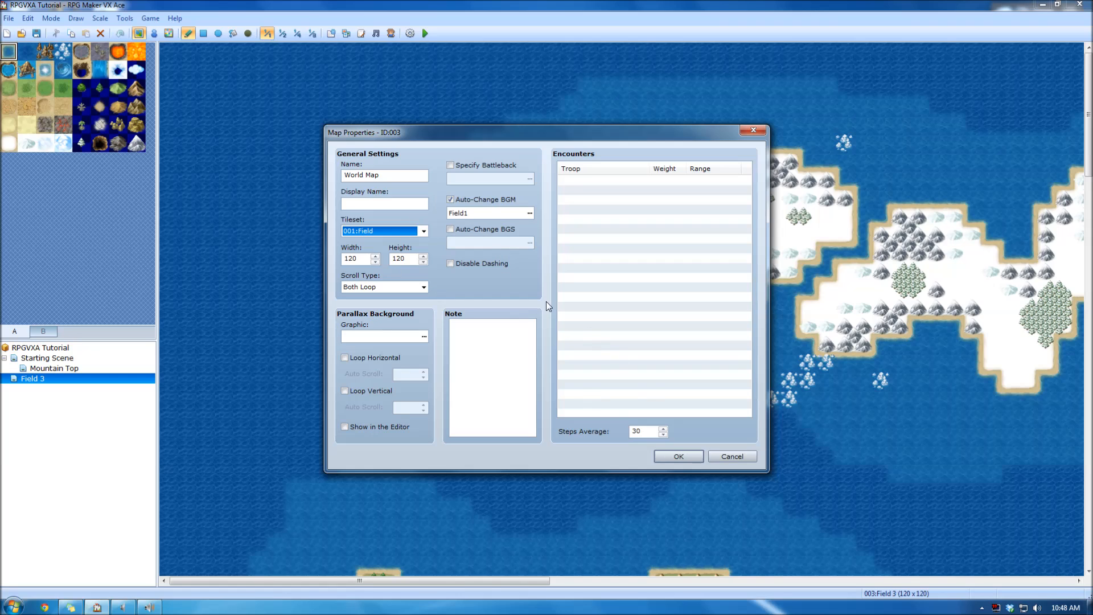
left_click(494, 266)
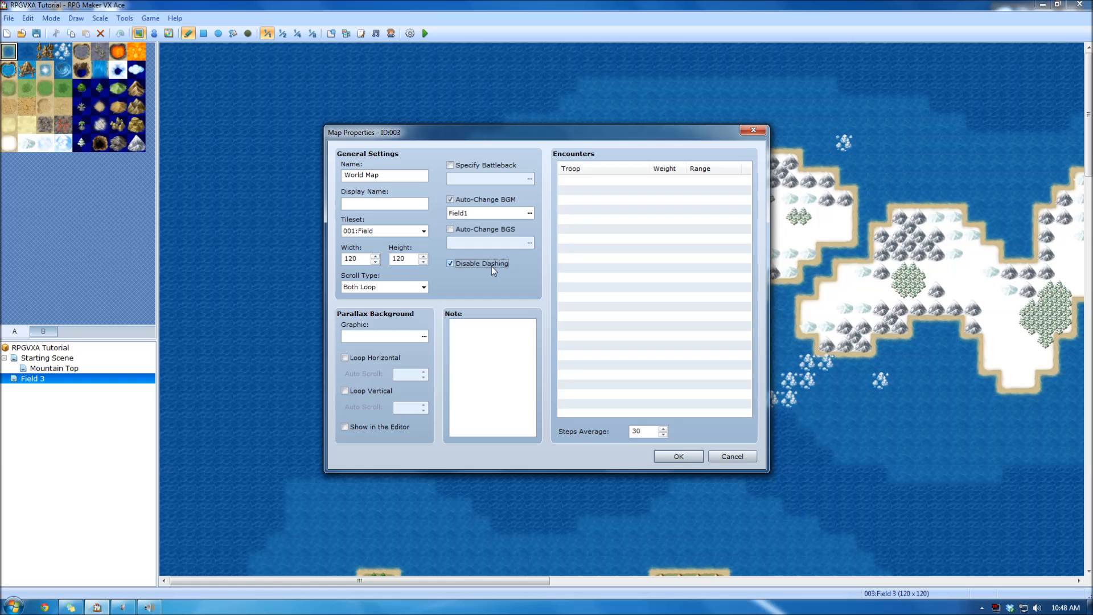
left_click(676, 456)
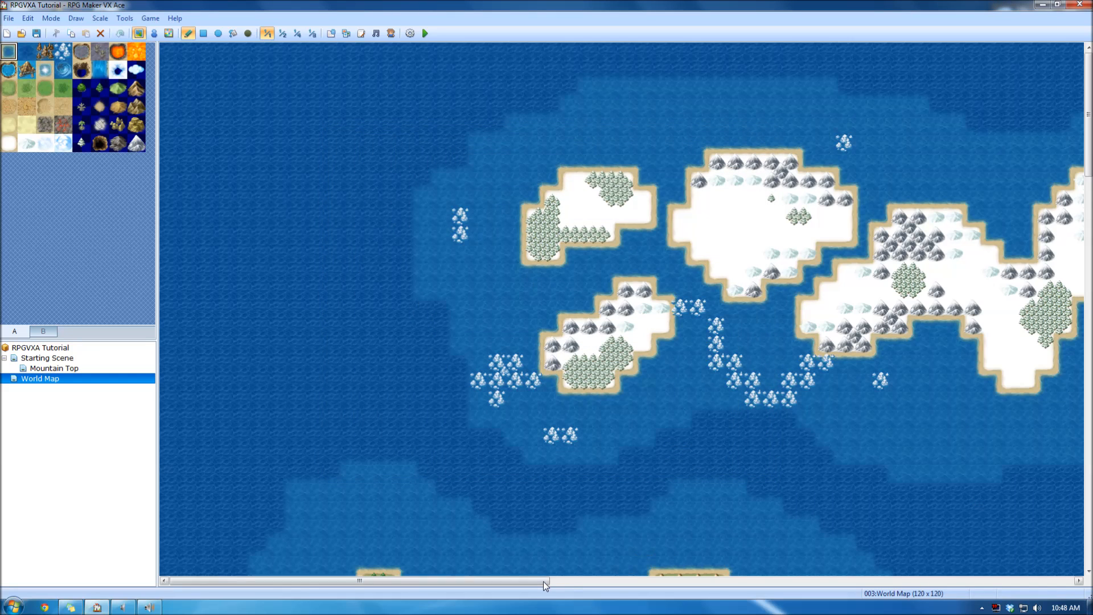
- Put World Map above Starting Scene in the map tree and place a small entrance tile on the southwestern green island's central mountains
left_click_drag(543, 582, 682, 551)
left_click_drag(1089, 114, 1090, 400)
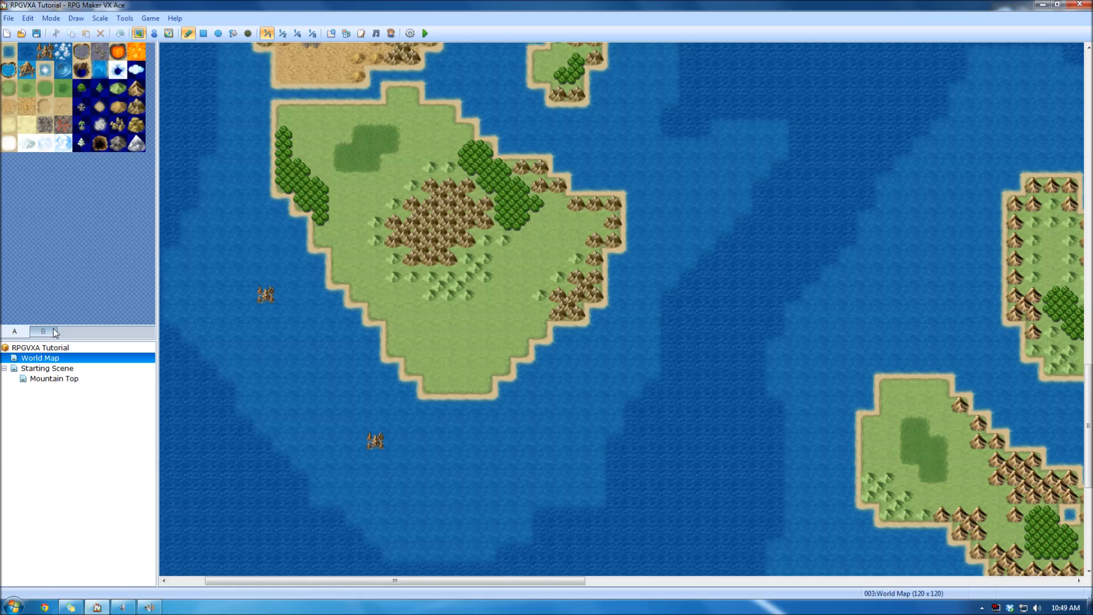
left_click(53, 329)
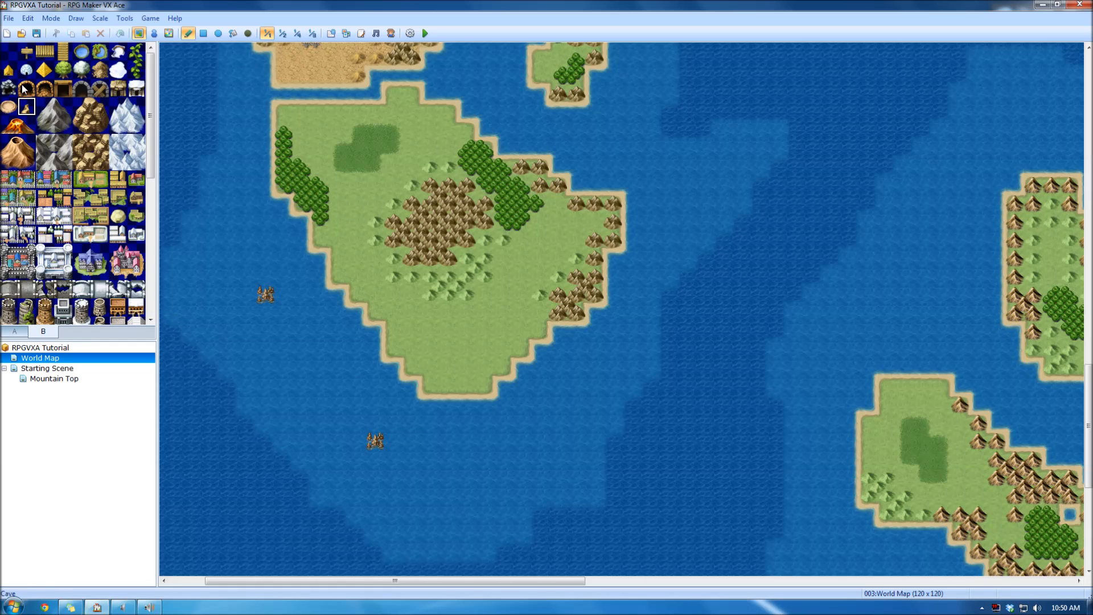
left_click(81, 52)
left_click(26, 112)
- Create a quick transfer event on the World Map's mountain entrance tile leading to Starting Scene (008,011) with direction Retain
left_click(154, 33)
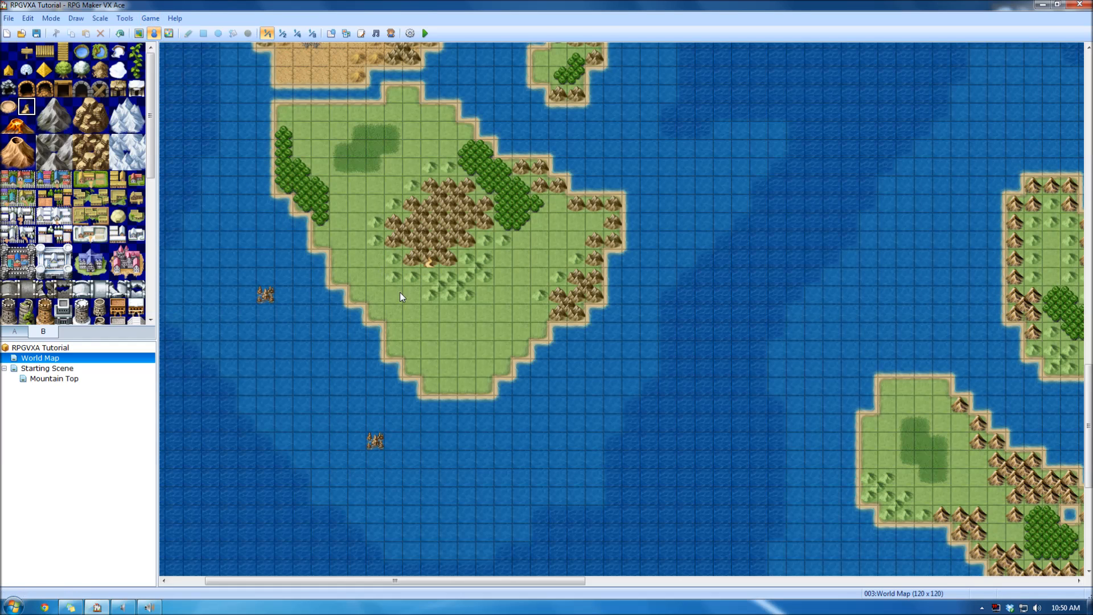
right_click(429, 263)
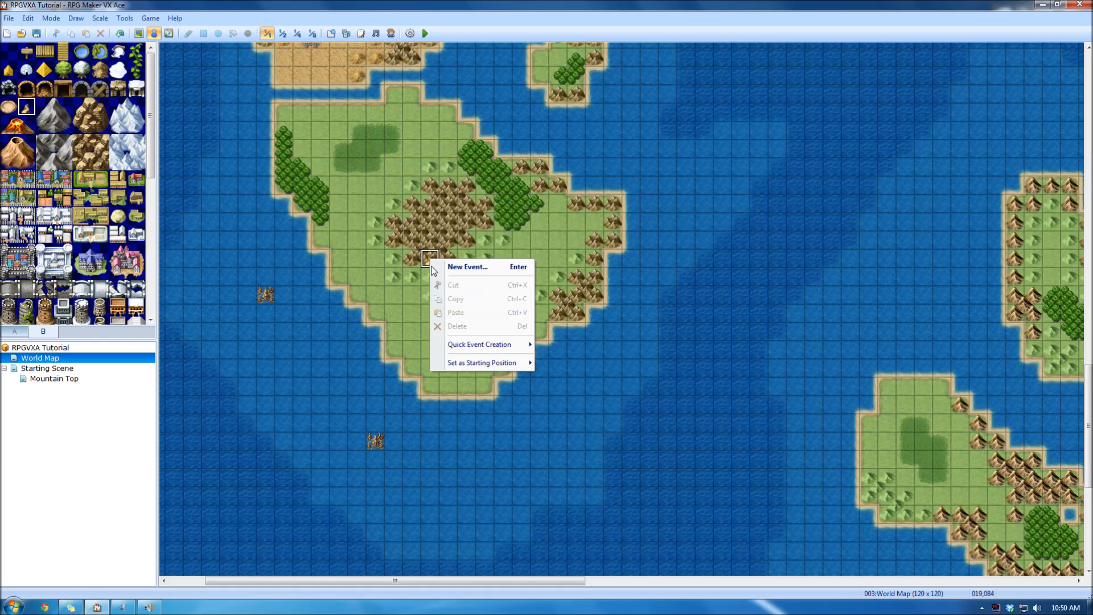
mouse_move(487, 345)
left_click(549, 345)
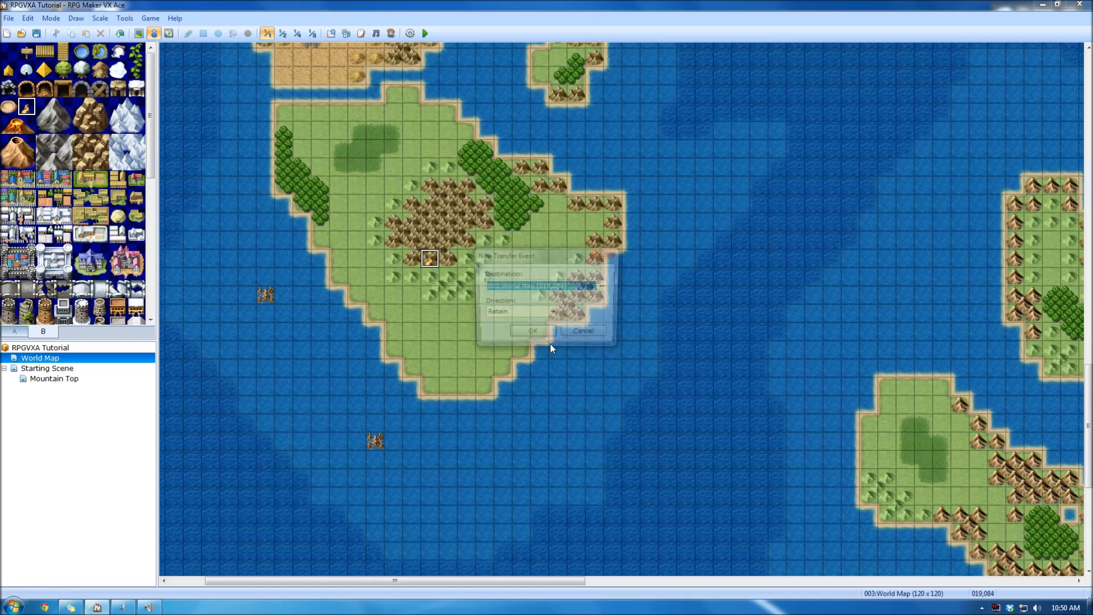
left_click(606, 283)
left_click(325, 157)
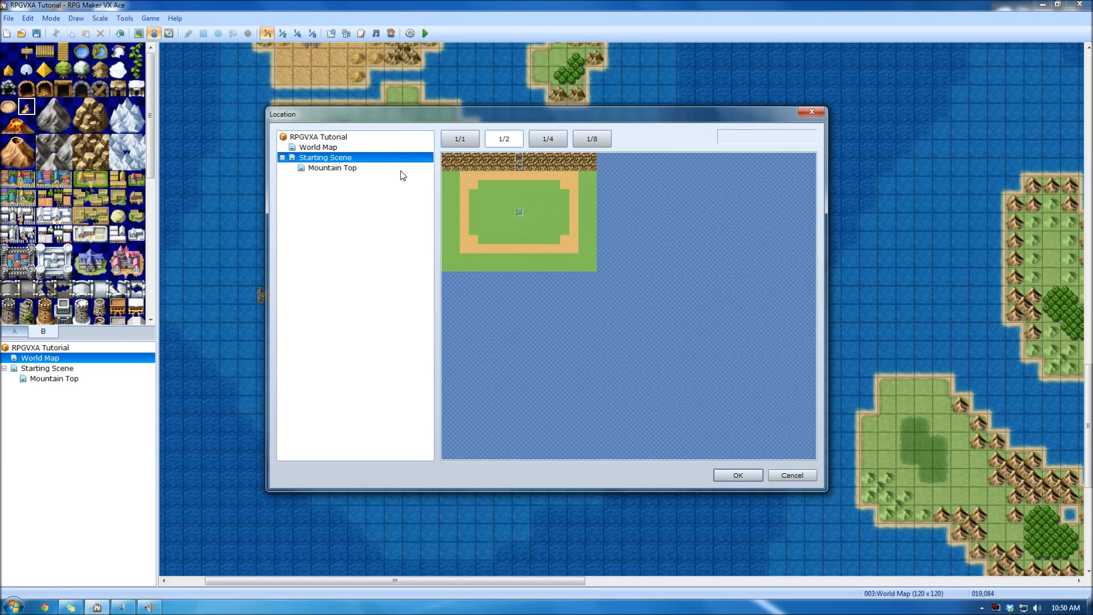
left_click(519, 249)
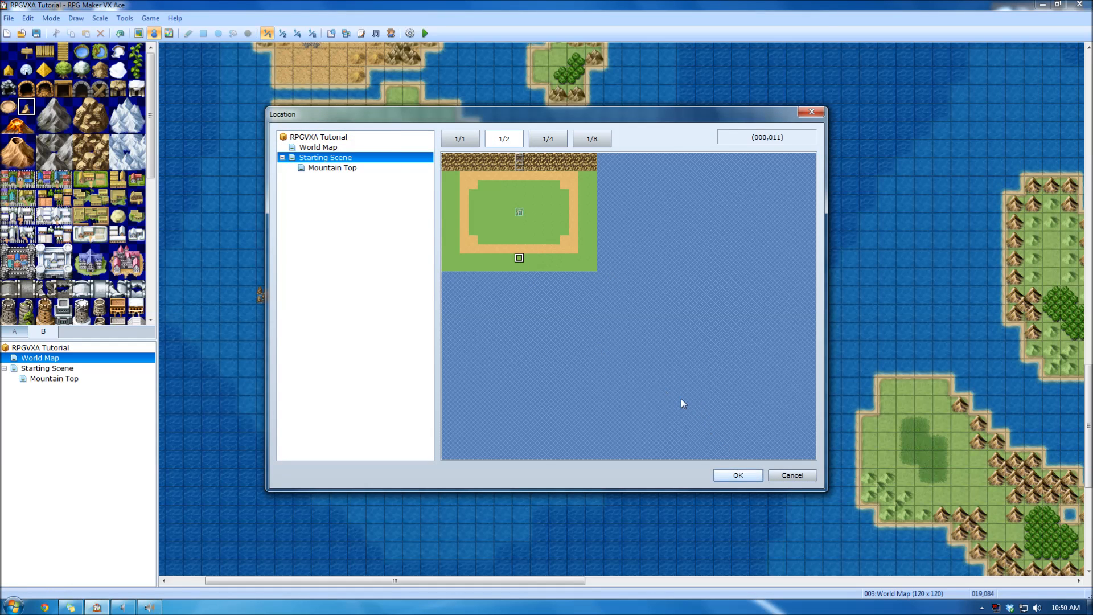
left_click(738, 475)
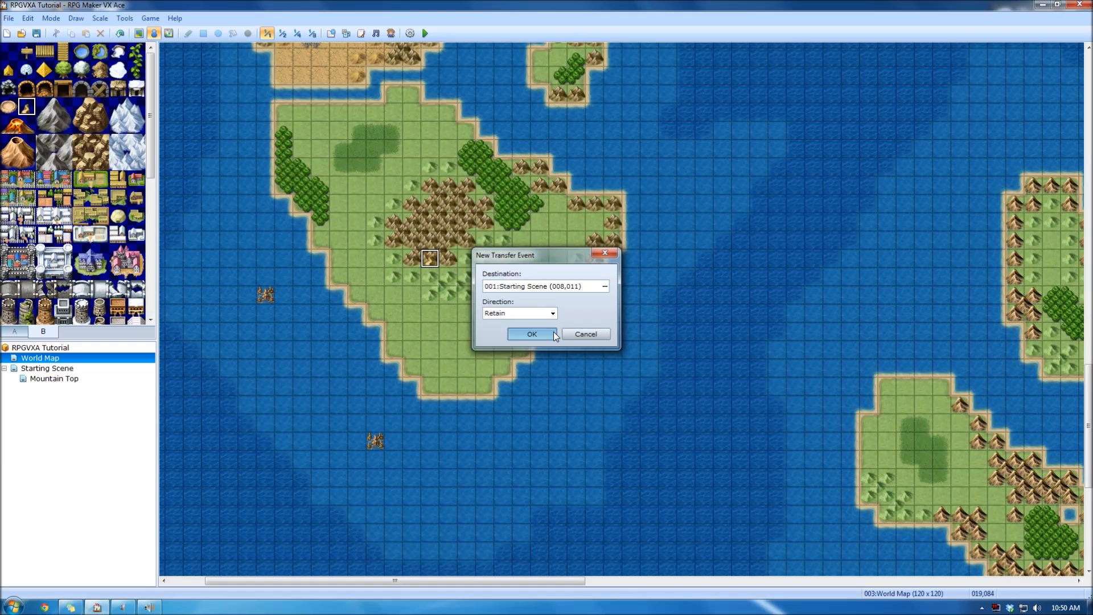
left_click(553, 332)
- Create a quick transfer event on Starting Scene's bottom-row tile (008,012) leading to World Map (019,085) with direction Retain
left_click(83, 370)
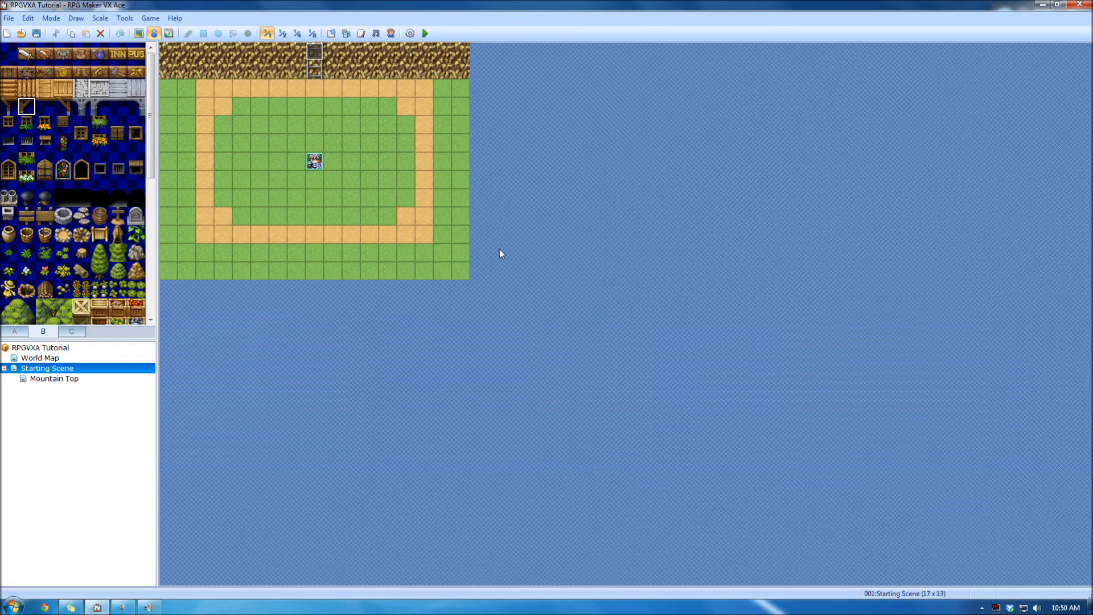
right_click(312, 272)
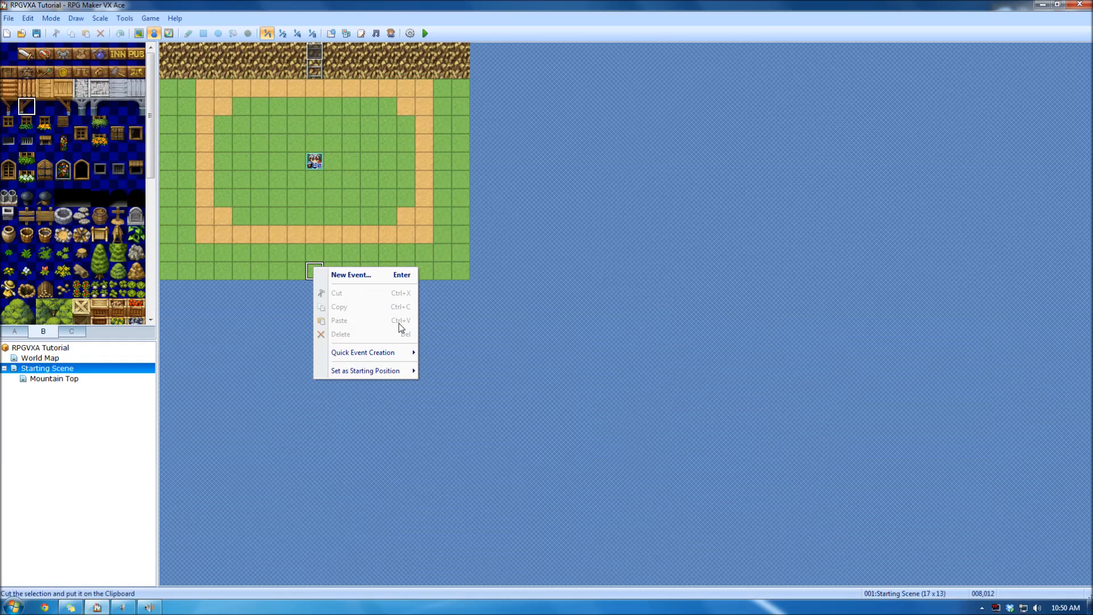
mouse_move(399, 353)
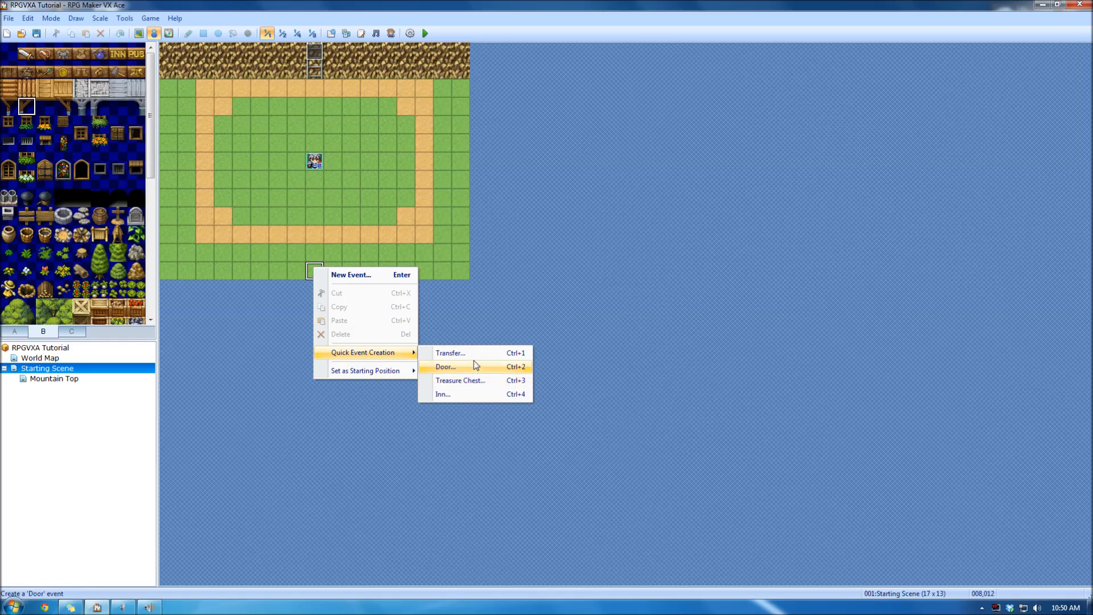
left_click(474, 353)
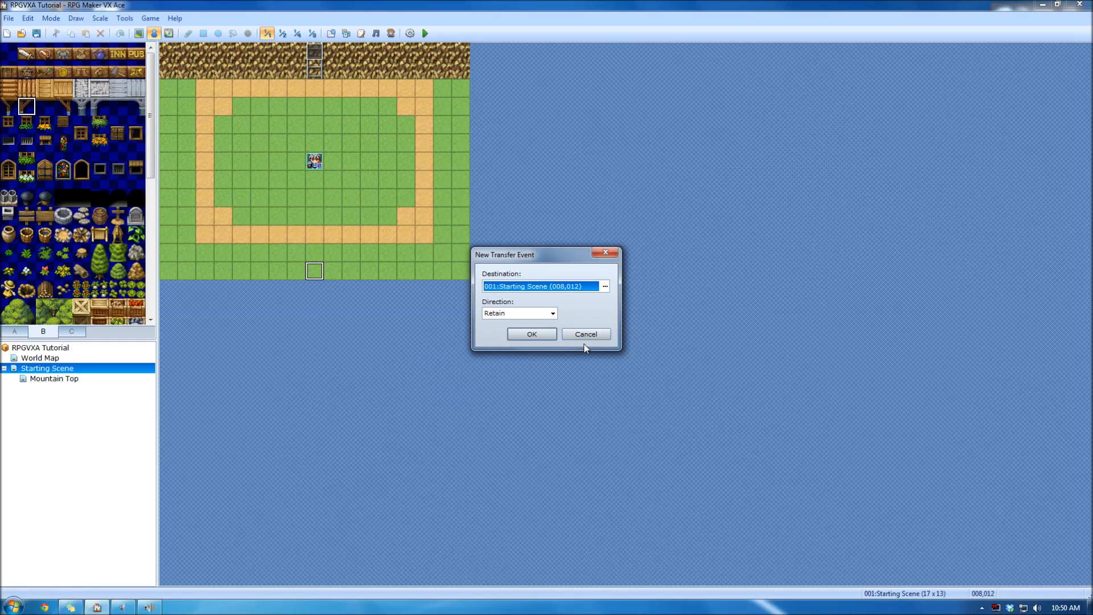
left_click(605, 287)
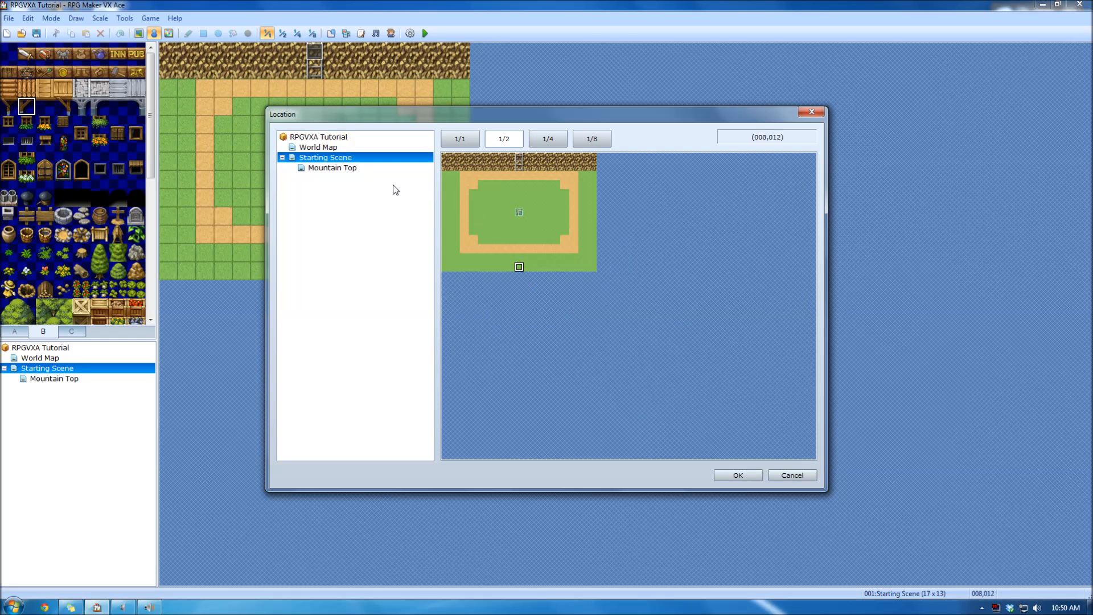
left_click(359, 147)
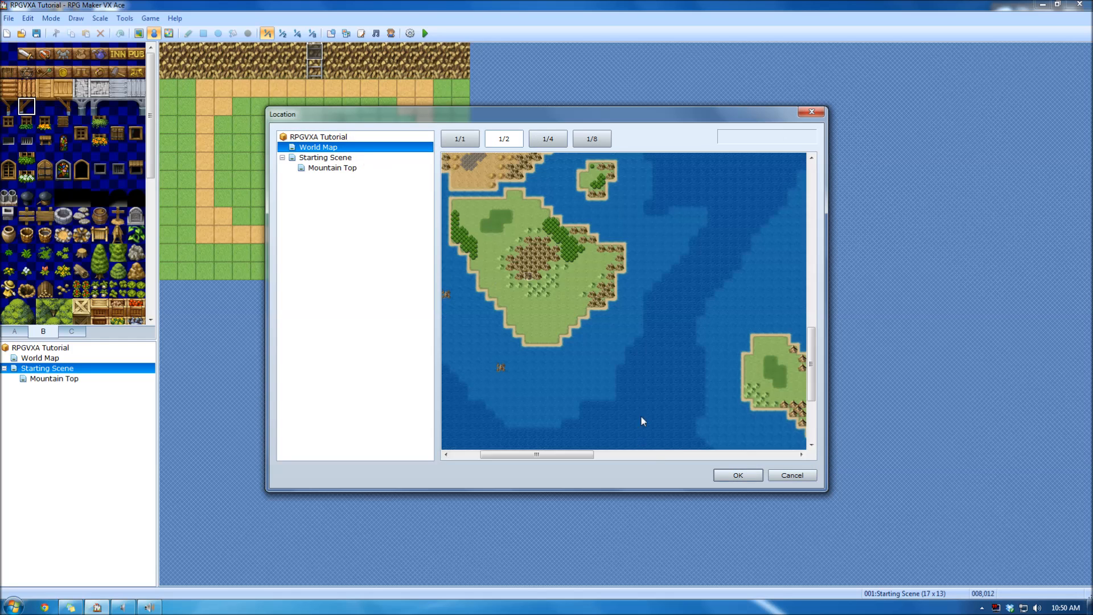
left_click(531, 286)
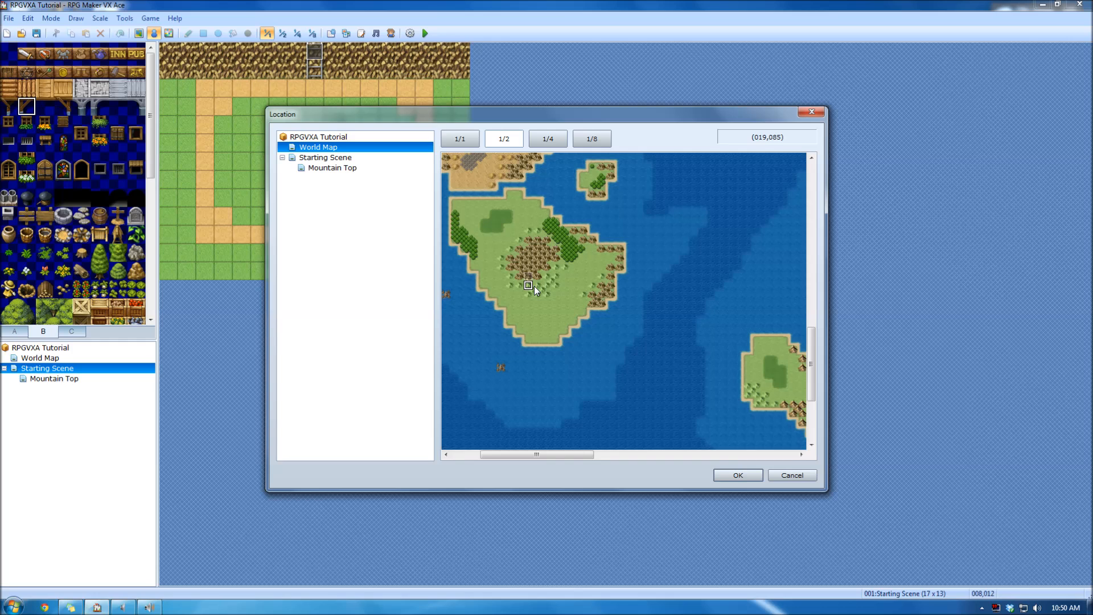
left_click(732, 478)
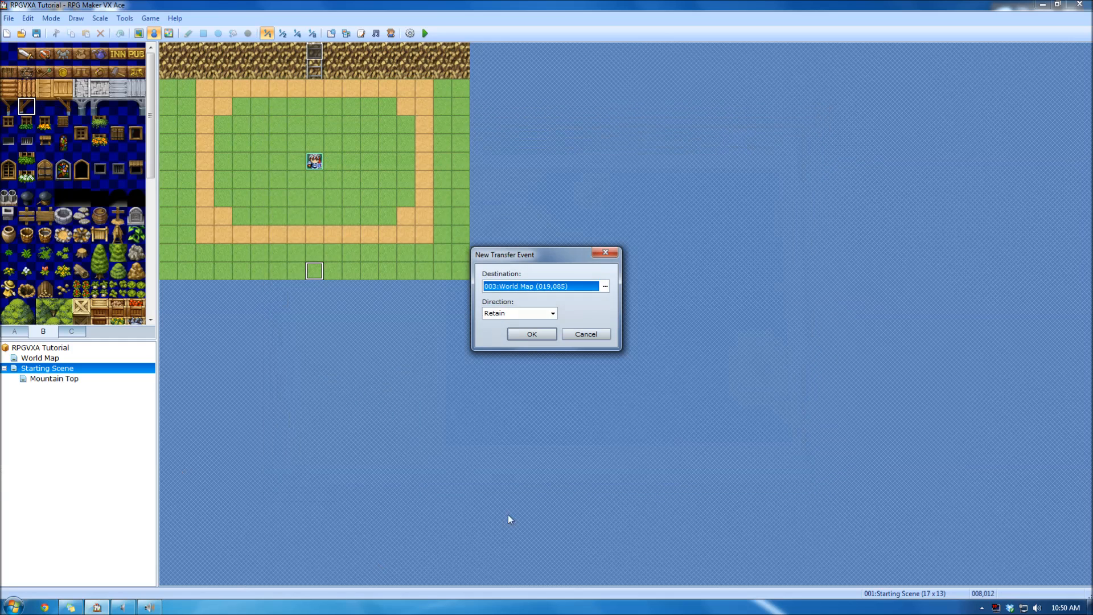
left_click(532, 334)
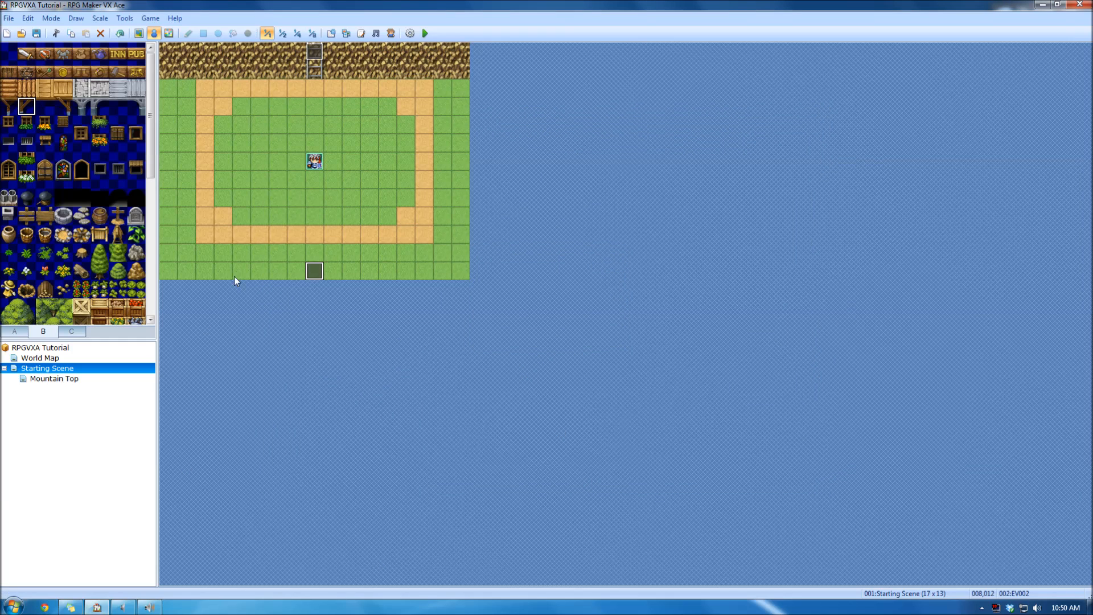
- Enclose Starting Scene with raised grass cliffs and a two-tile-high southern rock wall, leaving a one-tile gap at the transfer event
left_click(138, 33)
left_click(15, 331)
left_click(8, 185)
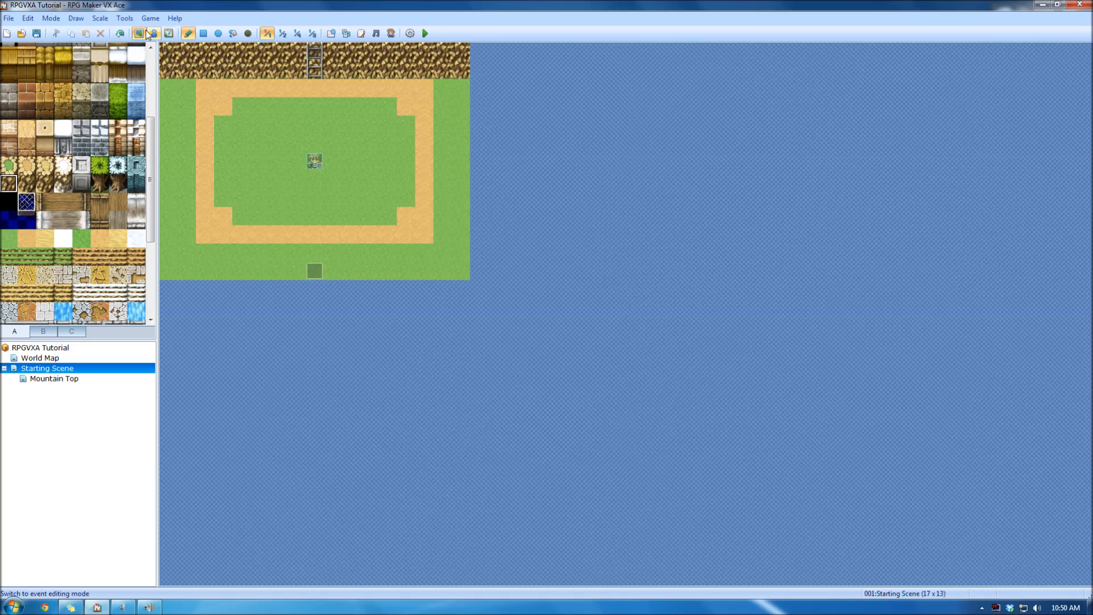
left_click_drag(188, 80, 172, 88)
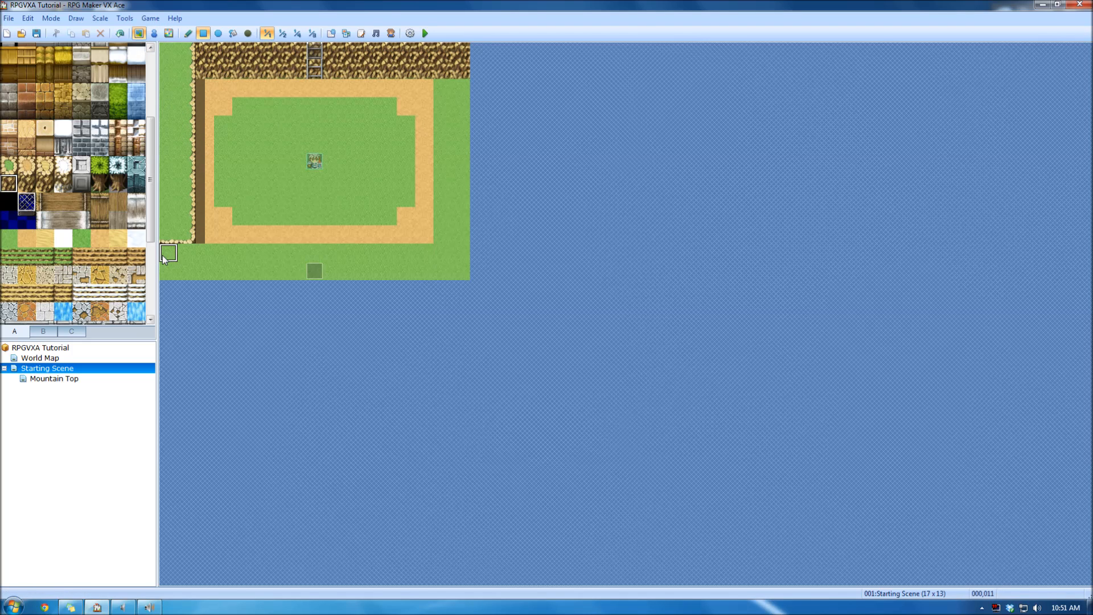
mouse_move(164, 258)
left_mouse_down()
mouse_move(207, 275)
mouse_move(292, 273)
left_mouse_up()
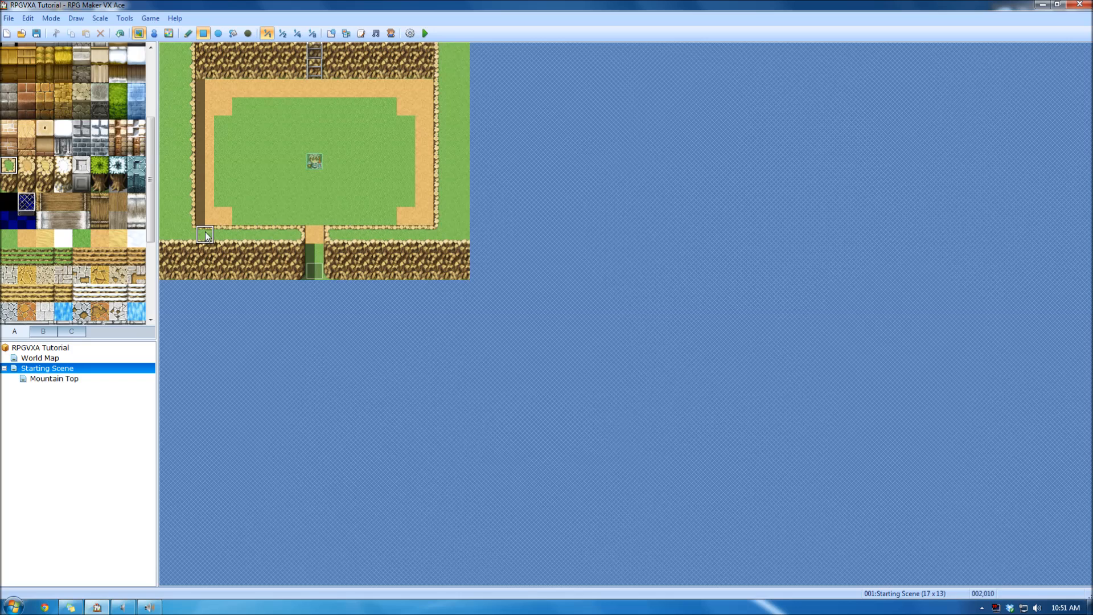
scroll(73, 247, "up", 3)
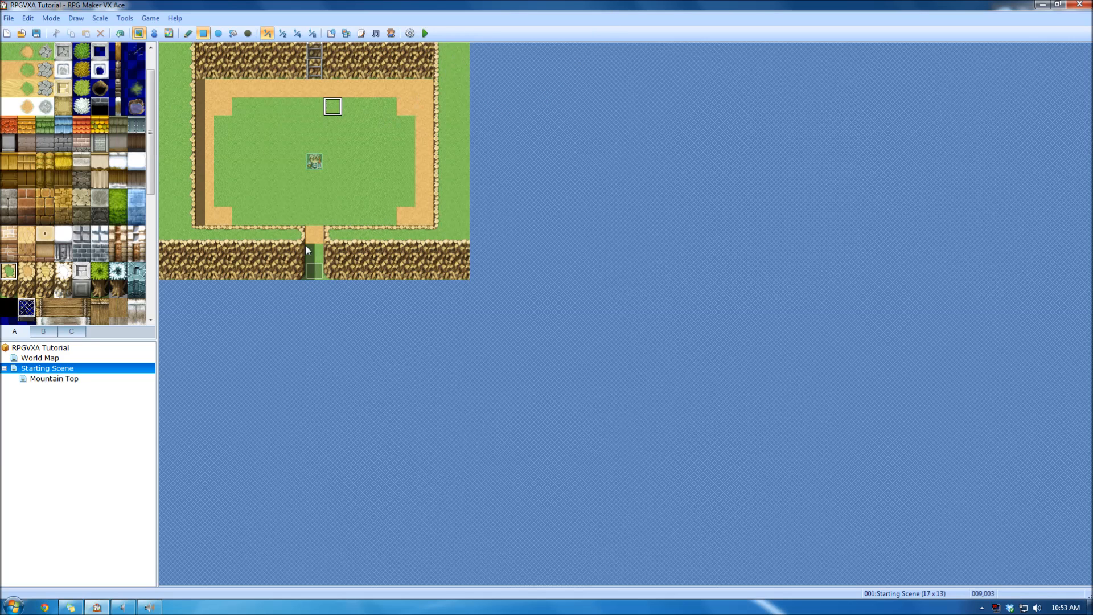
- Place a two-tile-wide town on the World Map's grassland southeast of the central mountains and save the project
left_click(76, 358)
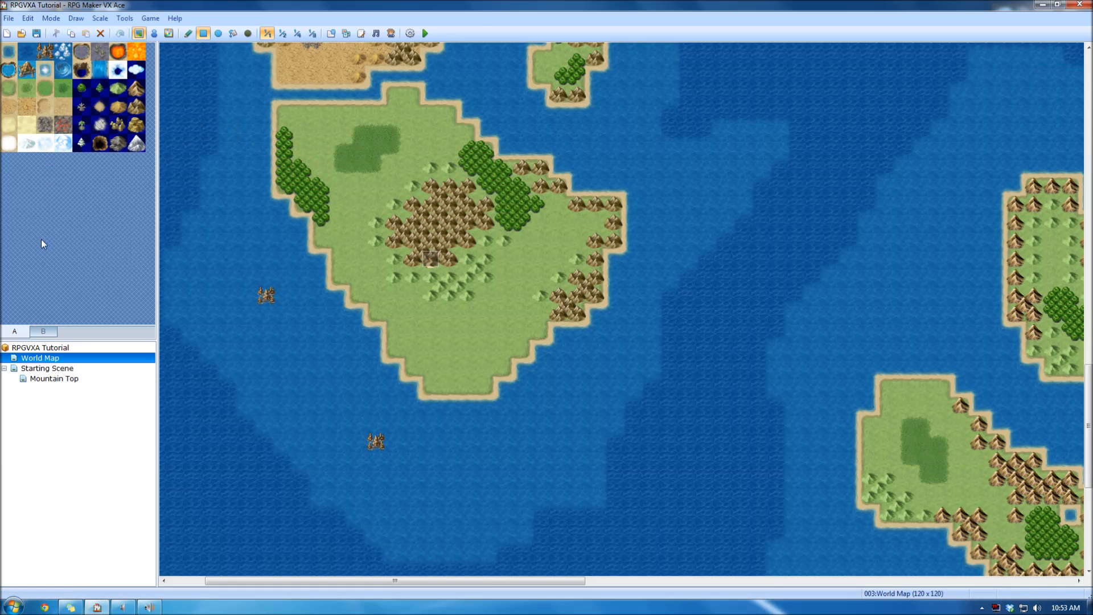
left_click(43, 331)
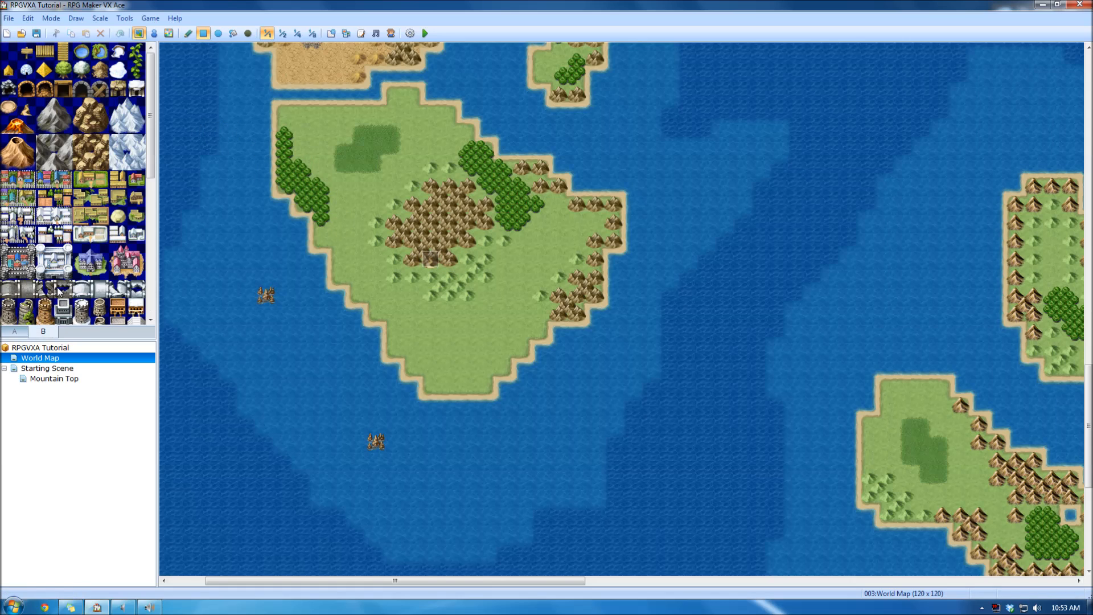
left_click(51, 181)
left_click_drag(63, 181, 80, 181)
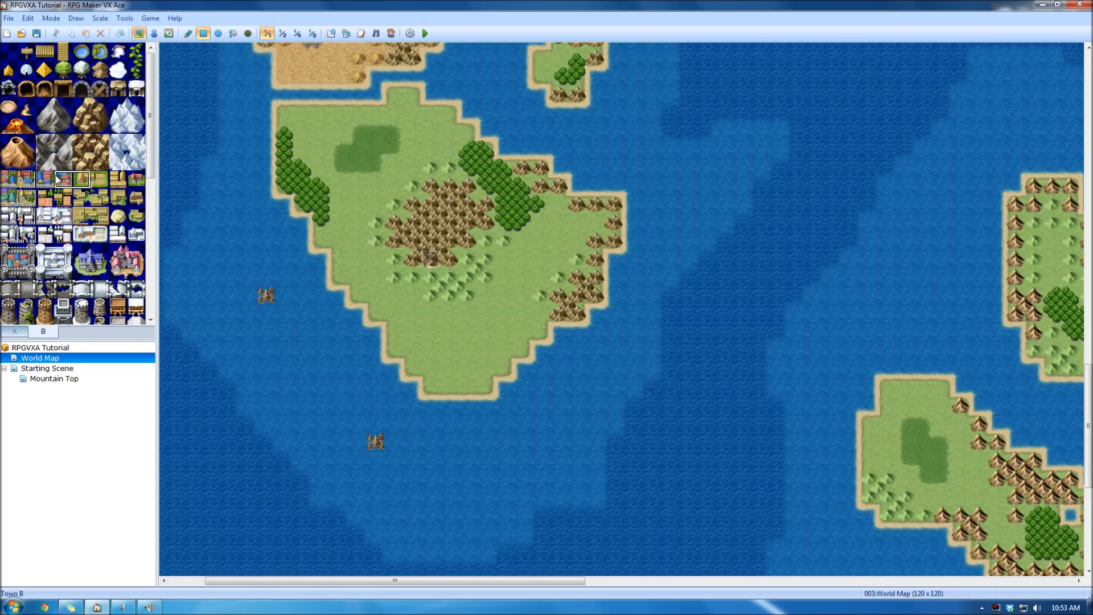
left_click(190, 34)
left_click(488, 309)
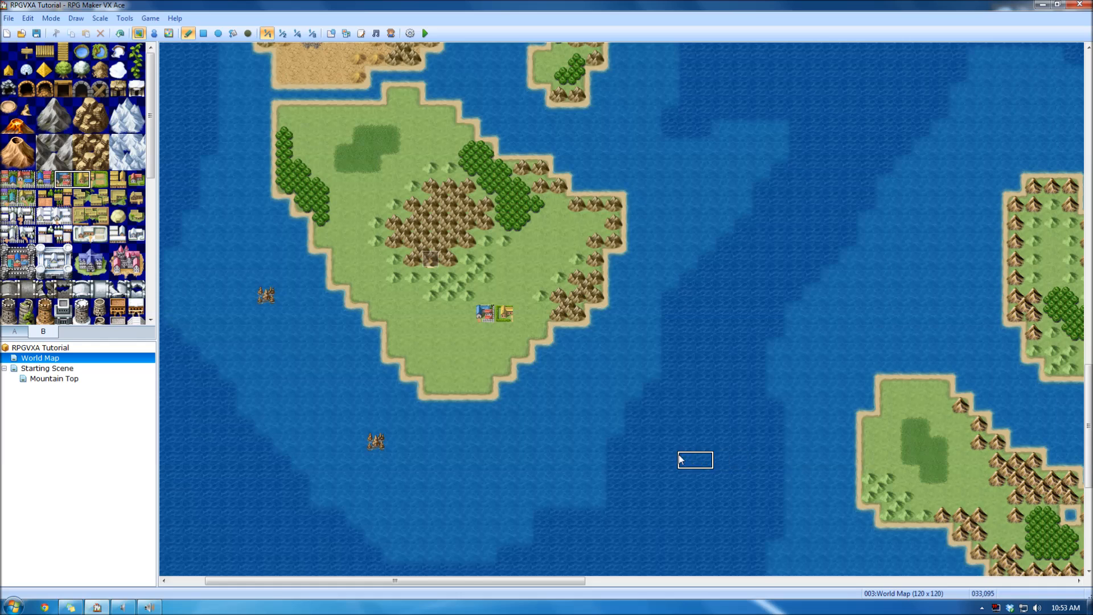
left_click_drag(54, 181, 63, 181)
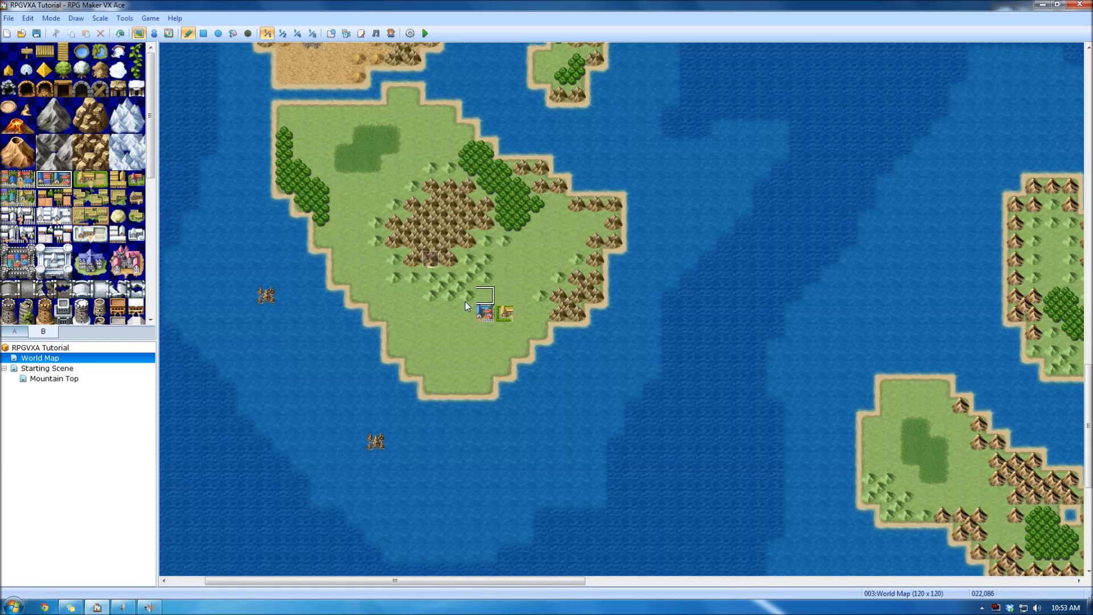
left_click(486, 312)
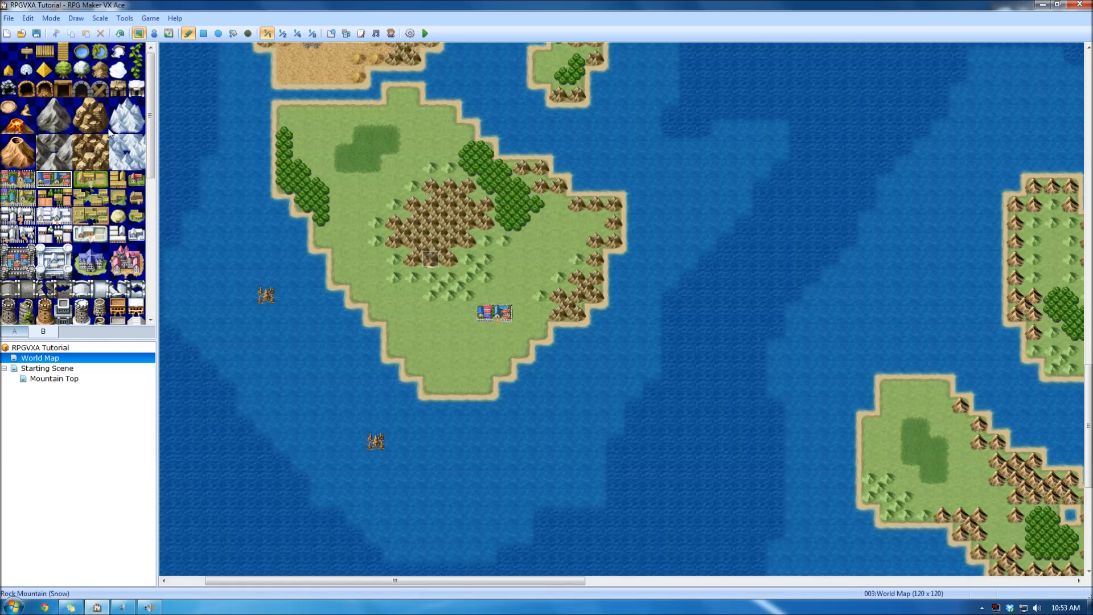
left_click(37, 34)
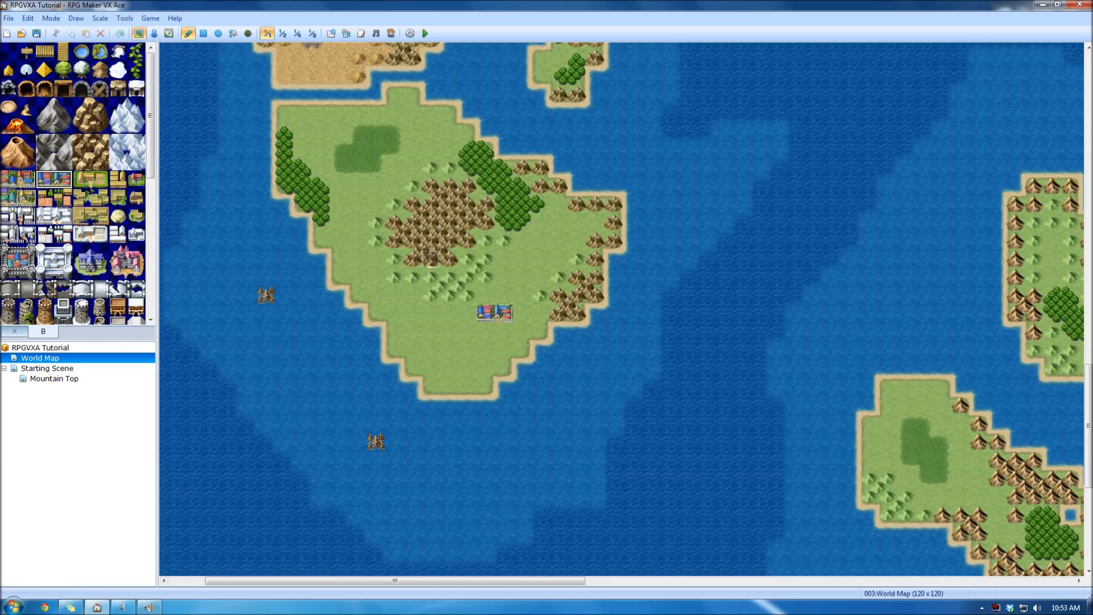